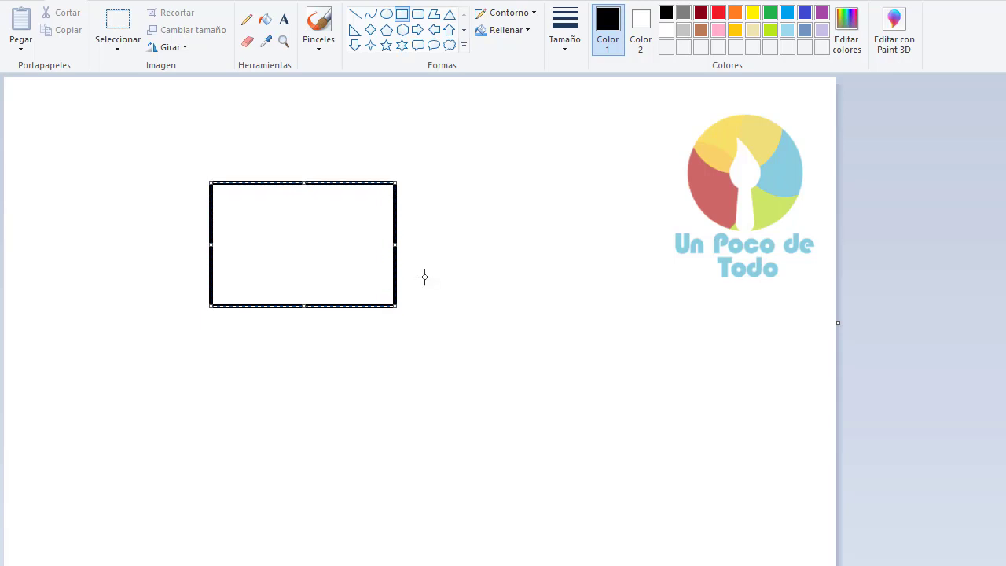
# Stretch the black rectangle slightly taller, move it up the canvas and deselect it.
pyautogui.moveTo(303, 308); pyautogui.dragTo(304, 316)
pyautogui.moveTo(312, 275); pyautogui.dragTo(319, 248)
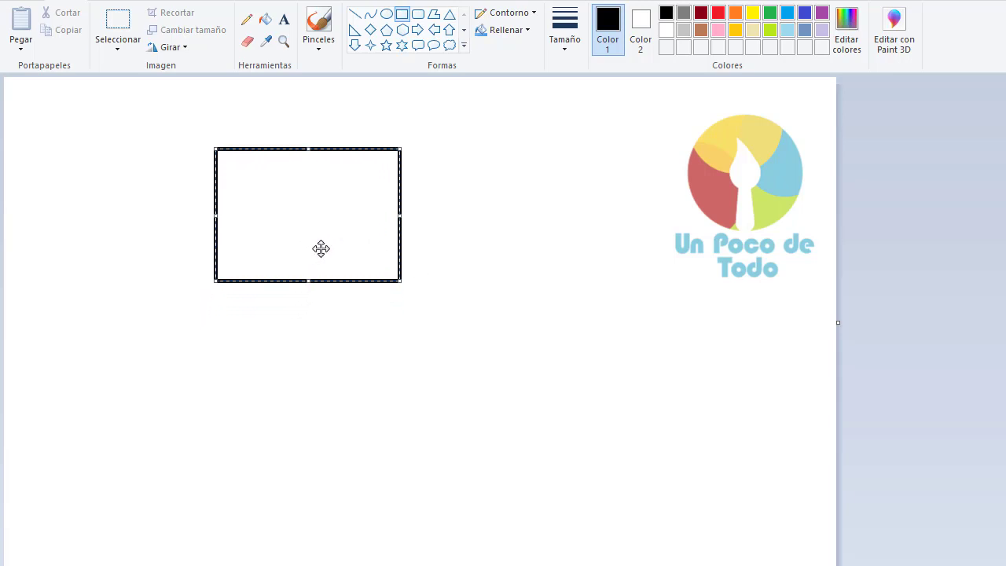
pyautogui.click(383, 118)
# Draw two black curves inside the rectangle, from its upper corners down to its bottom edge, to form rounded face sides.
pyautogui.click(285, 42)
pyautogui.click(313, 239)
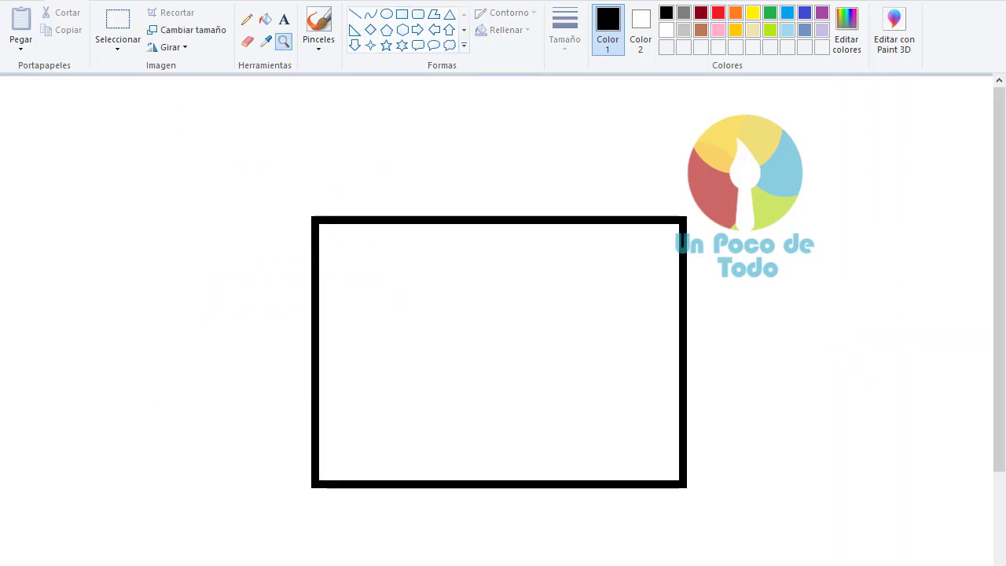
pyautogui.scroll(-2, 451, 301)
pyautogui.click(370, 14)
pyautogui.scroll(2, 327, 127)
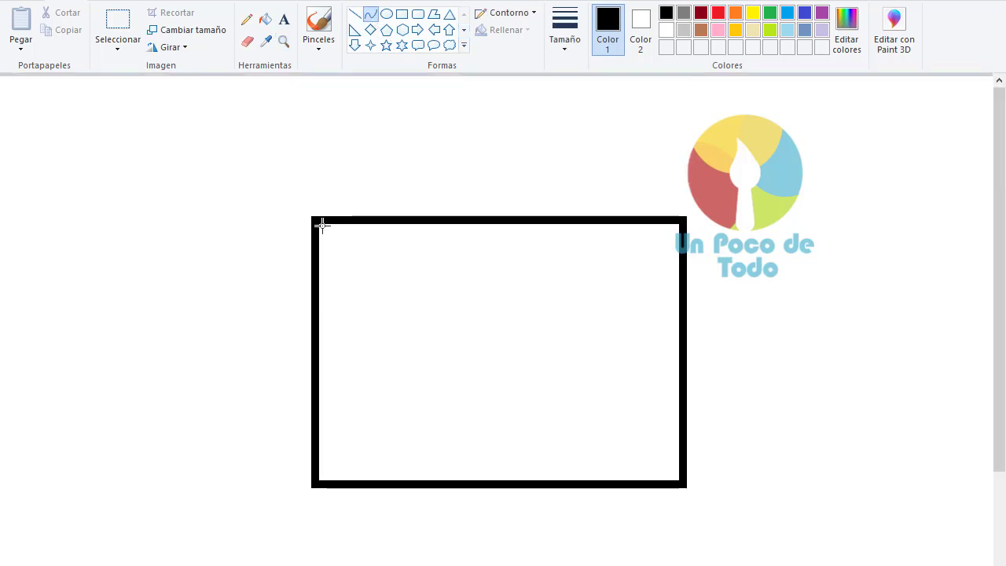
pyautogui.moveTo(319, 225); pyautogui.dragTo(330, 469)
pyautogui.click(674, 246)
pyautogui.moveTo(674, 230)
pyautogui.mouseDown()
pyautogui.moveTo(611, 480)
pyautogui.moveTo(575, 478)
pyautogui.mouseUp()
pyautogui.moveTo(591, 433); pyautogui.dragTo(652, 472)
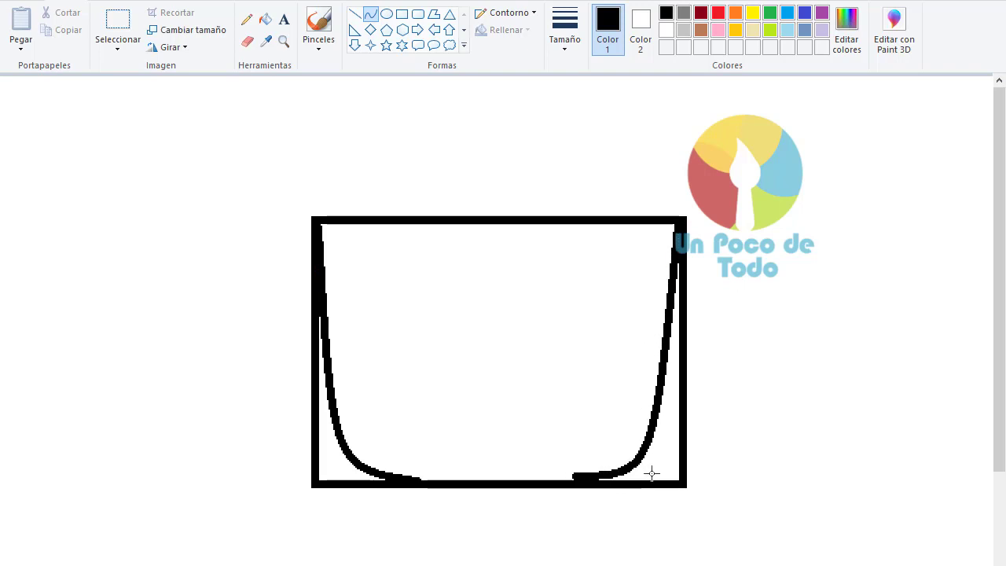
# Erase the rectangle's side edges and lower corners outside the two curves.
pyautogui.click(248, 42)
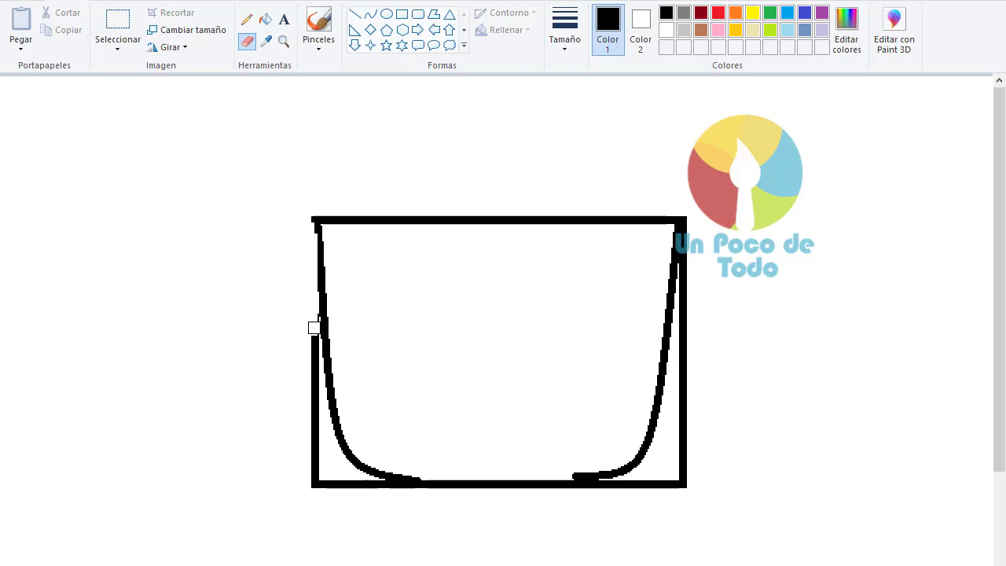
pyautogui.moveTo(313, 333)
pyautogui.mouseDown()
pyautogui.moveTo(319, 475)
pyautogui.moveTo(333, 487)
pyautogui.moveTo(394, 489)
pyautogui.moveTo(346, 485)
pyautogui.moveTo(310, 467)
pyautogui.moveTo(402, 490)
pyautogui.moveTo(601, 488)
pyautogui.moveTo(593, 492)
pyautogui.moveTo(572, 472)
pyautogui.mouseUp()
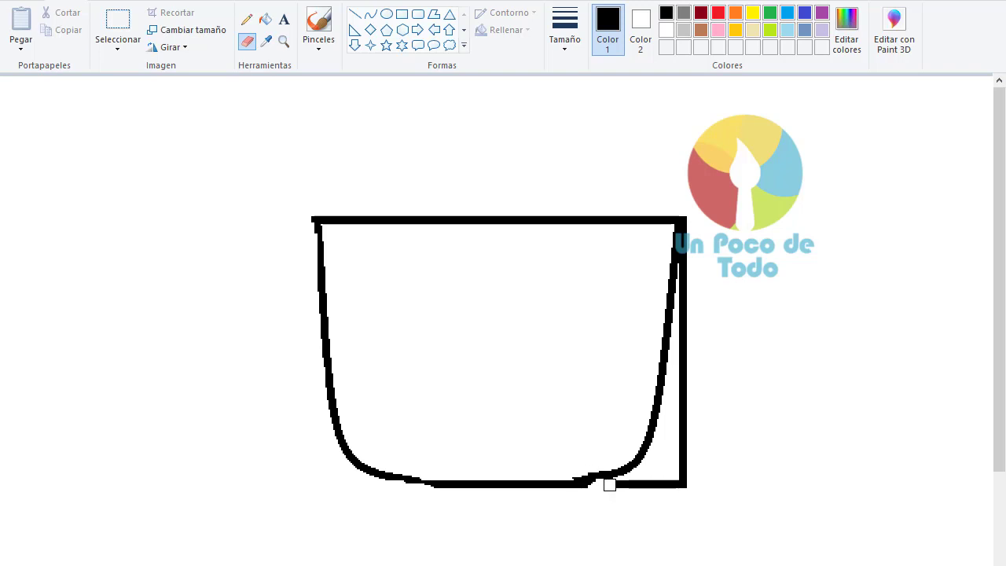
pyautogui.moveTo(611, 485)
pyautogui.mouseDown()
pyautogui.moveTo(655, 488)
pyautogui.moveTo(678, 423)
pyautogui.moveTo(684, 239)
pyautogui.mouseUp()
pyautogui.moveTo(662, 496); pyautogui.dragTo(674, 488)
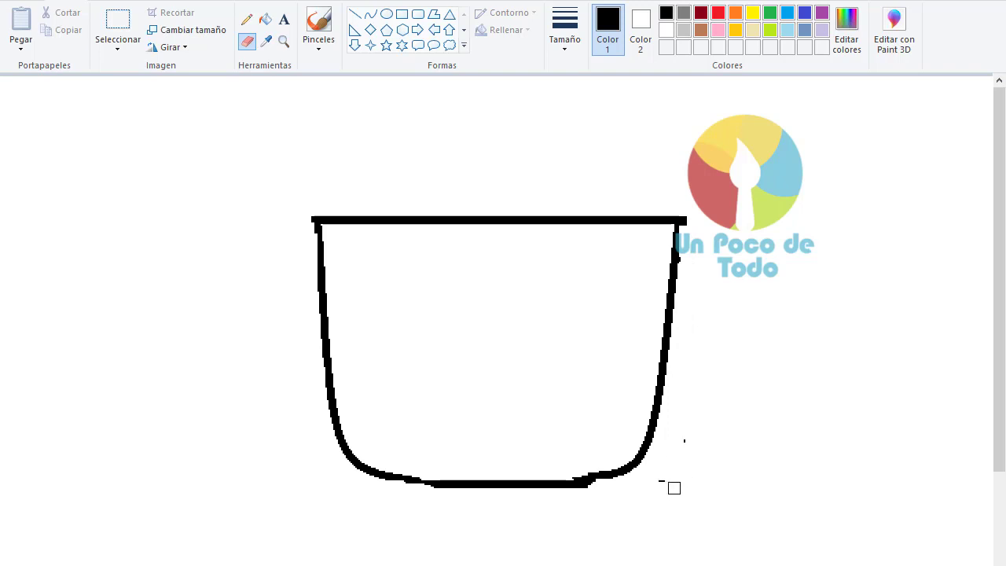
# Replace the flat bottom edge with a shallow downward curve joining the two side curves as the chin.
pyautogui.moveTo(590, 489)
pyautogui.mouseDown()
pyautogui.moveTo(421, 480)
pyautogui.moveTo(561, 470)
pyautogui.mouseUp()
pyautogui.click(370, 15)
pyautogui.moveTo(401, 477)
pyautogui.mouseDown()
pyautogui.moveTo(557, 495)
pyautogui.moveTo(599, 475)
pyautogui.mouseUp()
pyautogui.moveTo(533, 477); pyautogui.dragTo(485, 490)
pyautogui.click(486, 490)
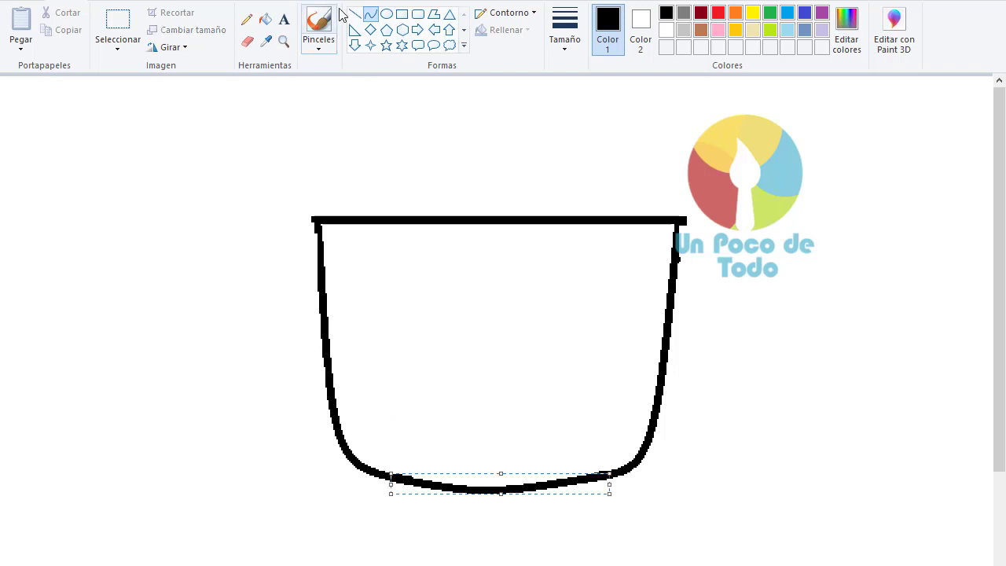
# Erase the whole straight top edge of the face outline.
pyautogui.click(248, 42)
pyautogui.moveTo(319, 221)
pyautogui.mouseDown()
pyautogui.moveTo(652, 219)
pyautogui.moveTo(428, 223)
pyautogui.mouseUp()
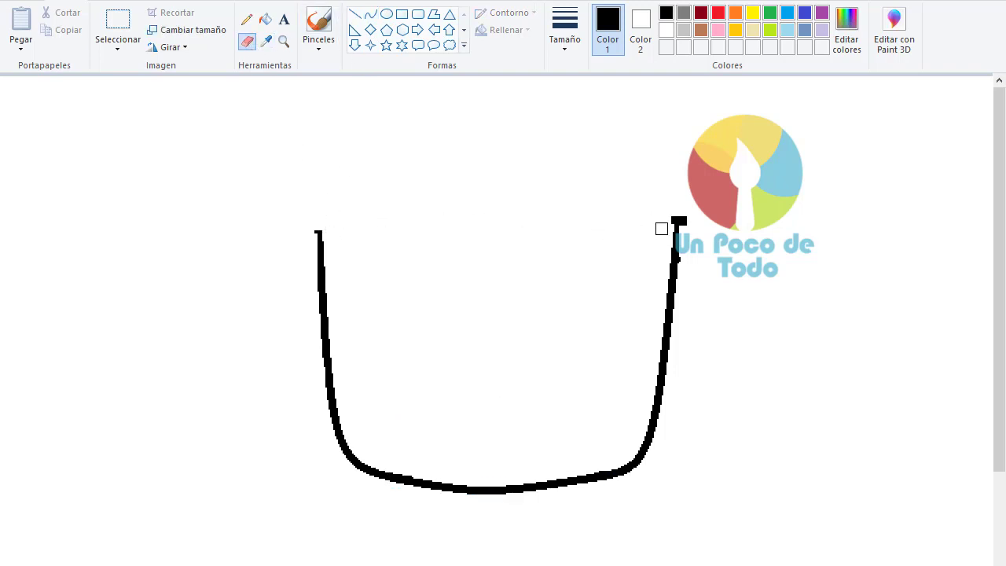
pyautogui.click(680, 219)
# Draw the hairline as a curve from the face's upper left, rising to a point above its right half.
pyautogui.click(371, 14)
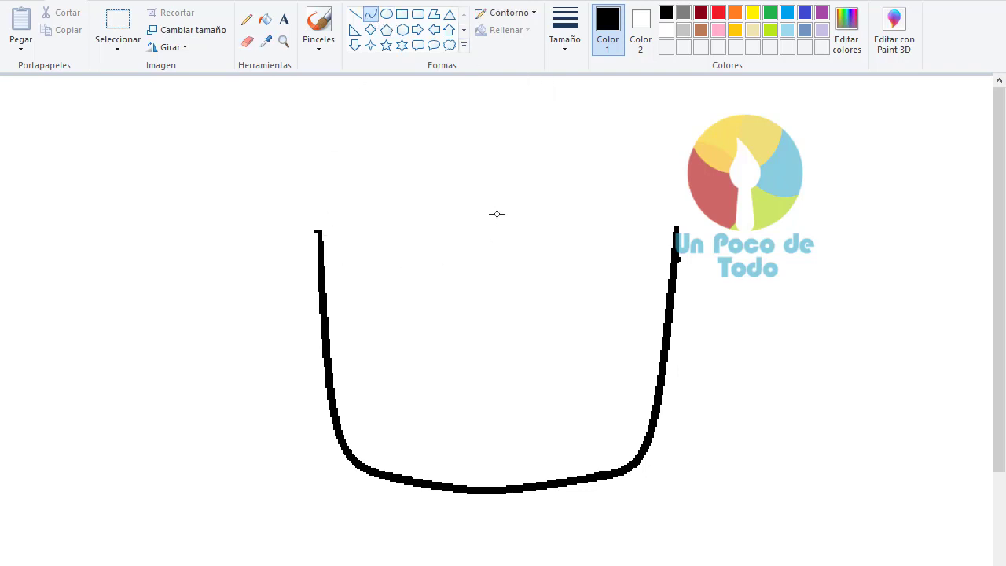
pyautogui.moveTo(570, 184)
pyautogui.mouseDown()
pyautogui.moveTo(456, 217)
pyautogui.moveTo(288, 234)
pyautogui.mouseUp()
pyautogui.moveTo(443, 207); pyautogui.dragTo(475, 232)
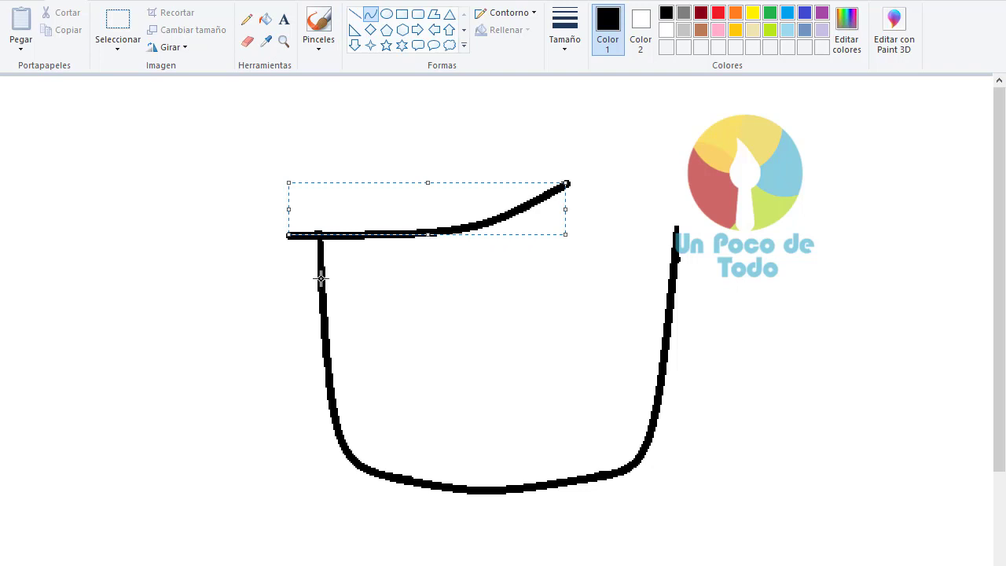
# Draw a small curved hair loop at the face's upper left and close the gap in the side outline with a short line.
pyautogui.moveTo(321, 278)
pyautogui.mouseDown()
pyautogui.moveTo(285, 233)
pyautogui.moveTo(281, 265)
pyautogui.moveTo(265, 243)
pyautogui.moveTo(350, 235)
pyautogui.moveTo(313, 226)
pyautogui.moveTo(281, 237)
pyautogui.moveTo(307, 229)
pyautogui.mouseUp()
pyautogui.click(247, 41)
pyautogui.click(370, 14)
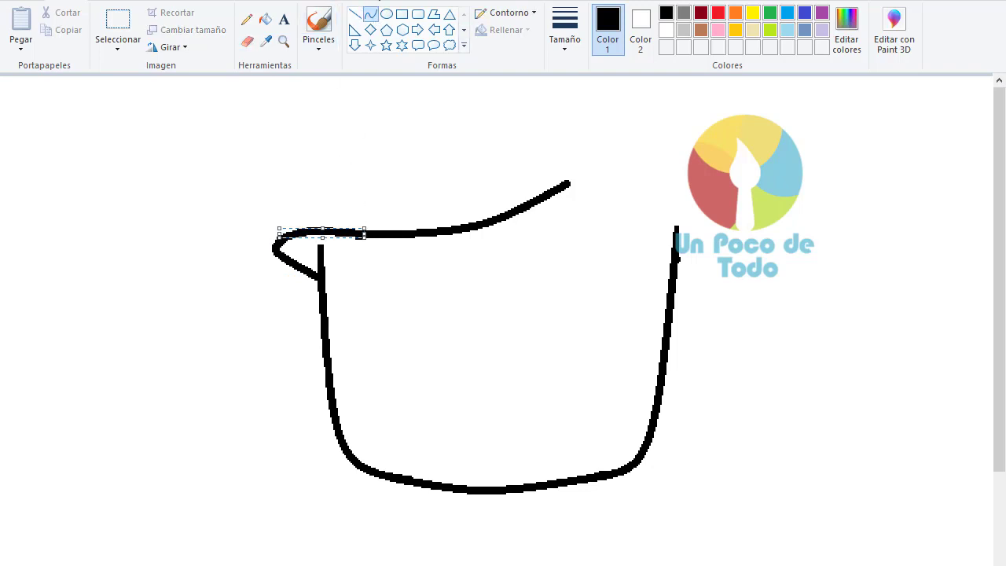
pyautogui.click(354, 14)
pyautogui.moveTo(318, 233); pyautogui.dragTo(321, 246)
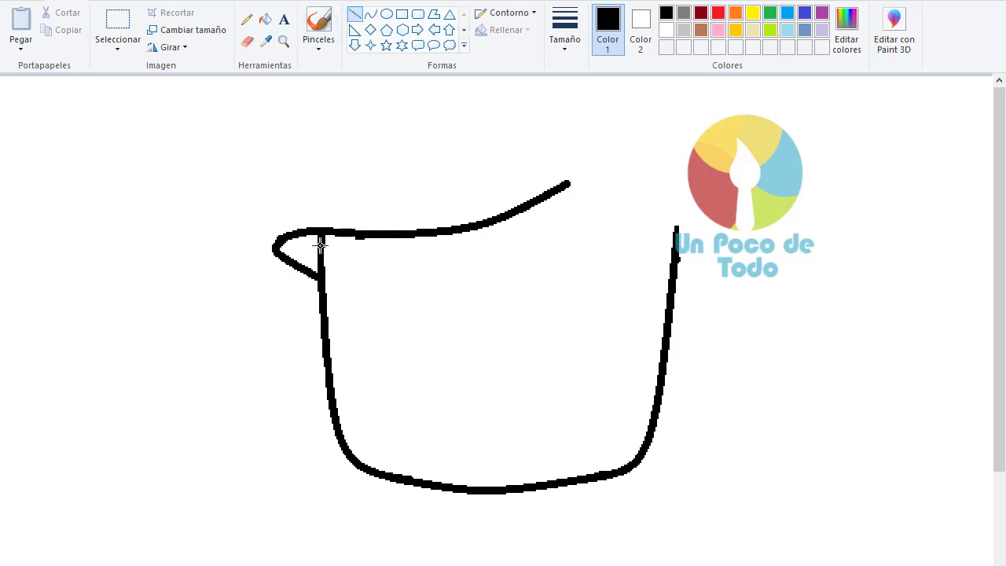
# Draw the outer contour of the left hair lock with two curves wrapping around the small loop to the face's side.
pyautogui.click(370, 15)
pyautogui.moveTo(371, 187)
pyautogui.mouseDown()
pyautogui.moveTo(251, 200)
pyautogui.moveTo(225, 230)
pyautogui.moveTo(247, 195)
pyautogui.moveTo(234, 192)
pyautogui.mouseUp()
pyautogui.moveTo(370, 193); pyautogui.dragTo(374, 181)
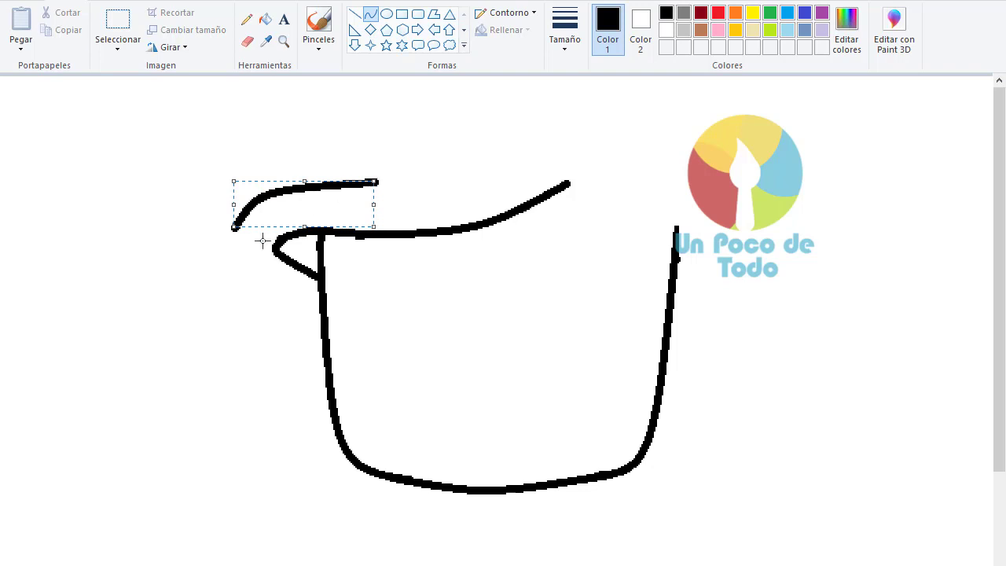
pyautogui.moveTo(321, 305)
pyautogui.mouseDown()
pyautogui.moveTo(235, 231)
pyautogui.moveTo(227, 267)
pyautogui.mouseUp()
# Draw an S-curve from the hairline's tip down past the face's right side and erase the face outline outside it.
pyautogui.moveTo(568, 185); pyautogui.dragTo(686, 489)
pyautogui.moveTo(584, 306)
pyautogui.mouseDown()
pyautogui.moveTo(576, 295)
pyautogui.moveTo(647, 231)
pyautogui.moveTo(671, 320)
pyautogui.mouseUp()
pyautogui.click(248, 42)
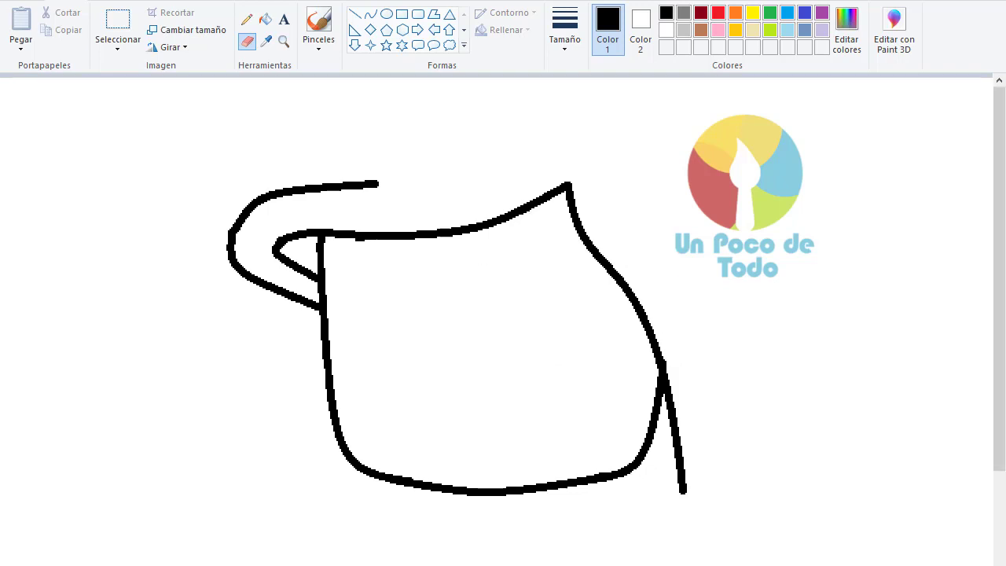
# Select the whole drawing and move it down and to the right on the canvas.
pyautogui.scroll(-1, 514, 310)
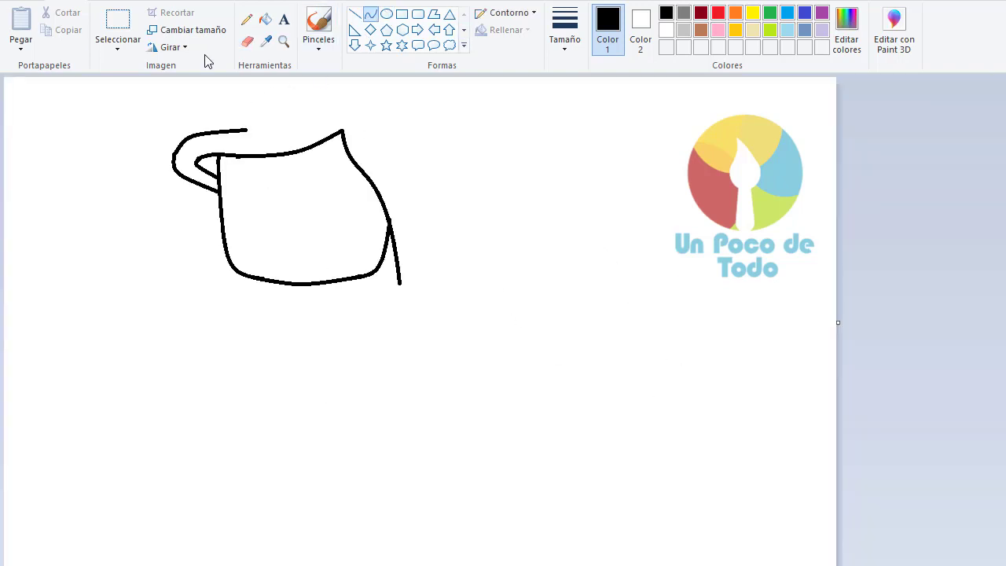
pyautogui.click(118, 23)
pyautogui.moveTo(137, 92); pyautogui.dragTo(511, 356)
pyautogui.moveTo(344, 155); pyautogui.dragTo(373, 210)
pyautogui.click(370, 13)
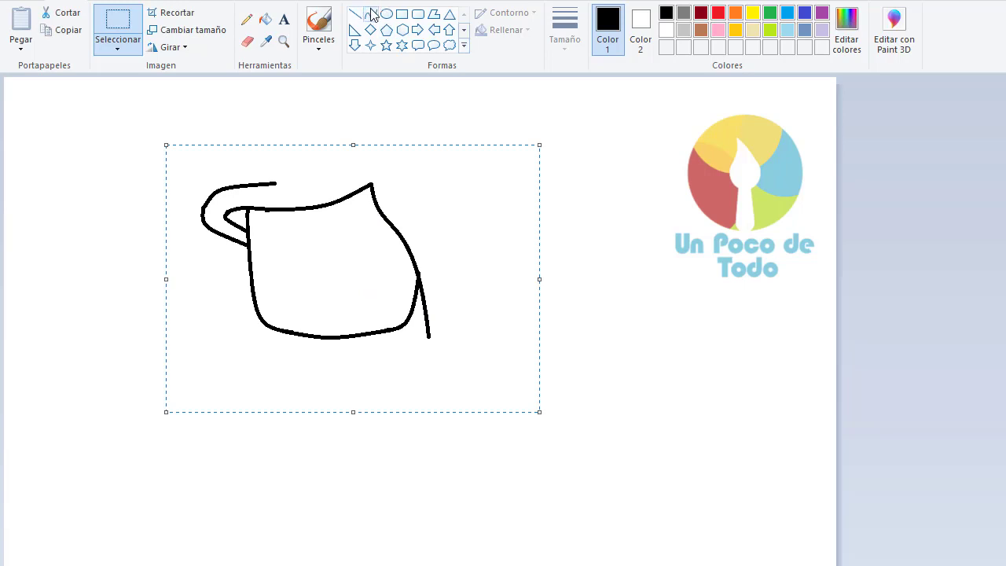
# Erase the upper end of the left hair lock and redraw it as a curve rising toward the crown.
pyautogui.click(248, 41)
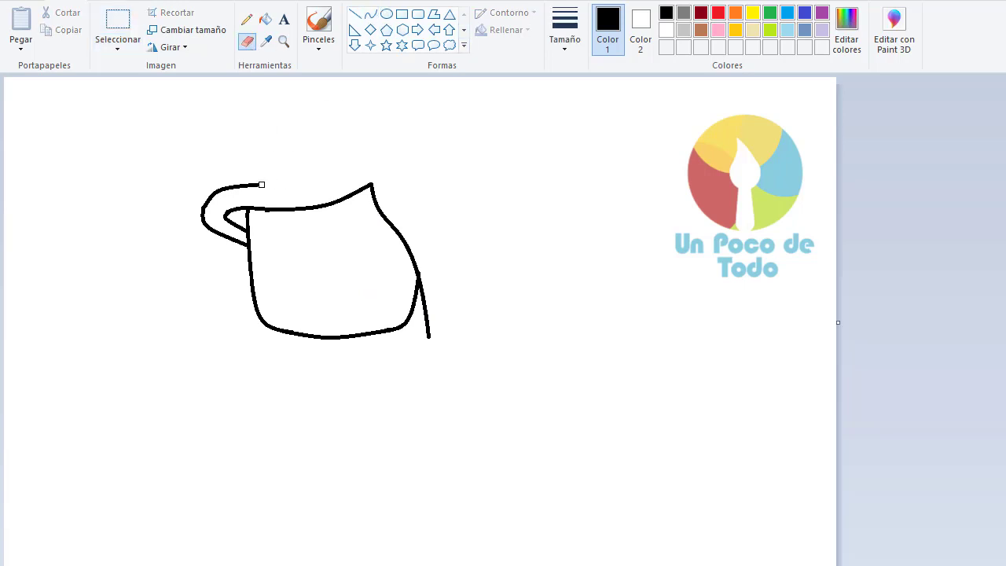
pyautogui.click(370, 13)
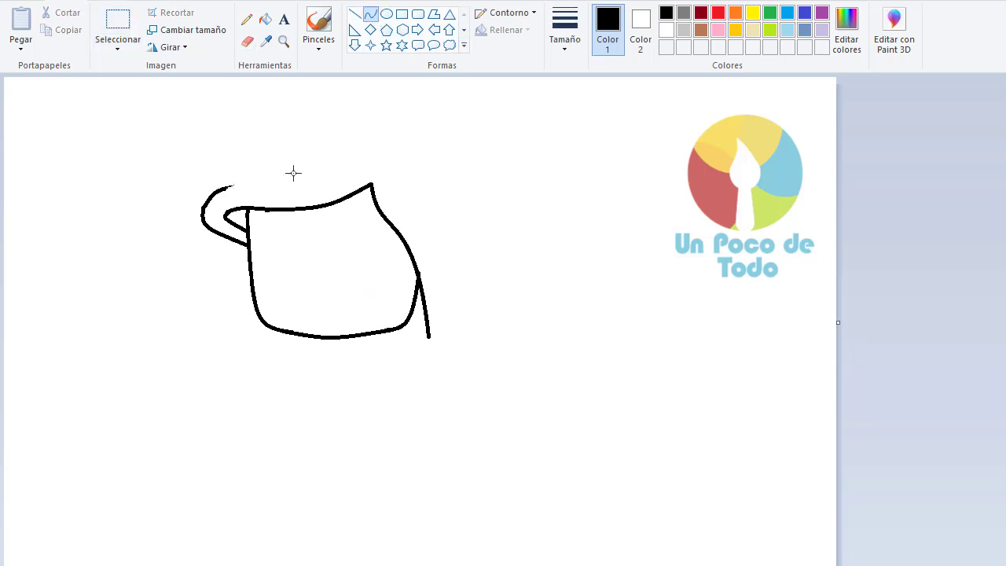
pyautogui.moveTo(298, 171)
pyautogui.mouseDown()
pyautogui.moveTo(221, 190)
pyautogui.moveTo(272, 168)
pyautogui.mouseUp()
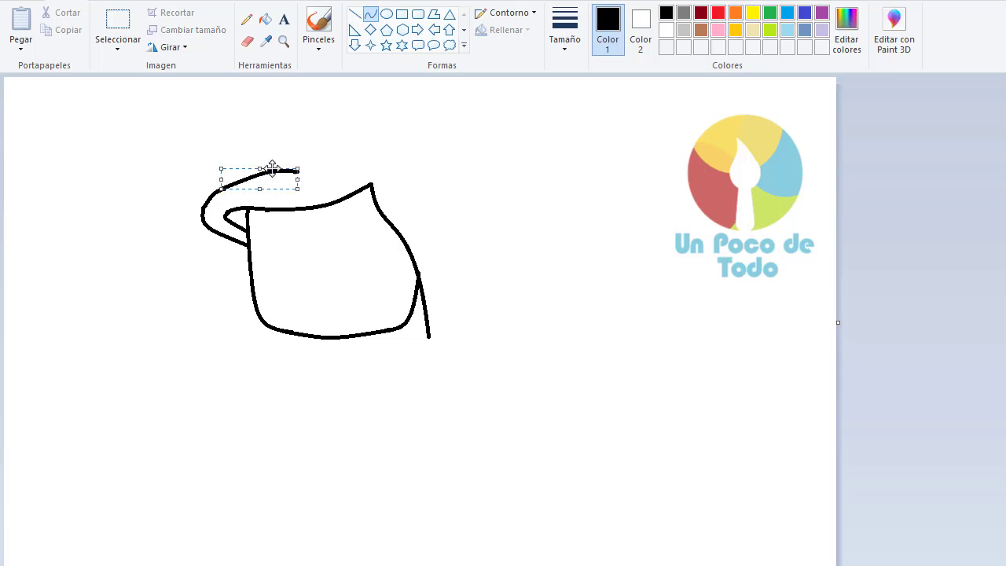
pyautogui.click(316, 124)
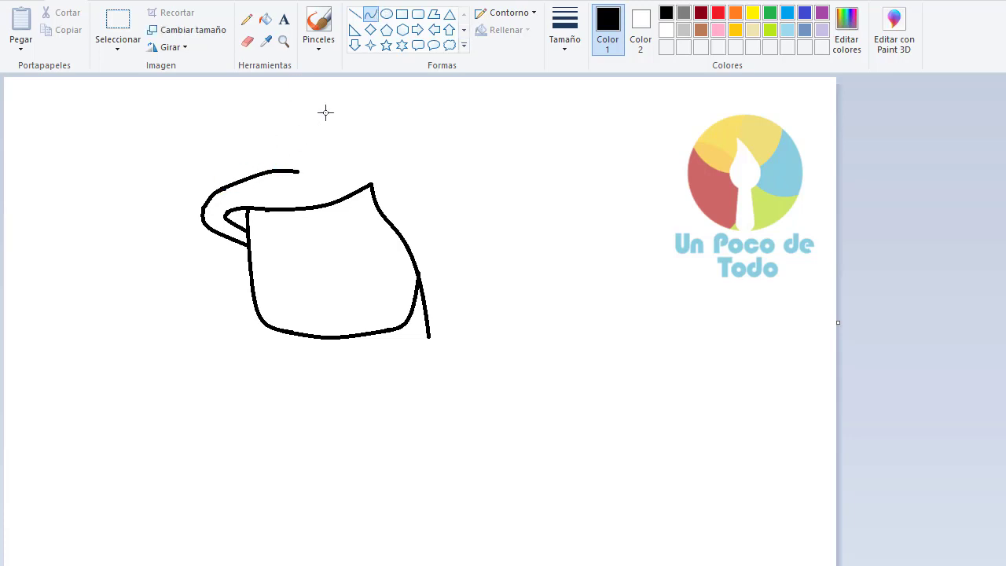
# Draw the crown as an arc rising from the left hair lock, ending in a short downward curve above the hairline's tip.
pyautogui.moveTo(246, 179); pyautogui.dragTo(341, 108)
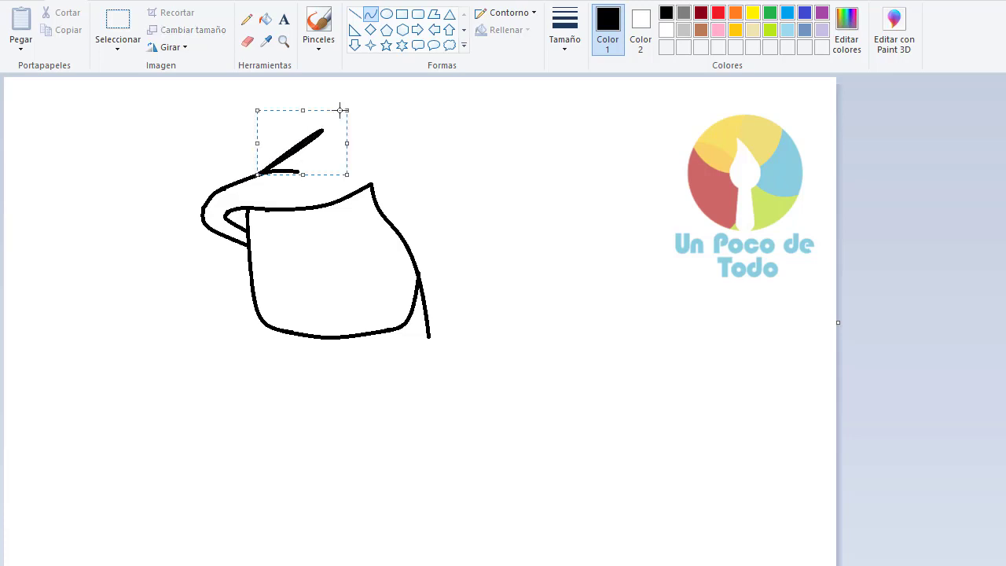
pyautogui.hotkey('ctrl', 'z')
pyautogui.moveTo(245, 178)
pyautogui.mouseDown()
pyautogui.moveTo(332, 134)
pyautogui.moveTo(292, 123)
pyautogui.moveTo(301, 134)
pyautogui.moveTo(282, 140)
pyautogui.mouseUp()
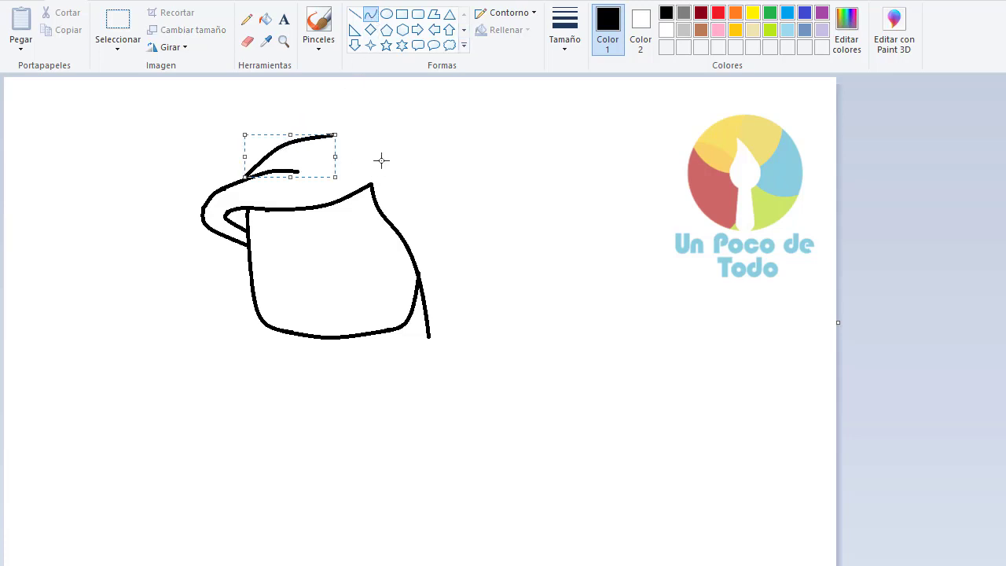
pyautogui.moveTo(381, 160)
pyautogui.mouseDown()
pyautogui.moveTo(337, 134)
pyautogui.moveTo(368, 138)
pyautogui.mouseUp()
pyautogui.click(381, 99)
# Draw the outer hair curve from the crown down the right side and redraw its lower end bending inward.
pyautogui.moveTo(371, 140)
pyautogui.mouseDown()
pyautogui.moveTo(477, 259)
pyautogui.moveTo(447, 142)
pyautogui.moveTo(454, 153)
pyautogui.moveTo(431, 129)
pyautogui.moveTo(456, 160)
pyautogui.mouseUp()
pyautogui.click(520, 248)
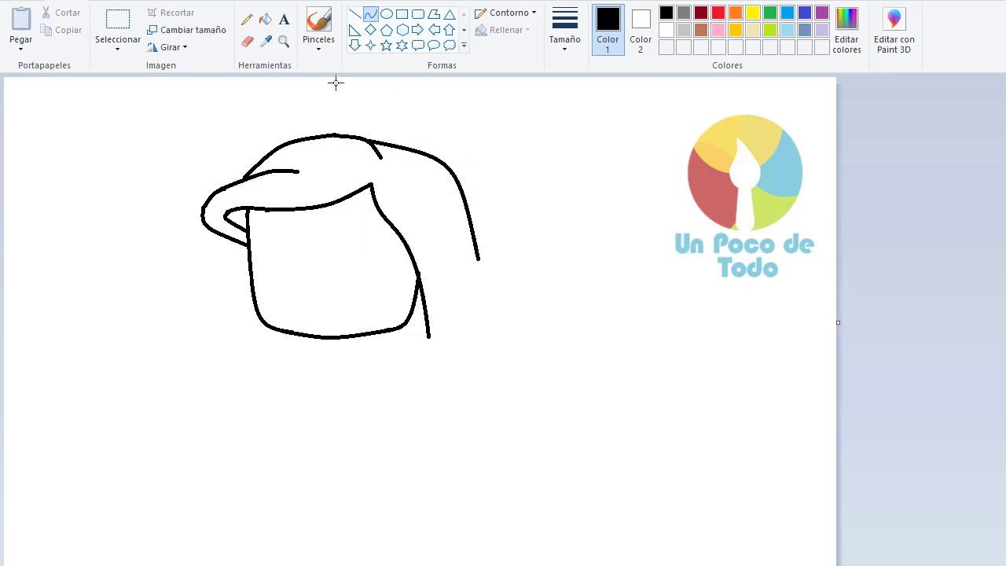
pyautogui.click(247, 41)
pyautogui.click(370, 13)
pyautogui.moveTo(467, 268); pyautogui.dragTo(466, 211)
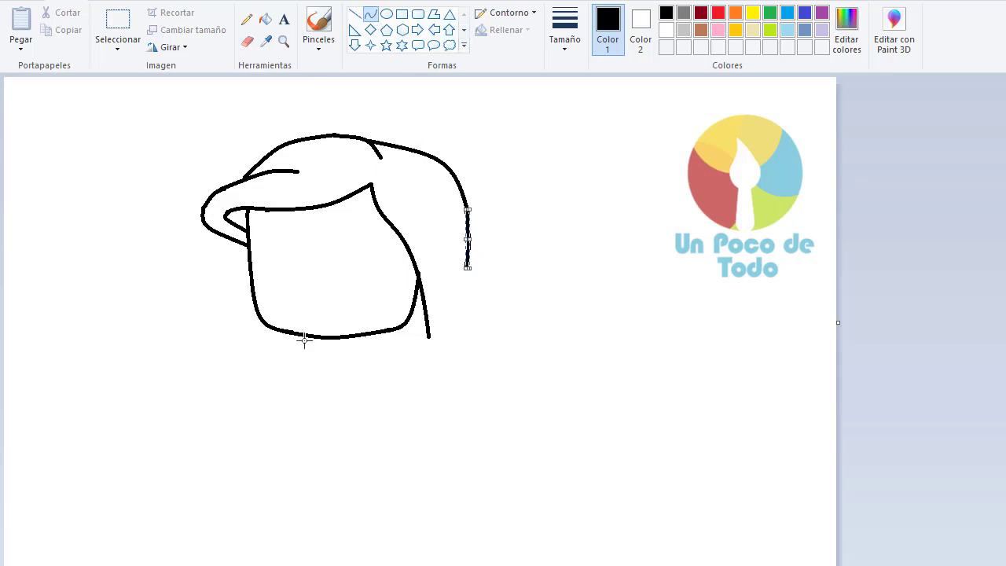
# Draw the neck as two short curves flaring outward below the chin.
pyautogui.moveTo(297, 334)
pyautogui.mouseDown()
pyautogui.moveTo(289, 361)
pyautogui.moveTo(295, 351)
pyautogui.mouseUp()
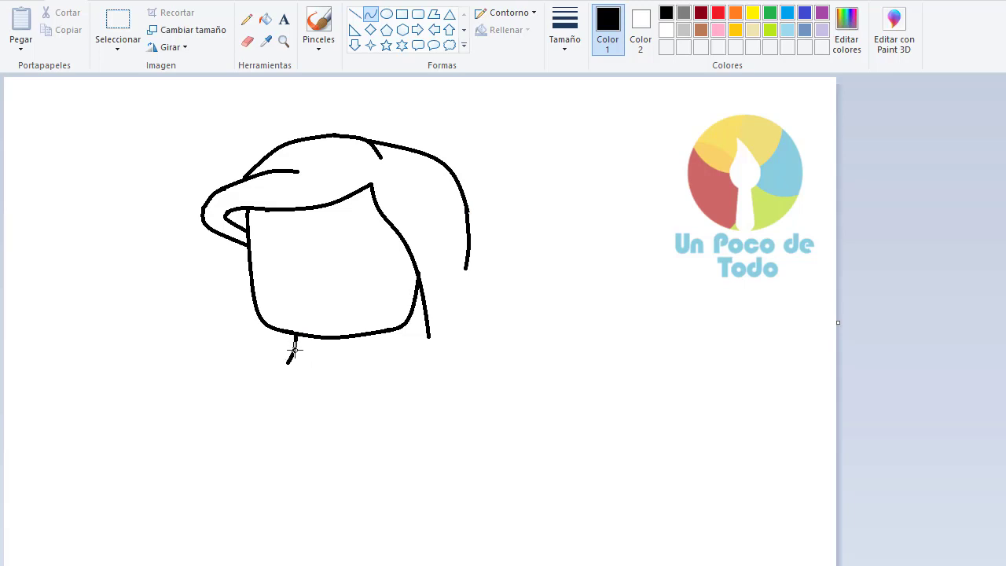
pyautogui.click(293, 353)
pyautogui.moveTo(372, 334); pyautogui.dragTo(375, 358)
pyautogui.click(369, 346)
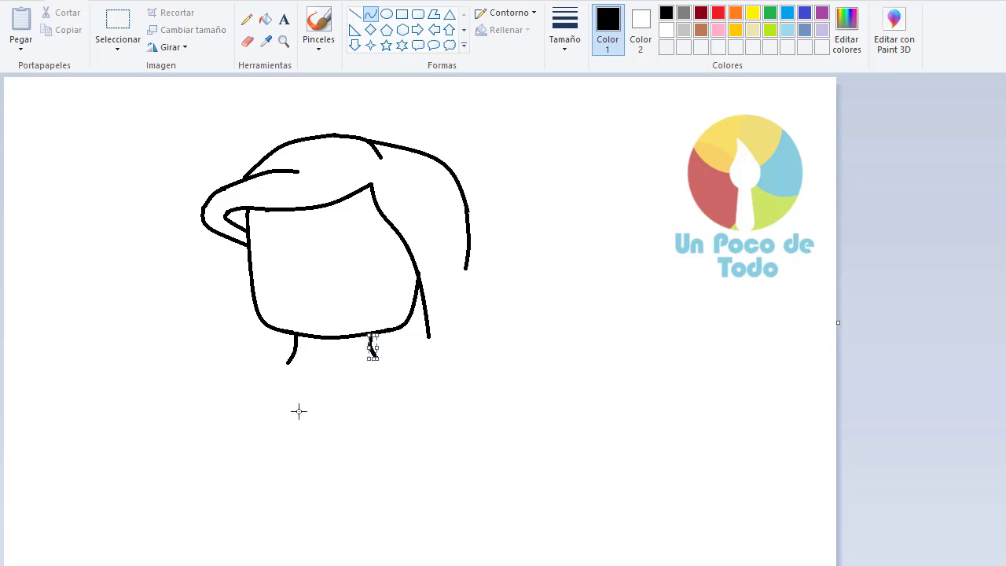
# Draw both arms as pairs of diagonal lines, with the upper lines running outward from the neck ends.
pyautogui.moveTo(286, 411); pyautogui.dragTo(223, 461)
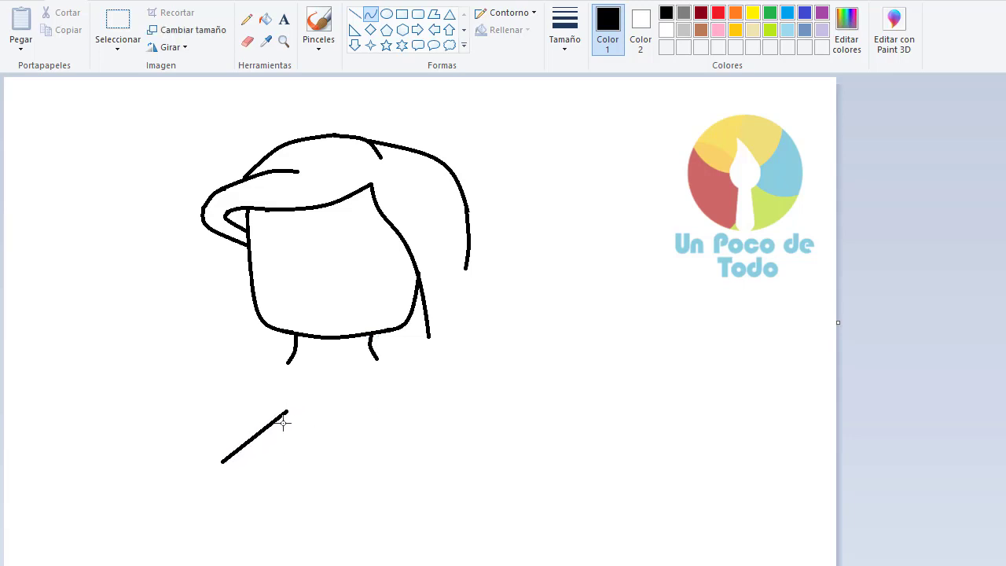
pyautogui.click(355, 13)
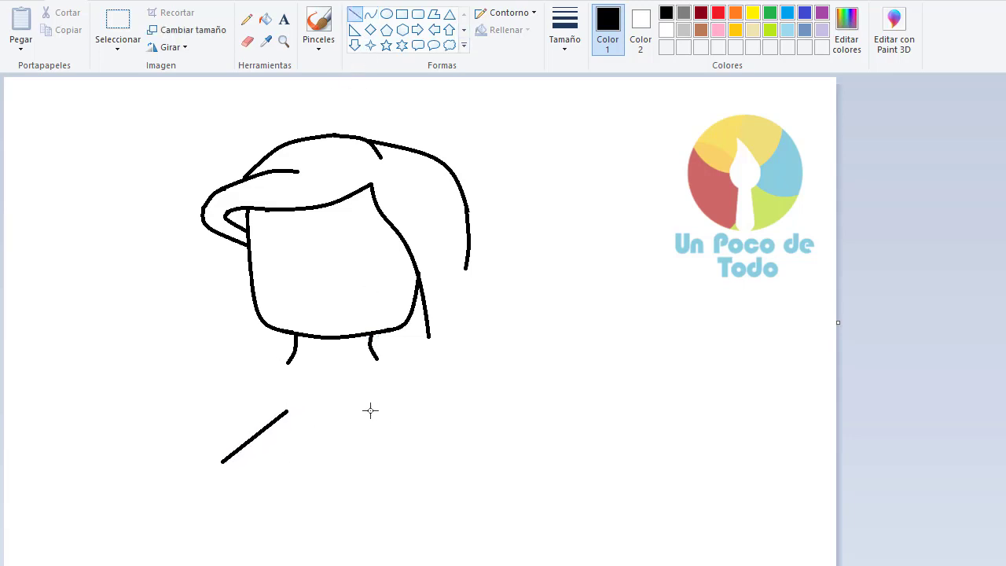
pyautogui.moveTo(370, 411); pyautogui.dragTo(436, 464)
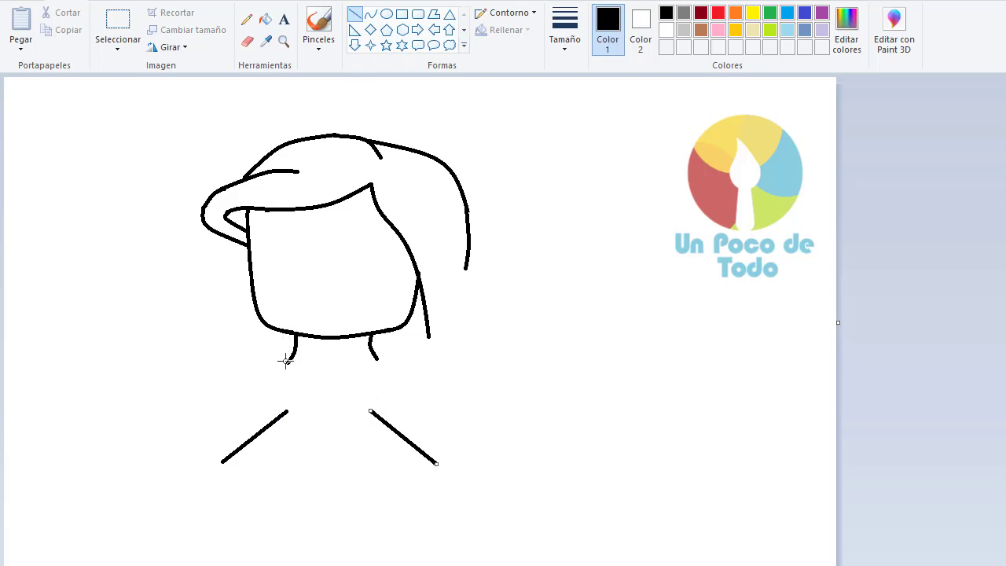
pyautogui.moveTo(287, 363)
pyautogui.mouseDown()
pyautogui.moveTo(189, 424)
pyautogui.moveTo(191, 434)
pyautogui.mouseUp()
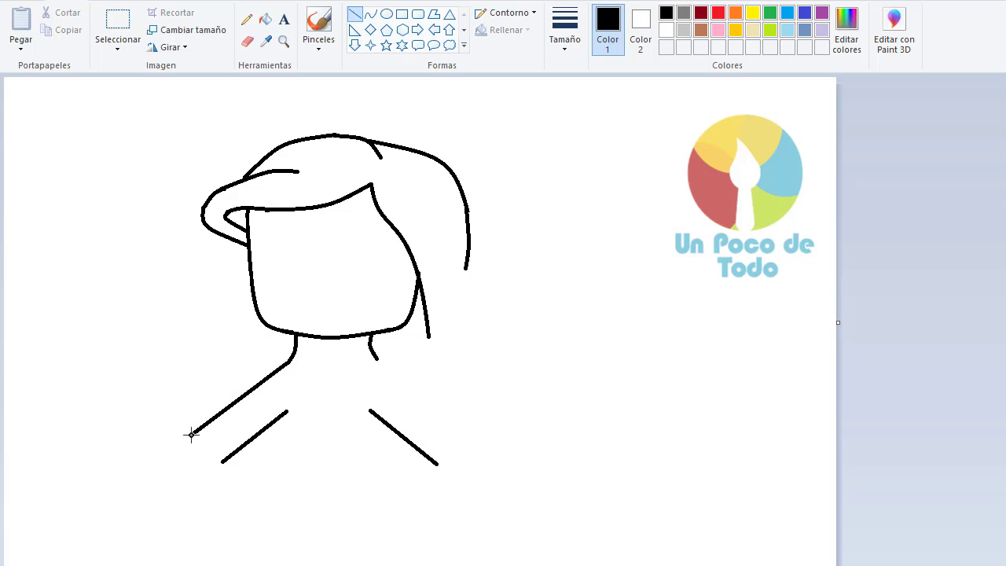
pyautogui.moveTo(376, 360); pyautogui.dragTo(467, 438)
# Close the ends of both arms with rounded curves and fit the right curve to its arm lines.
pyautogui.click(370, 14)
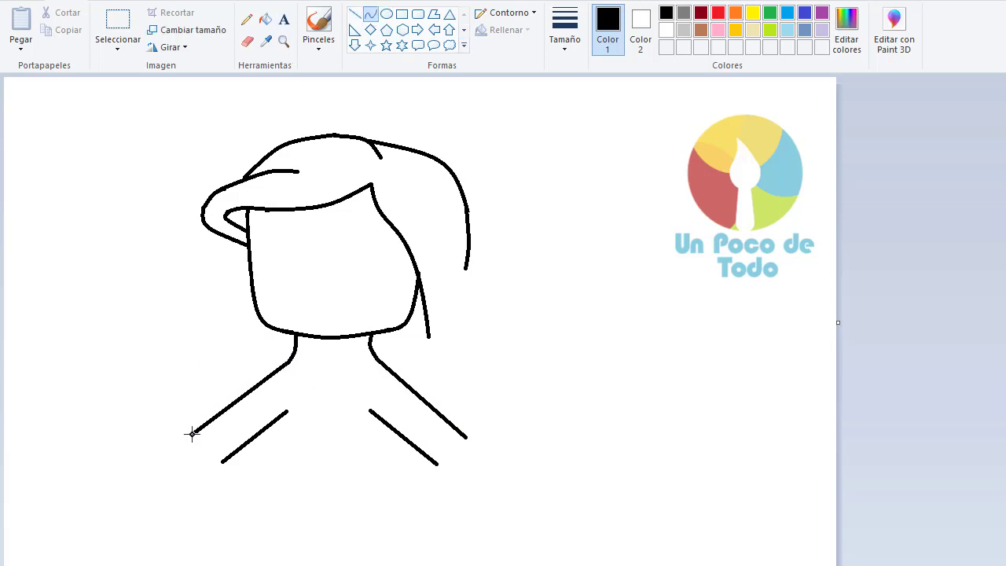
pyautogui.moveTo(193, 434)
pyautogui.mouseDown()
pyautogui.moveTo(220, 461)
pyautogui.moveTo(196, 442)
pyautogui.moveTo(198, 465)
pyautogui.moveTo(222, 467)
pyautogui.mouseUp()
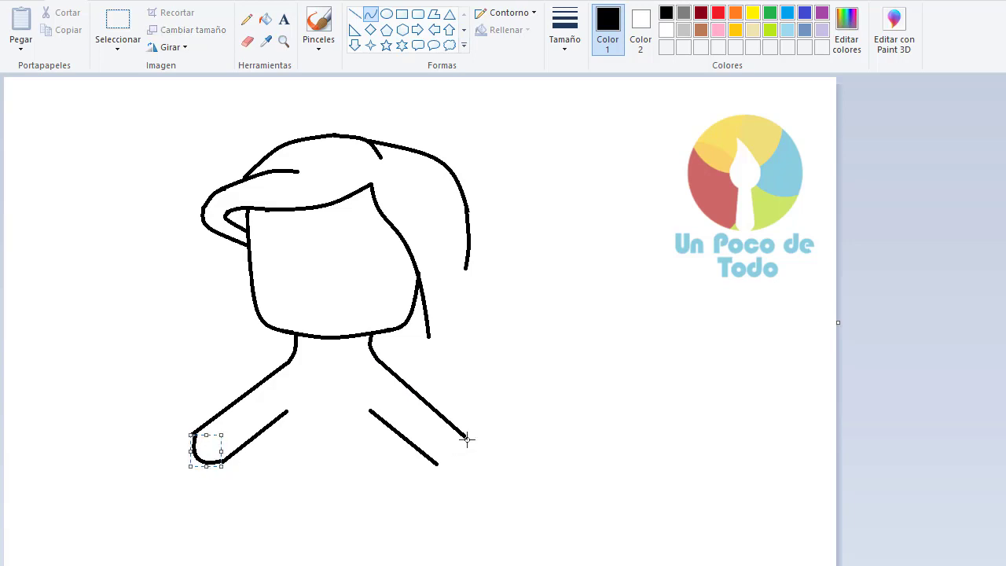
pyautogui.moveTo(466, 437)
pyautogui.mouseDown()
pyautogui.moveTo(435, 463)
pyautogui.moveTo(464, 465)
pyautogui.mouseUp()
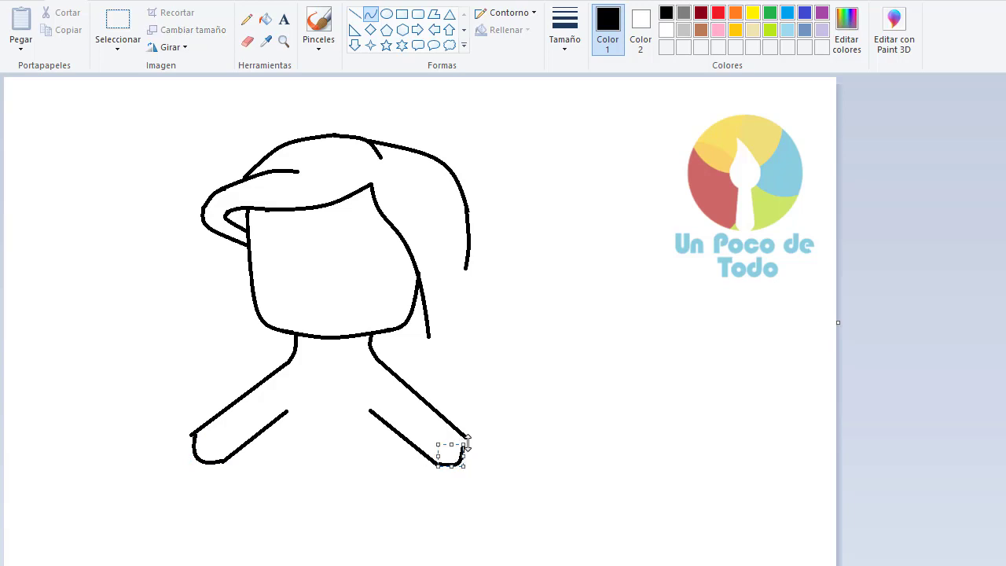
pyautogui.moveTo(466, 463); pyautogui.dragTo(469, 471)
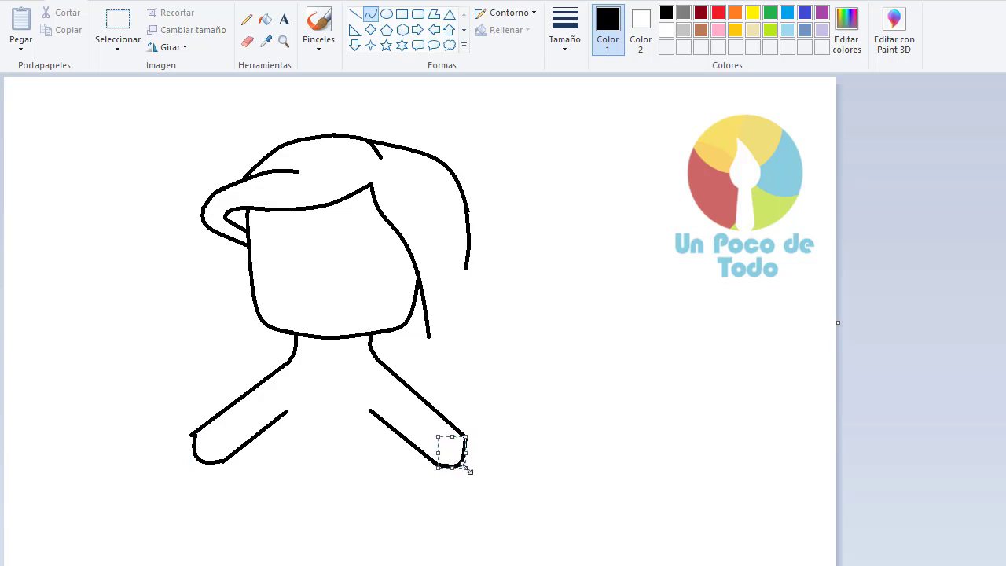
# Draw a small circle at the centre of the chest and erase the inner tips of the lower arm lines.
pyautogui.click(386, 14)
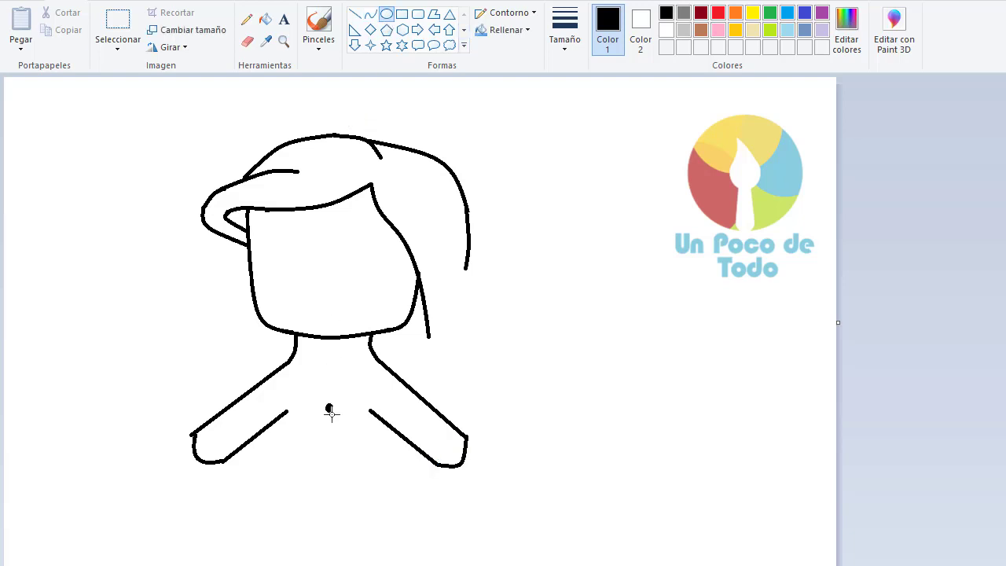
pyautogui.moveTo(331, 415); pyautogui.dragTo(344, 424)
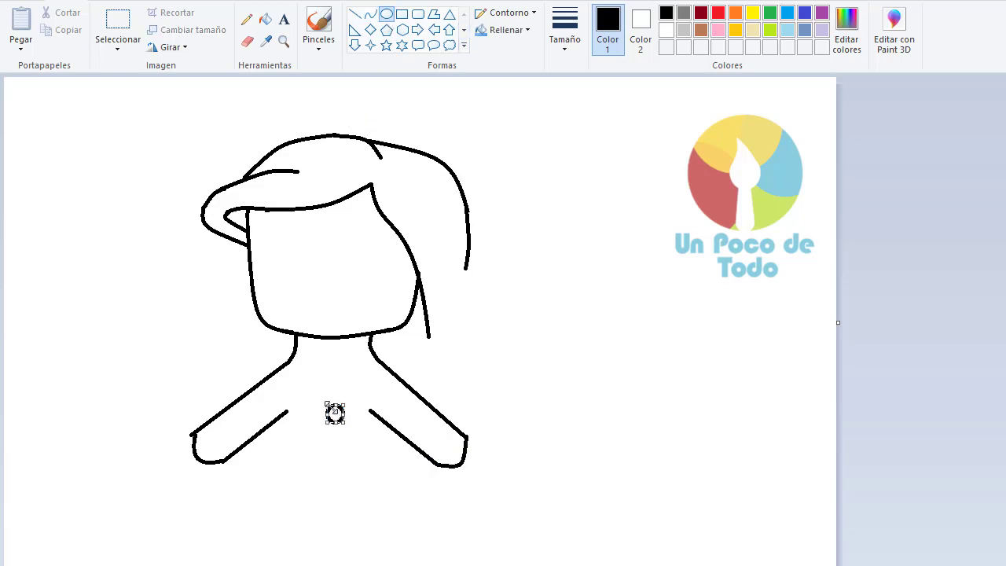
pyautogui.click(246, 41)
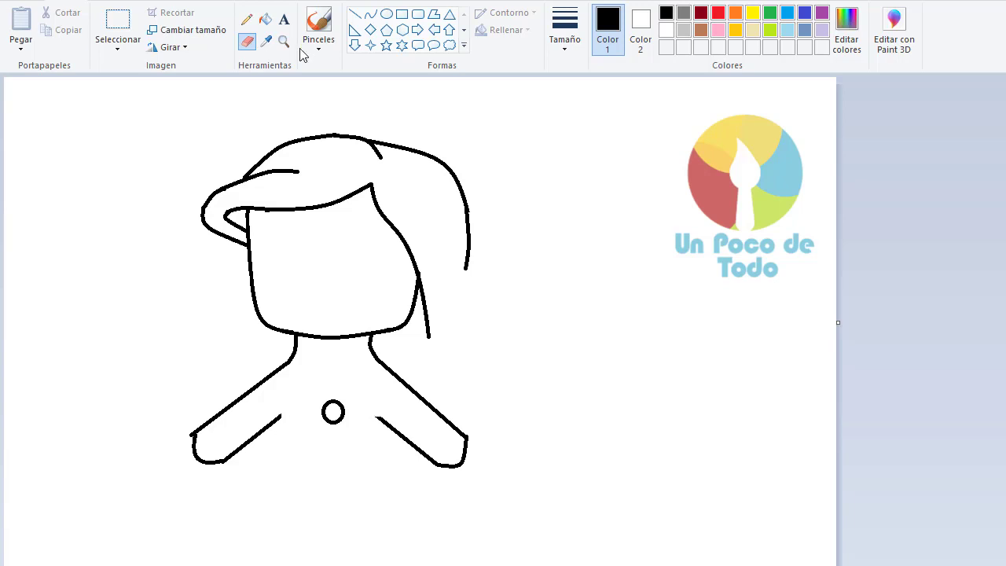
# Draw two curves flaring leftward from the chest circle, one from its upper edge and one from its lower edge.
pyautogui.click(370, 13)
pyautogui.moveTo(329, 403)
pyautogui.mouseDown()
pyautogui.moveTo(291, 375)
pyautogui.moveTo(319, 376)
pyautogui.mouseUp()
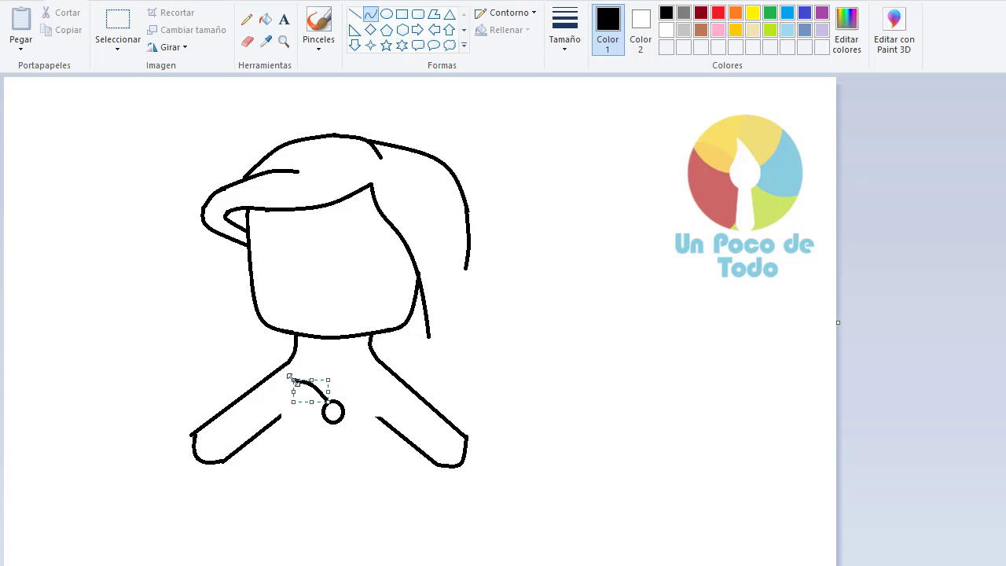
pyautogui.click(346, 391)
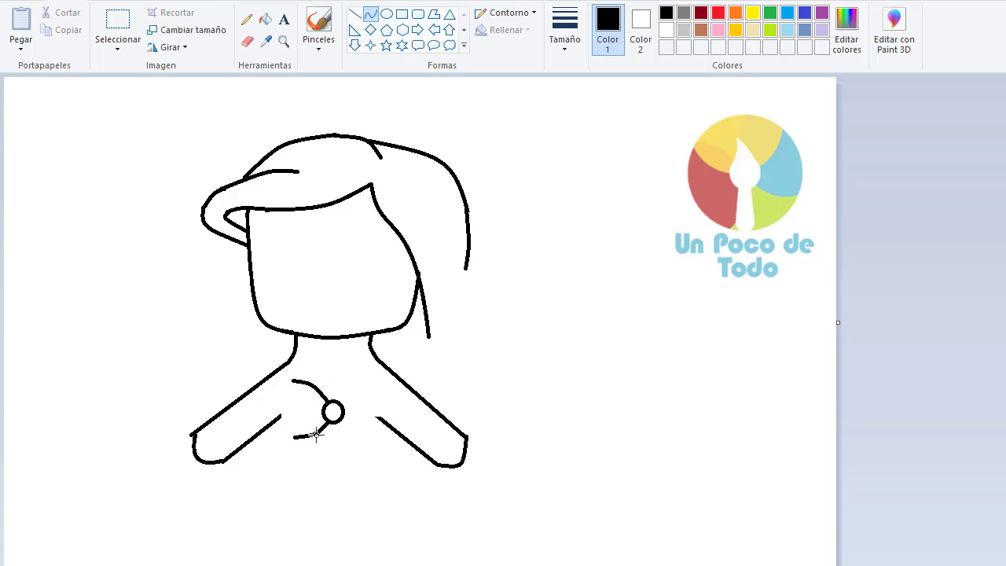
pyautogui.moveTo(312, 432); pyautogui.dragTo(314, 443)
# Stack three small circles between the open ends of the two curves and erase their inner halves to leave a scalloped edge.
pyautogui.click(386, 14)
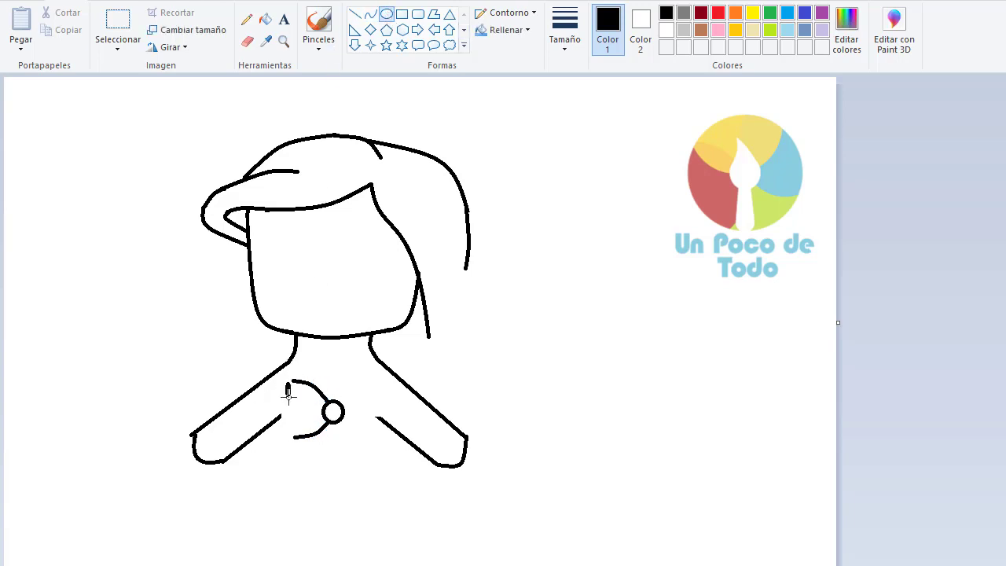
pyautogui.moveTo(284, 383); pyautogui.dragTo(311, 409)
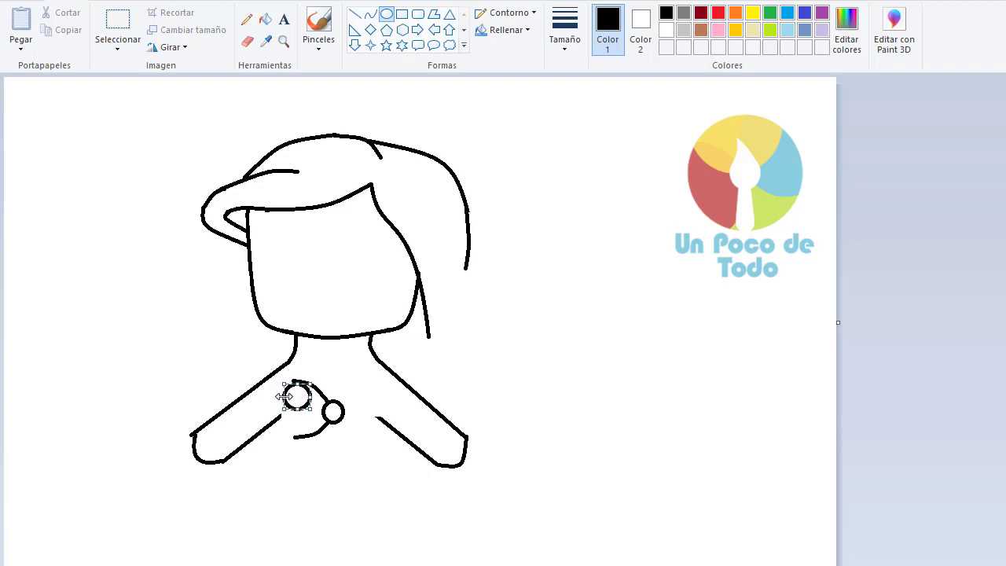
pyautogui.moveTo(300, 412)
pyautogui.mouseDown()
pyautogui.moveTo(292, 399)
pyautogui.moveTo(307, 403)
pyautogui.moveTo(305, 438)
pyautogui.mouseUp()
pyautogui.click(298, 426)
pyautogui.moveTo(284, 402); pyautogui.dragTo(303, 421)
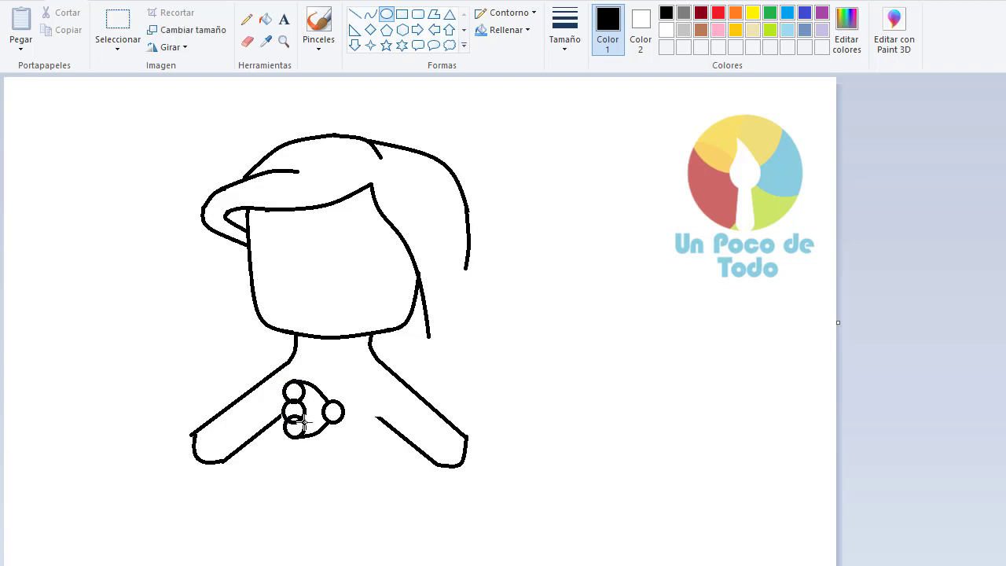
pyautogui.click(248, 40)
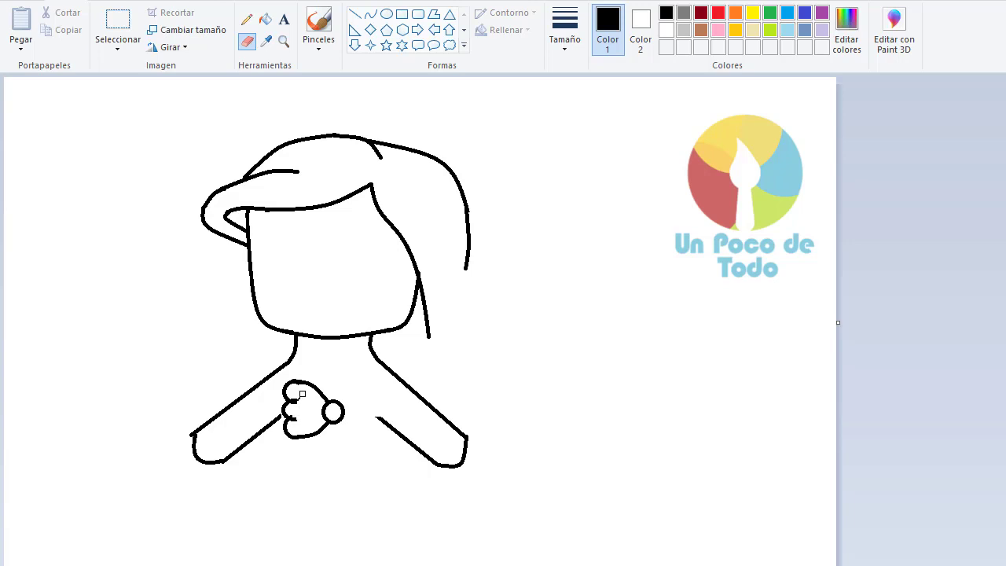
pyautogui.click(370, 14)
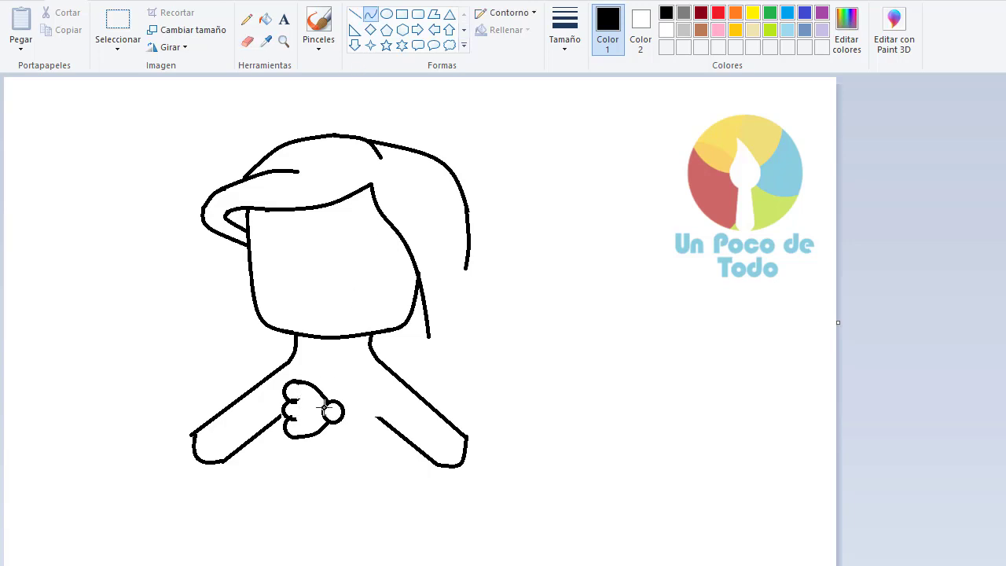
pyautogui.moveTo(325, 405)
pyautogui.mouseDown()
pyautogui.moveTo(294, 397)
pyautogui.moveTo(304, 400)
pyautogui.mouseUp()
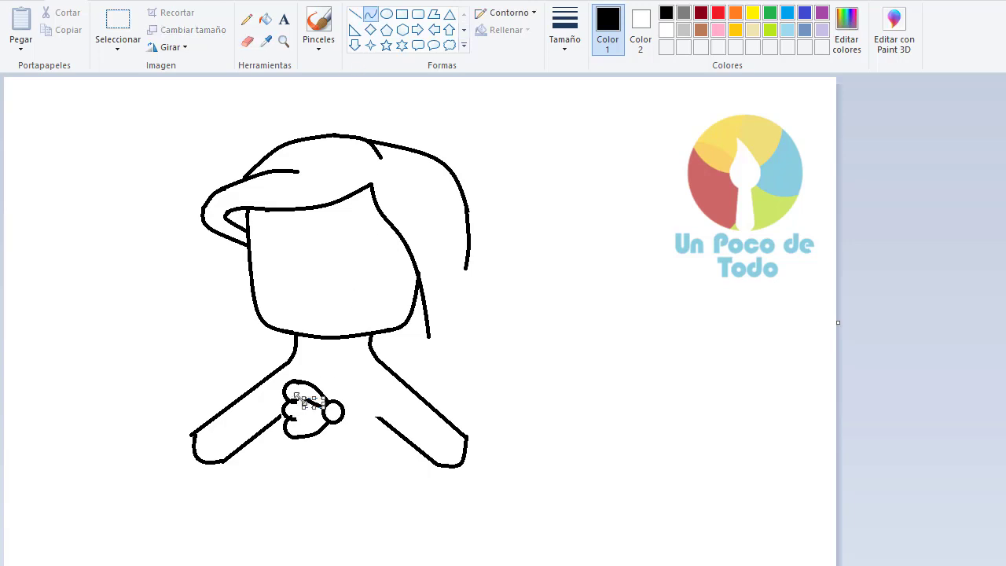
pyautogui.press('Escape')
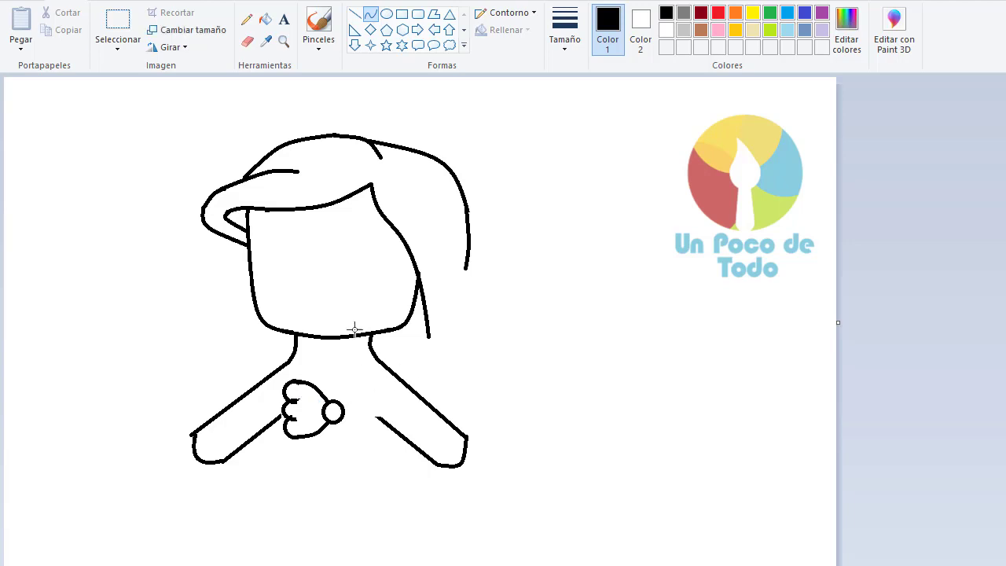
# Draw two inner curves from the chest circle to the notches of the scalloped edge, dividing the shape into three lobes.
pyautogui.click(284, 40)
pyautogui.click(292, 414)
pyautogui.click(371, 14)
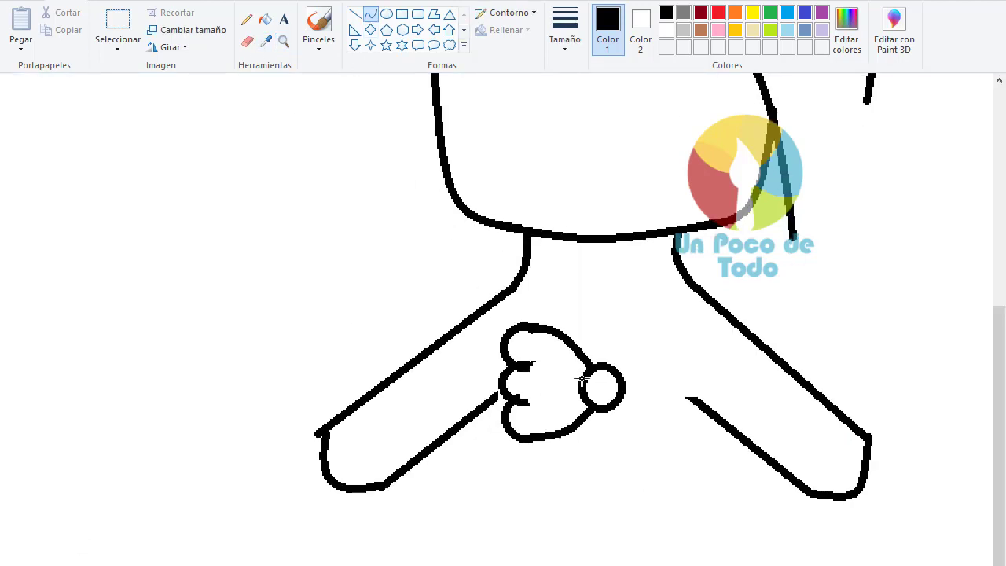
pyautogui.moveTo(582, 377); pyautogui.dragTo(525, 367)
pyautogui.click(552, 364)
pyautogui.click(552, 364)
pyautogui.moveTo(582, 393); pyautogui.dragTo(519, 402)
pyautogui.click(546, 407)
pyautogui.click(545, 405)
# Copy the lobed half with its circle, paste it and flip the copy horizontally.
pyautogui.click(118, 22)
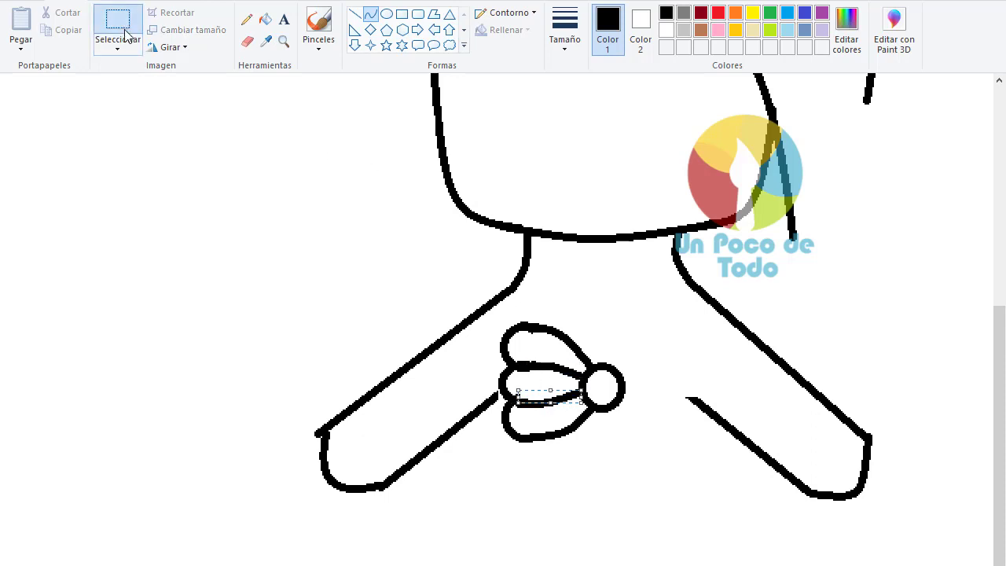
pyautogui.moveTo(637, 462); pyautogui.dragTo(636, 462)
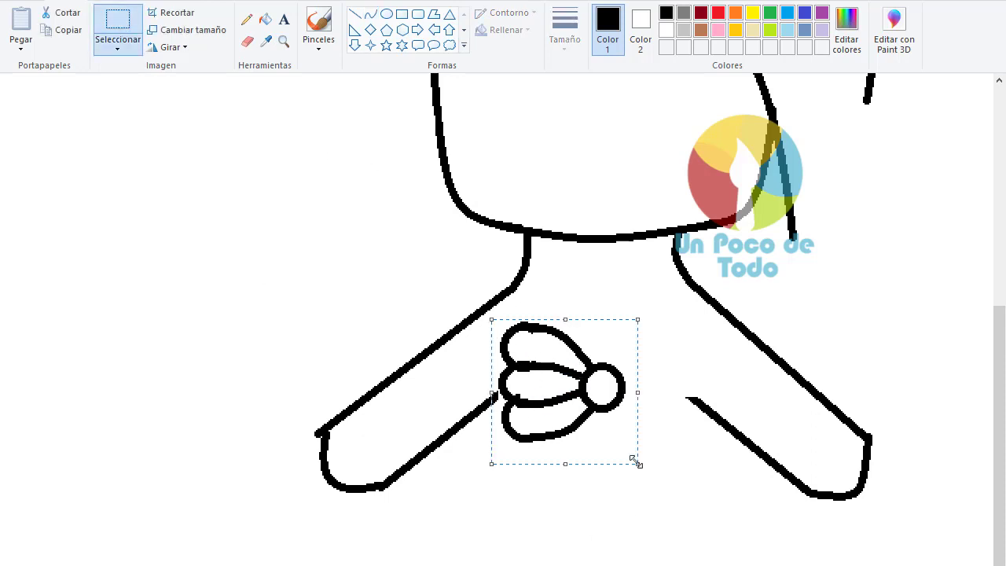
pyautogui.hotkey('ctrl', 'c')
pyautogui.hotkey('ctrl', 'v')
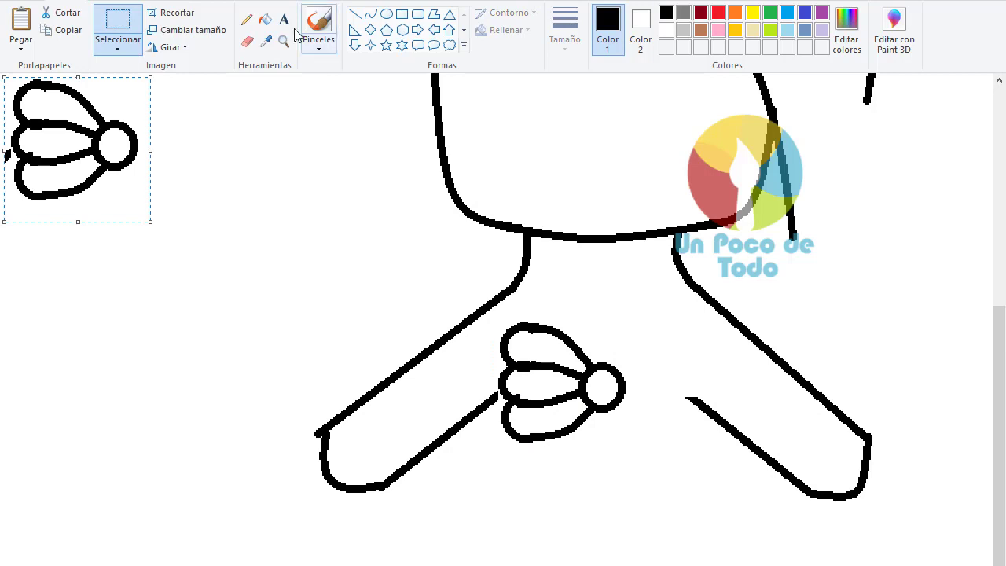
pyautogui.click(170, 47)
pyautogui.click(201, 136)
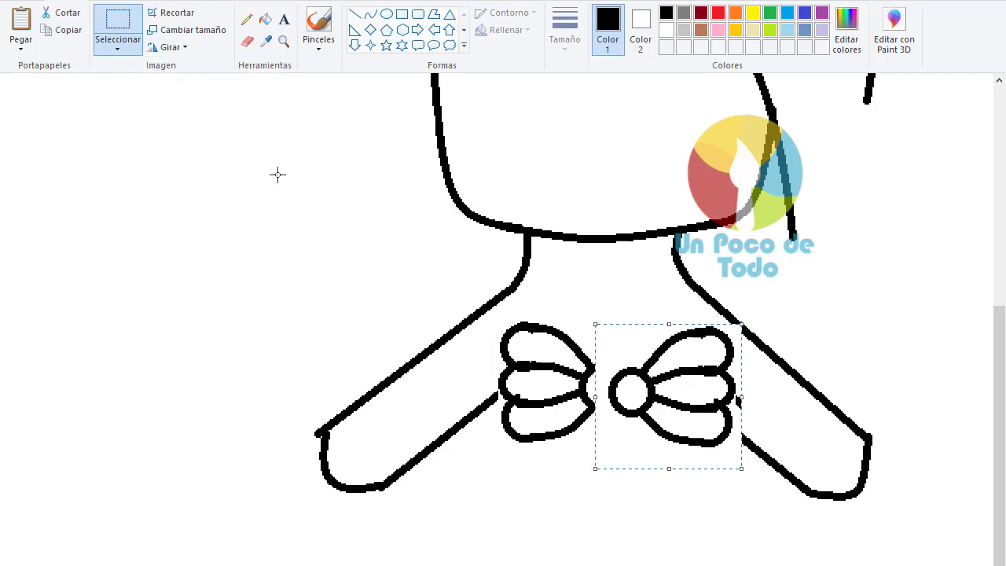
# Make the selection transparent and move the mirrored half so its circle overlaps the original, completing the bow.
pyautogui.click(170, 47)
pyautogui.click(118, 48)
pyautogui.click(132, 191)
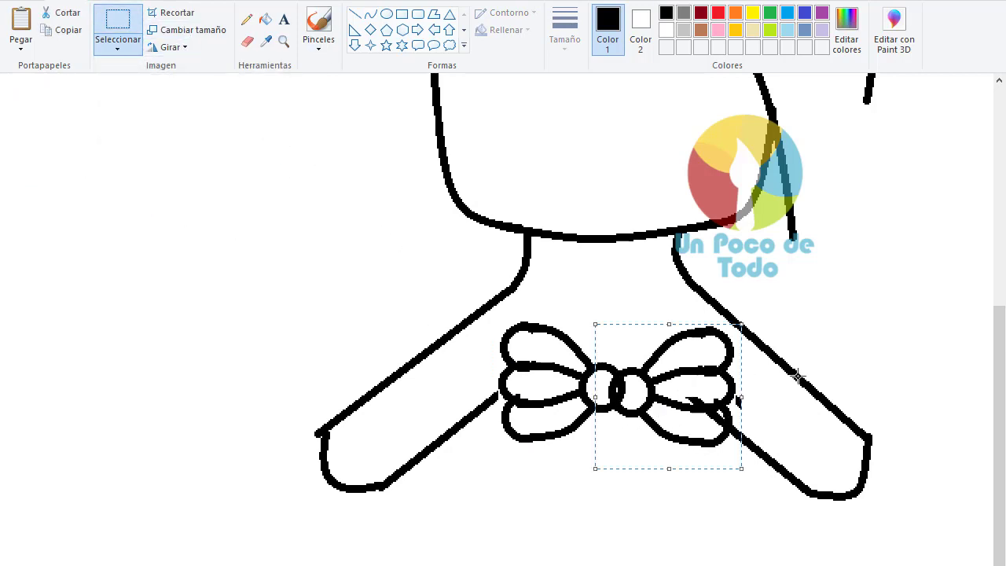
pyautogui.moveTo(678, 407); pyautogui.dragTo(636, 395)
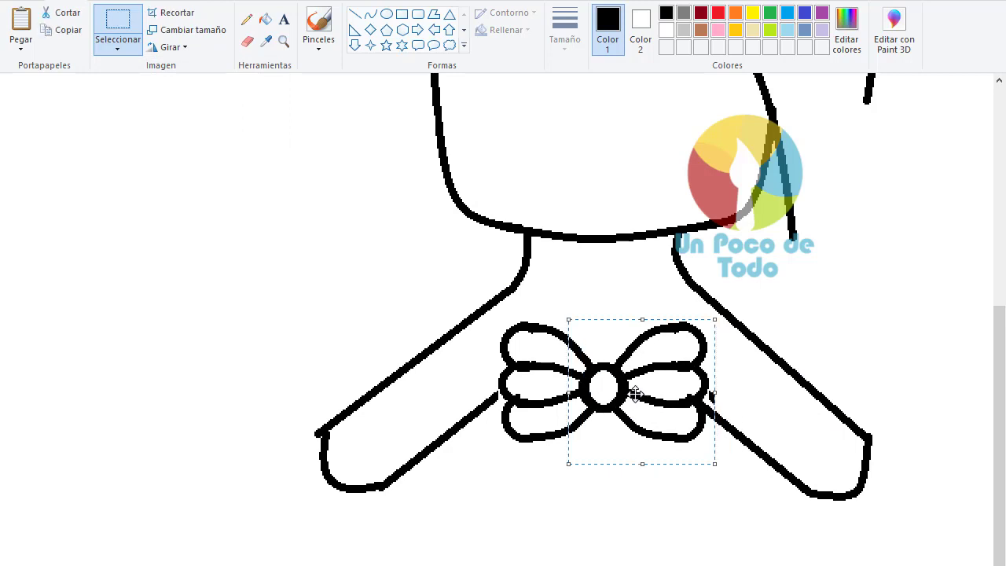
# Extend the left lower arm line to the bow and erase the stray mark beside the bow's right edge.
pyautogui.click(355, 14)
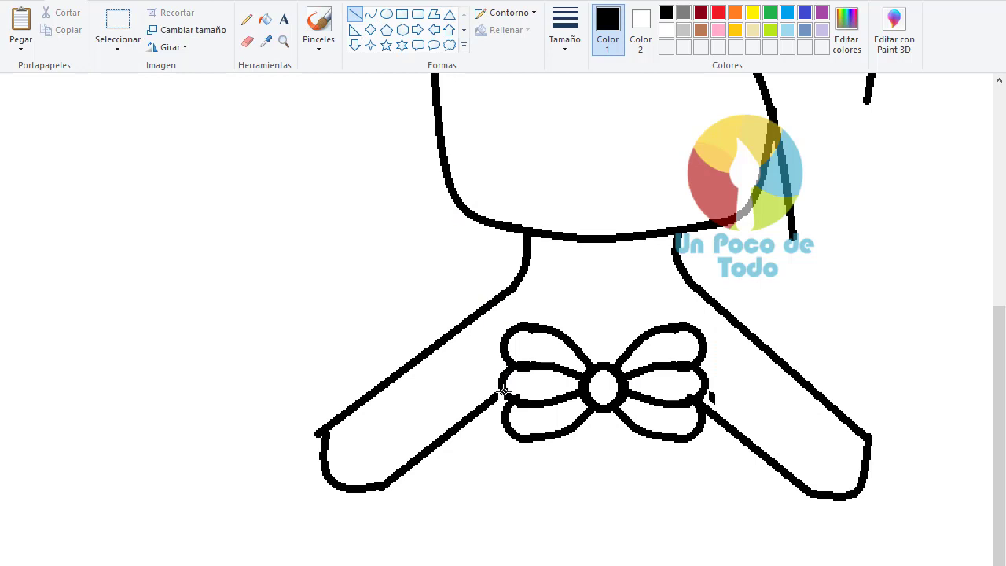
pyautogui.moveTo(495, 396); pyautogui.dragTo(501, 391)
pyautogui.click(248, 42)
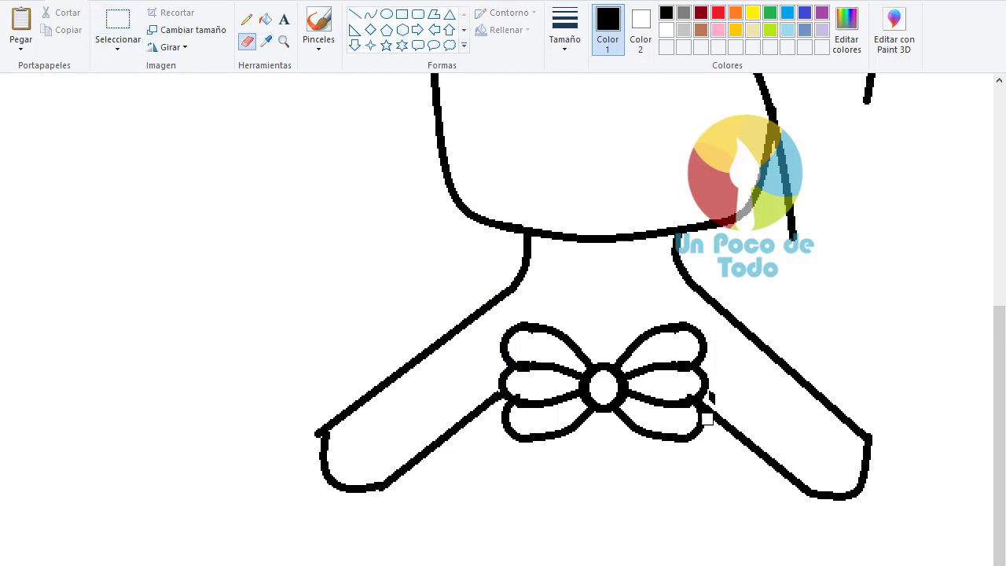
pyautogui.hotkey('ctrl', 'pagedown')
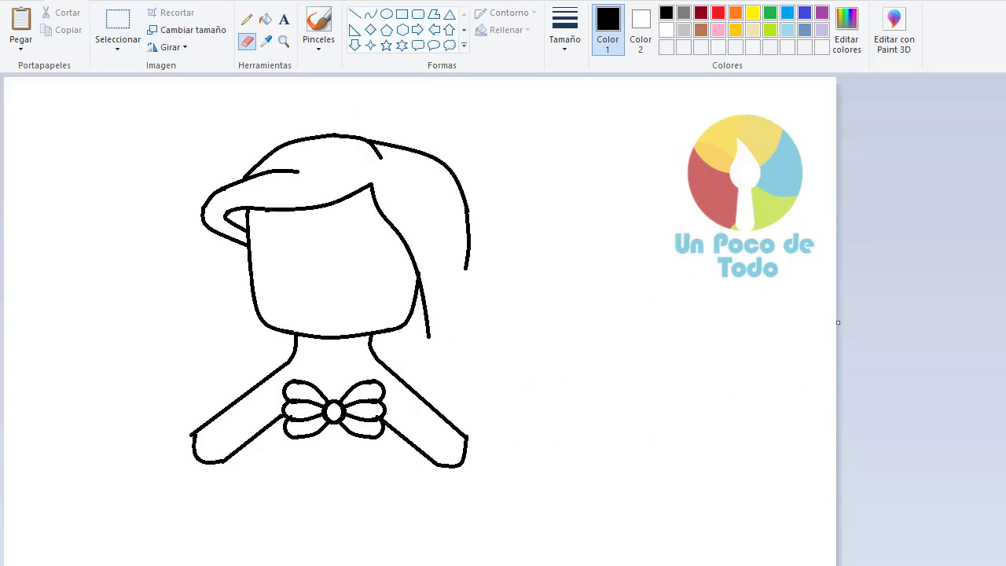
# Select the whole figure and move it up to make room for the lower body.
pyautogui.click(120, 37)
pyautogui.moveTo(509, 540); pyautogui.dragTo(510, 540)
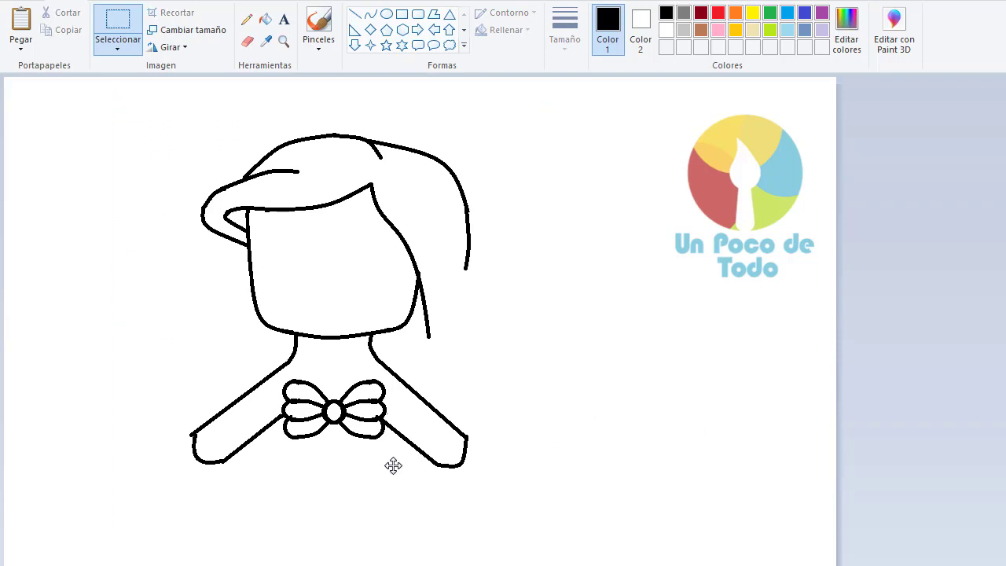
pyautogui.moveTo(393, 464); pyautogui.dragTo(386, 408)
pyautogui.click(660, 418)
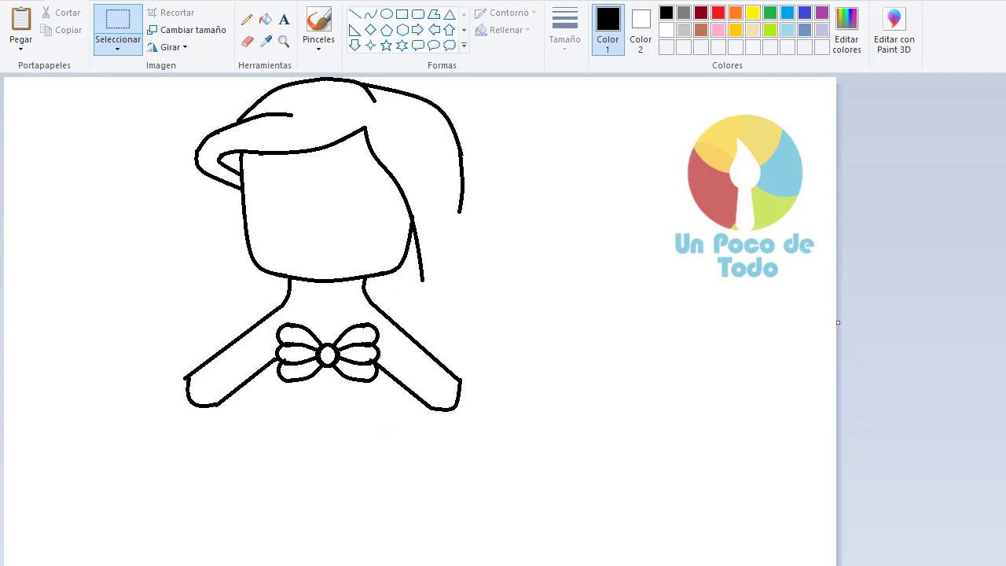
# Draw the lower body as two long curves from beneath the bow, sweeping right to meet in a point.
pyautogui.click(370, 14)
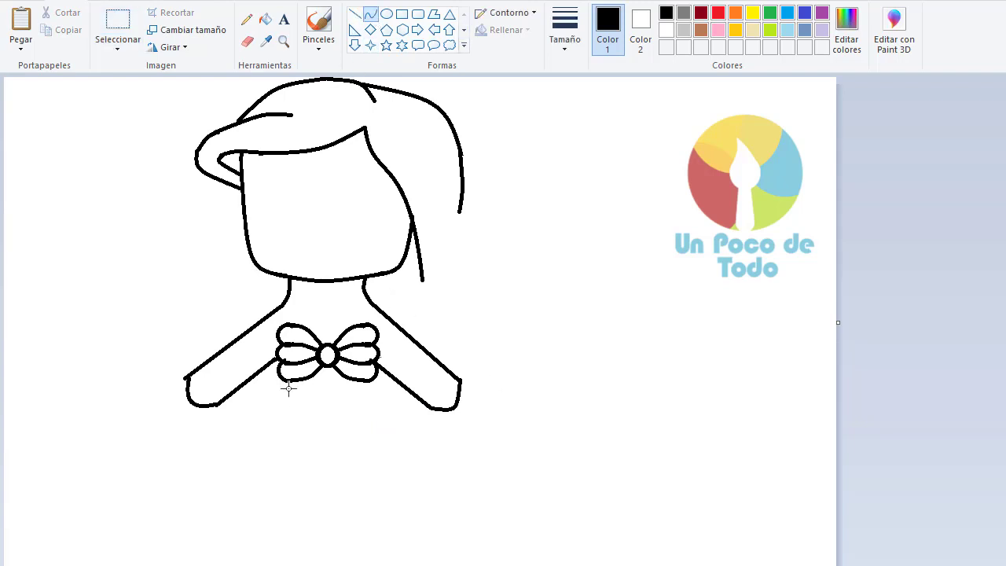
pyautogui.moveTo(377, 397); pyautogui.dragTo(469, 515)
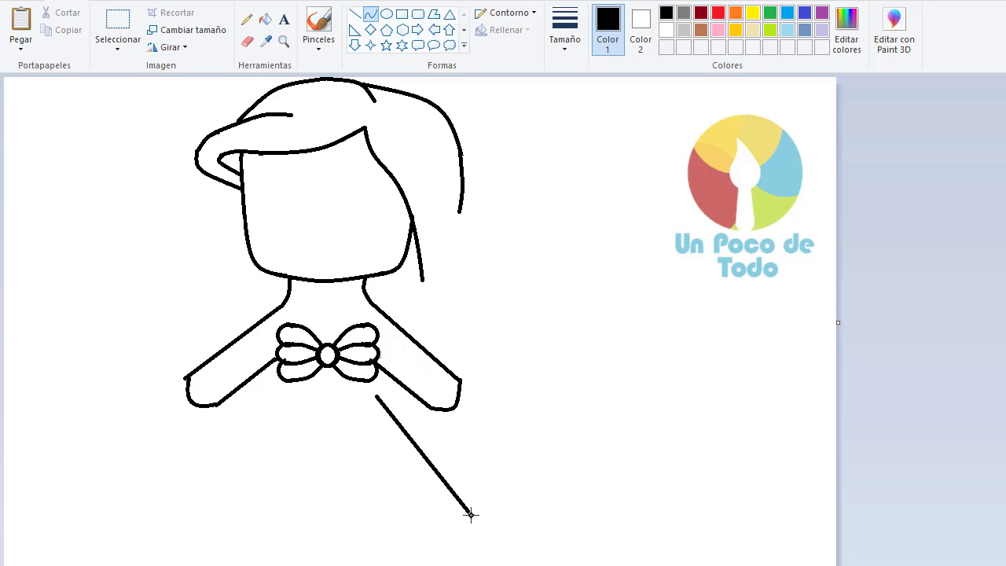
pyautogui.moveTo(413, 468); pyautogui.dragTo(400, 495)
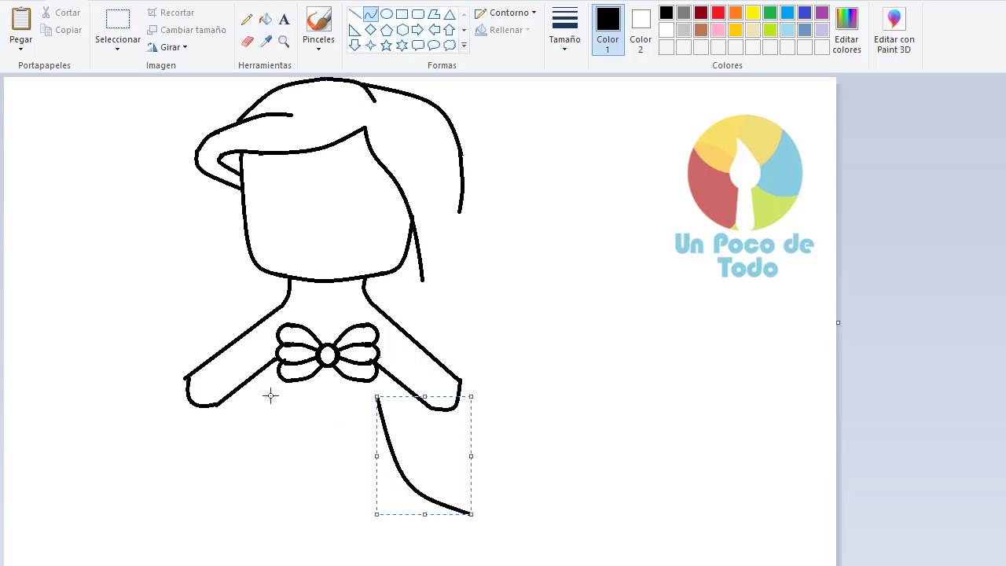
pyautogui.moveTo(279, 396); pyautogui.dragTo(470, 516)
pyautogui.moveTo(385, 487); pyautogui.dragTo(314, 528)
pyautogui.click(519, 362)
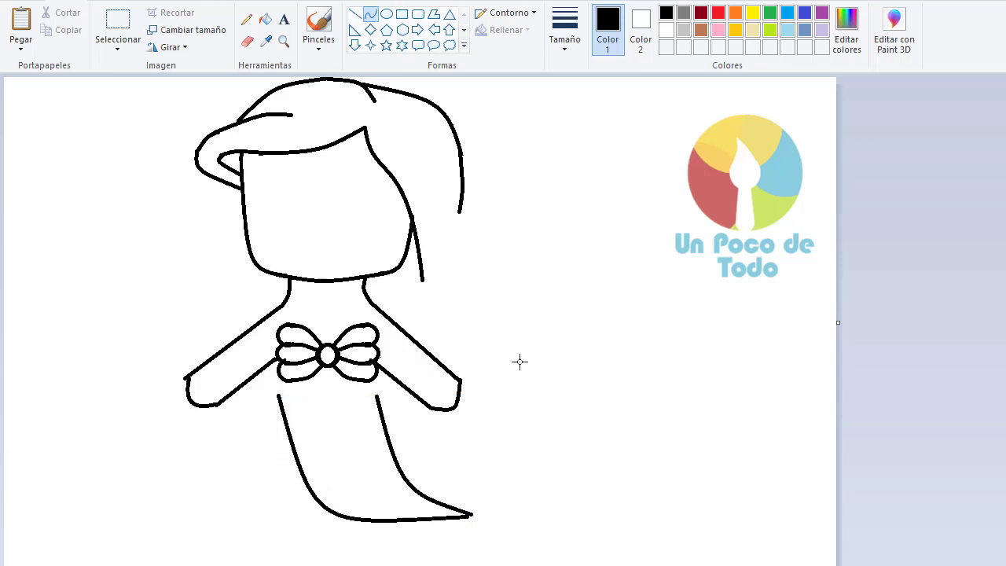
# Draw the waistband across the top of the lower body with curved upper and lower edges meeting near the middle.
pyautogui.moveTo(338, 404)
pyautogui.mouseDown()
pyautogui.moveTo(278, 383)
pyautogui.moveTo(371, 386)
pyautogui.moveTo(279, 401)
pyautogui.moveTo(376, 399)
pyautogui.moveTo(367, 406)
pyautogui.mouseUp()
pyautogui.click(327, 413)
pyautogui.click(332, 411)
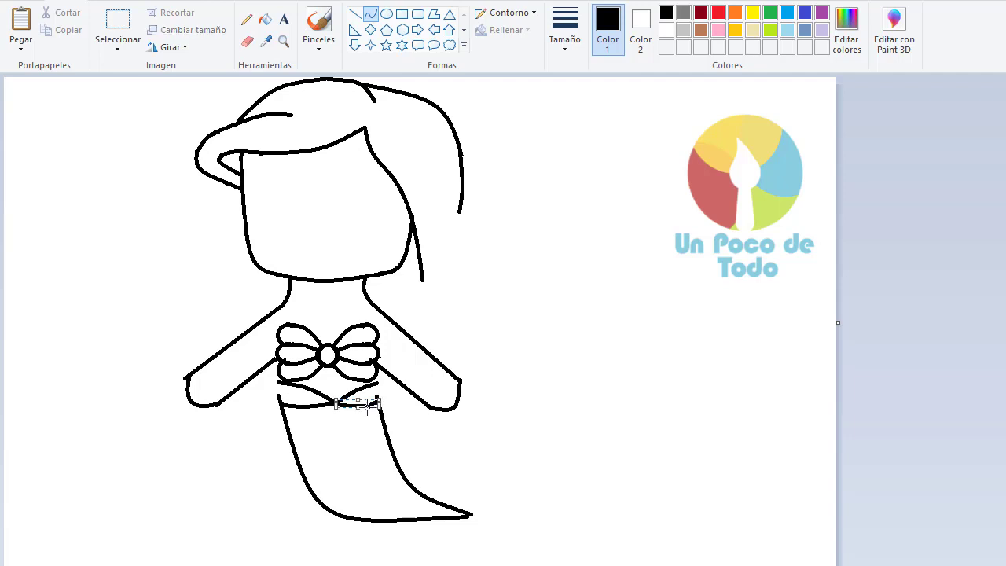
# Close both sides of the waistband with short curves bulging outward.
pyautogui.click(283, 42)
pyautogui.click(350, 413)
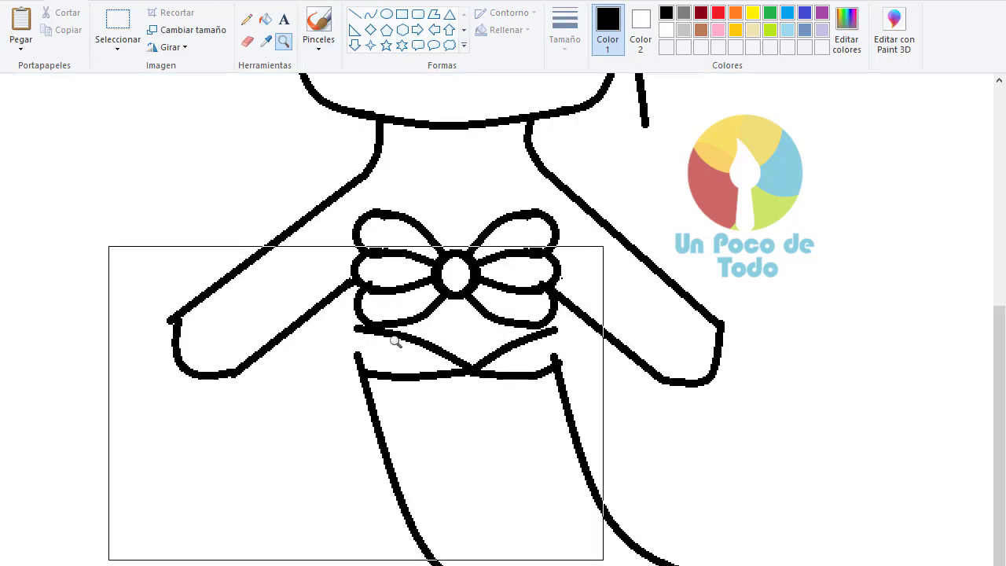
pyautogui.click(370, 16)
pyautogui.moveTo(357, 330)
pyautogui.mouseDown()
pyautogui.moveTo(363, 372)
pyautogui.moveTo(346, 360)
pyautogui.mouseUp()
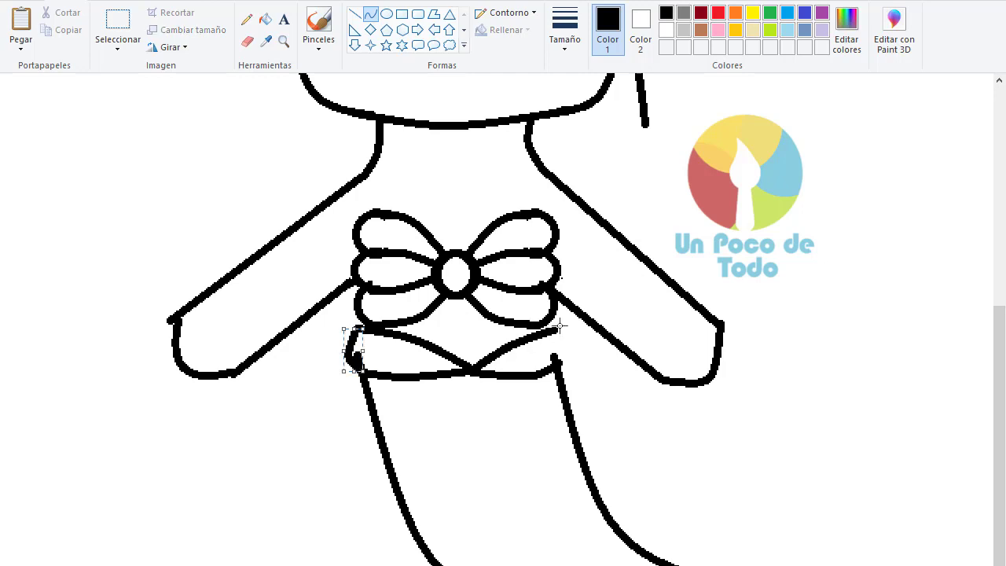
pyautogui.moveTo(560, 325); pyautogui.dragTo(560, 364)
pyautogui.moveTo(562, 351); pyautogui.dragTo(568, 350)
pyautogui.click(568, 350)
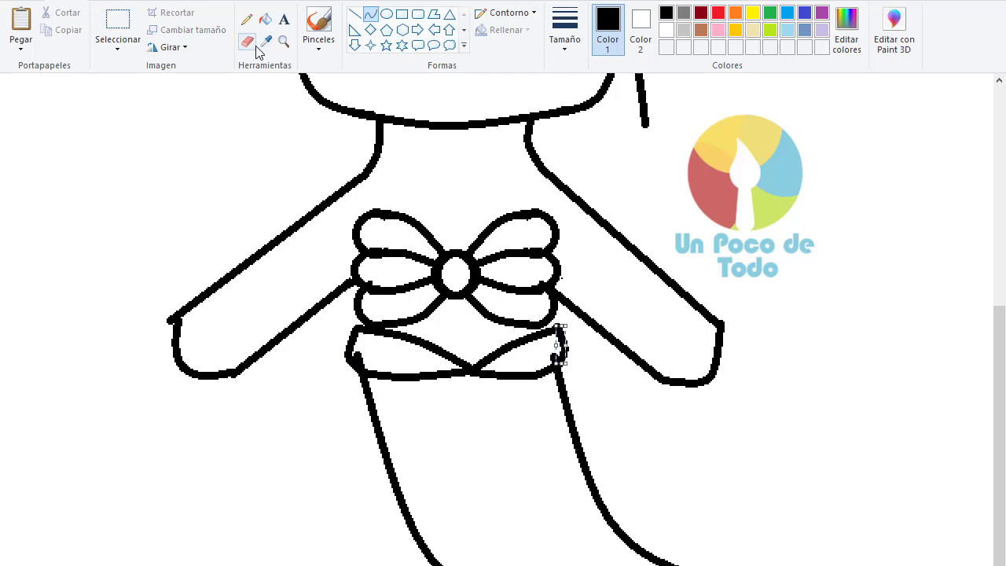
# Erase the body line ends sticking into the waistband and switch to the Pencil tool.
pyautogui.click(248, 41)
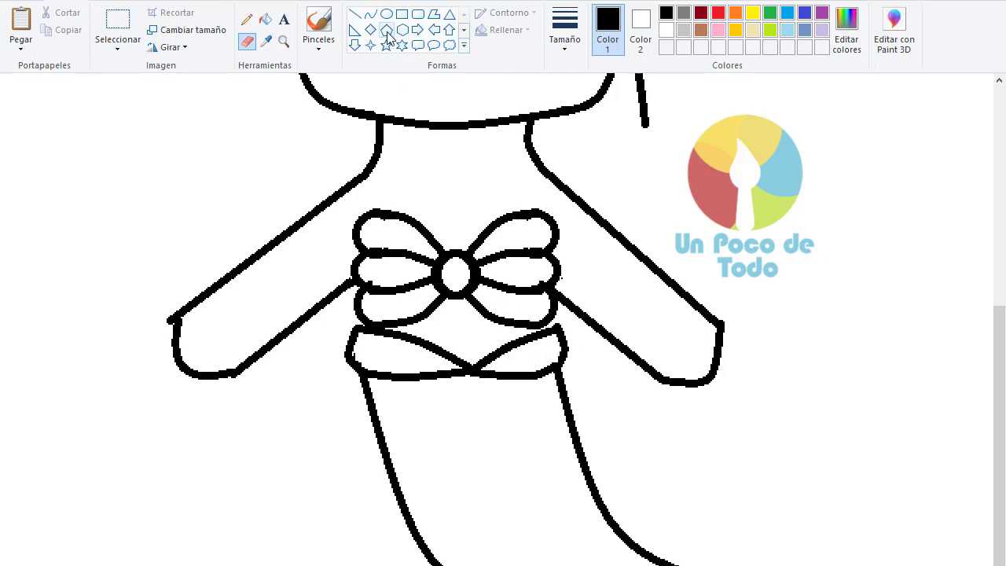
pyautogui.click(247, 19)
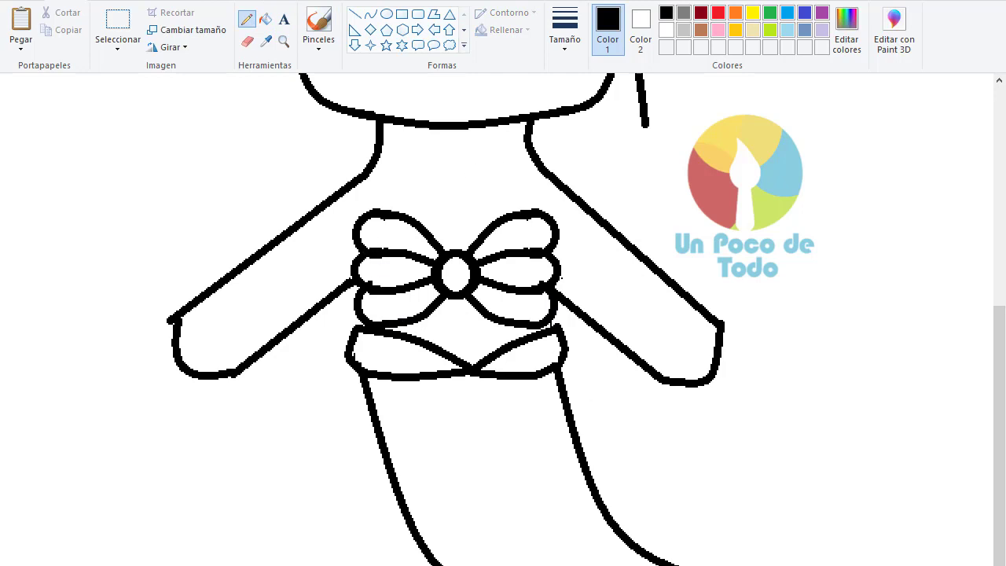
pyautogui.hscroll(3, 527, 406)
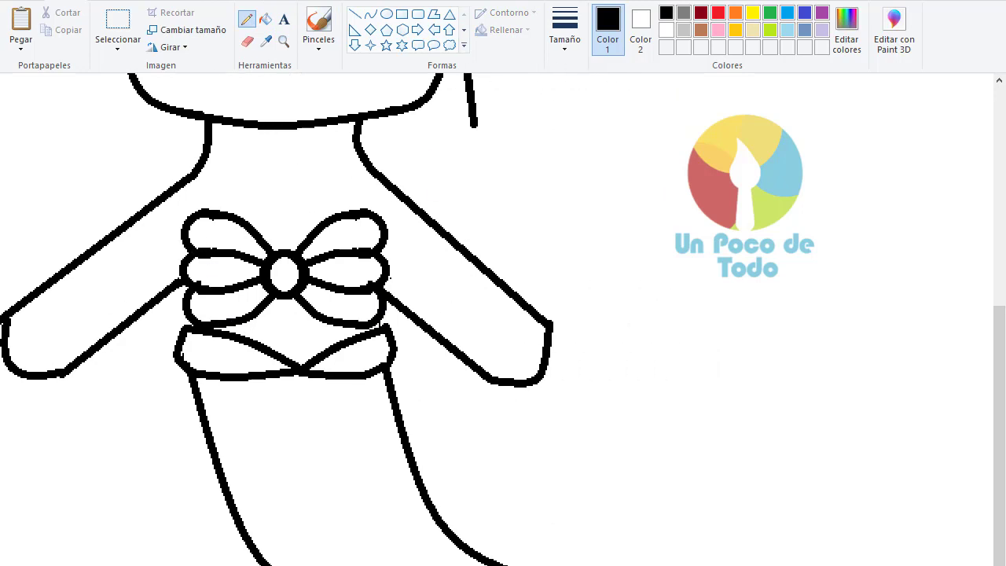
# Draw the long hair down the left side as three curves, from below the fringe past the arm to the tail.
pyautogui.keyDown('ctrl'); pyautogui.scroll(-1, 504, 314); pyautogui.keyUp('ctrl')
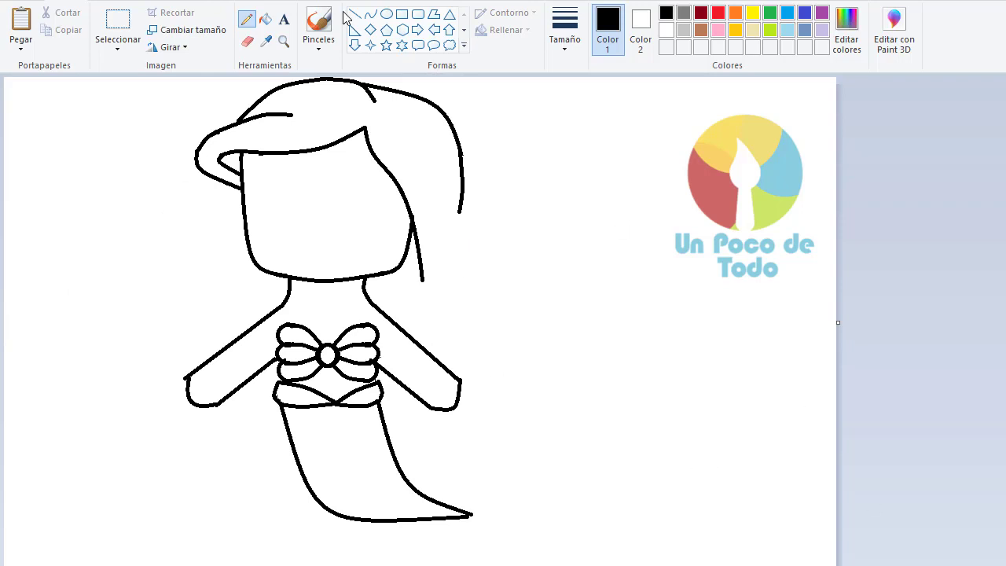
pyautogui.click(370, 14)
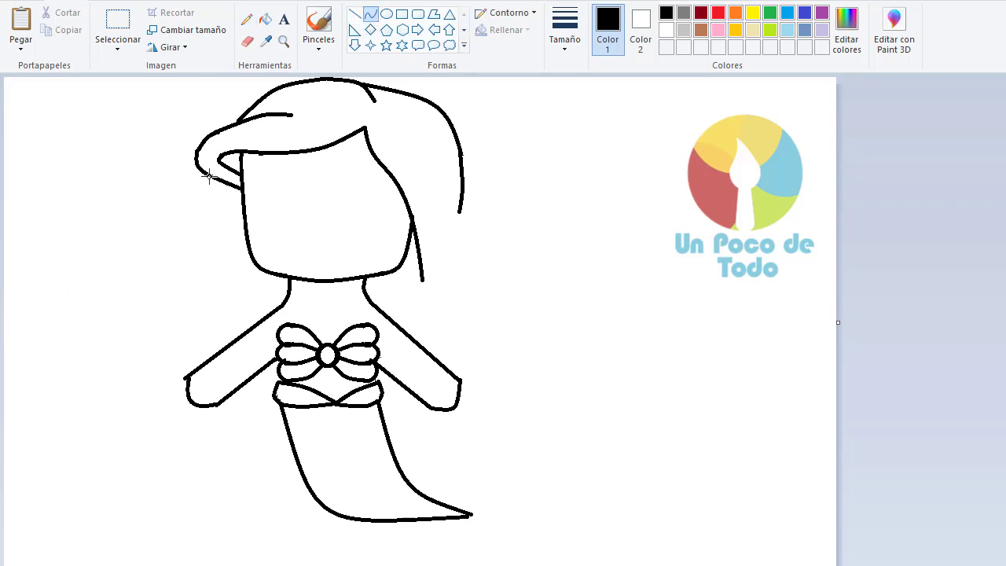
pyautogui.moveTo(209, 176); pyautogui.dragTo(210, 317)
pyautogui.moveTo(206, 244)
pyautogui.mouseDown()
pyautogui.moveTo(178, 269)
pyautogui.moveTo(201, 352)
pyautogui.mouseUp()
pyautogui.click(184, 283)
pyautogui.click(238, 423)
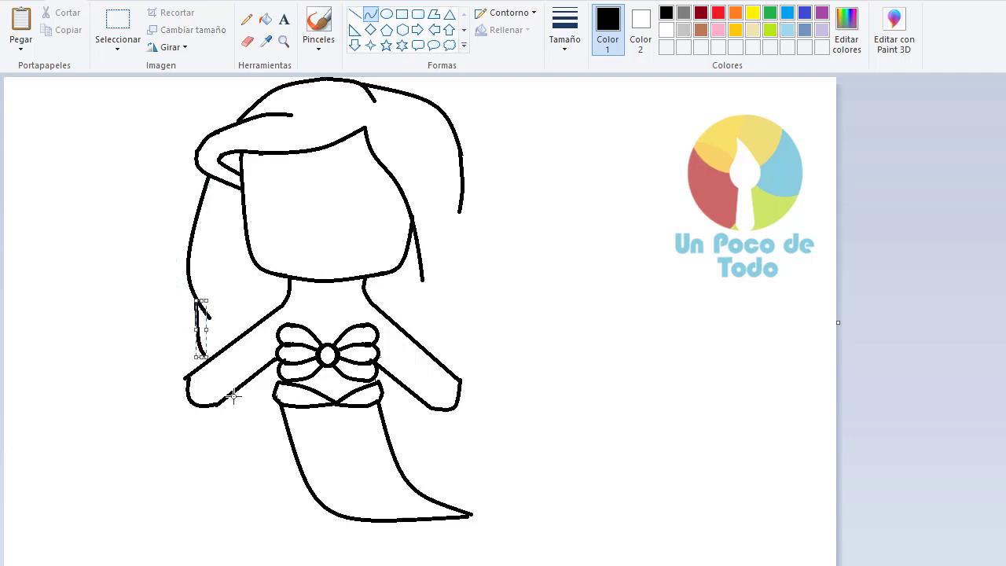
pyautogui.moveTo(231, 393); pyautogui.dragTo(266, 459)
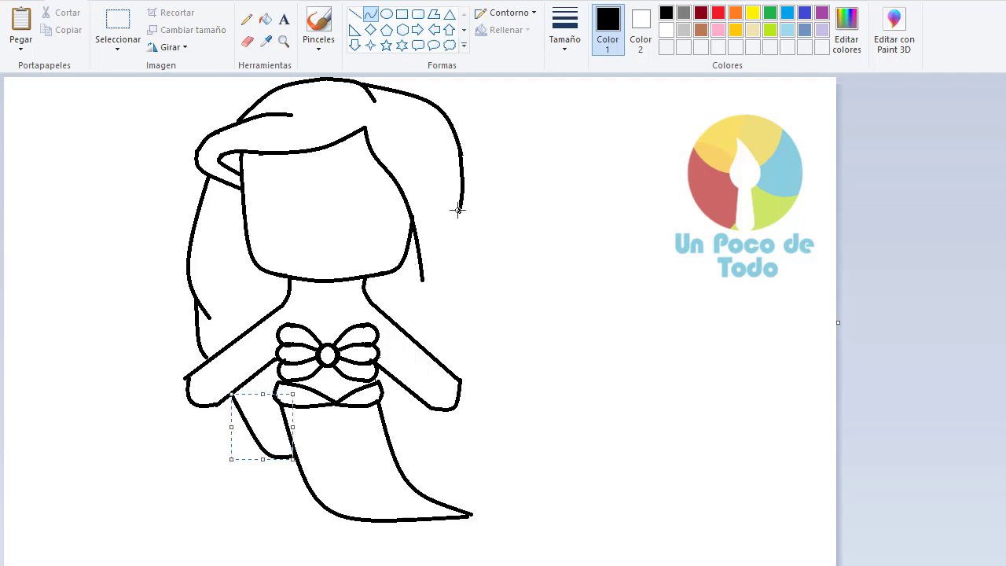
# Extend the hair down the right side with curves past the shoulder and behind the arm to the tail.
pyautogui.moveTo(459, 209)
pyautogui.mouseDown()
pyautogui.moveTo(441, 263)
pyautogui.moveTo(462, 208)
pyautogui.mouseUp()
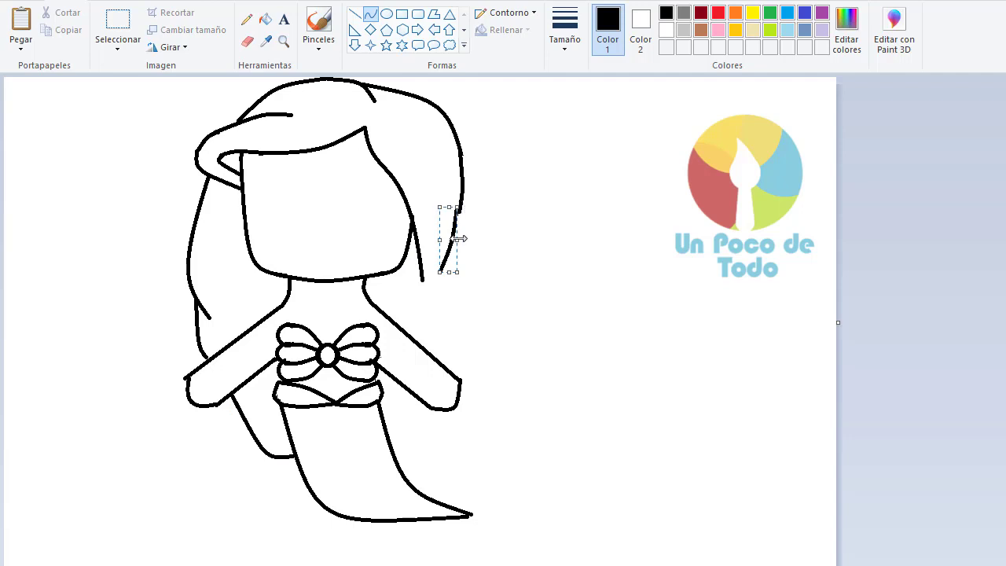
pyautogui.click(484, 242)
pyautogui.moveTo(456, 242)
pyautogui.mouseDown()
pyautogui.moveTo(453, 373)
pyautogui.moveTo(467, 345)
pyautogui.mouseUp()
pyautogui.click(508, 366)
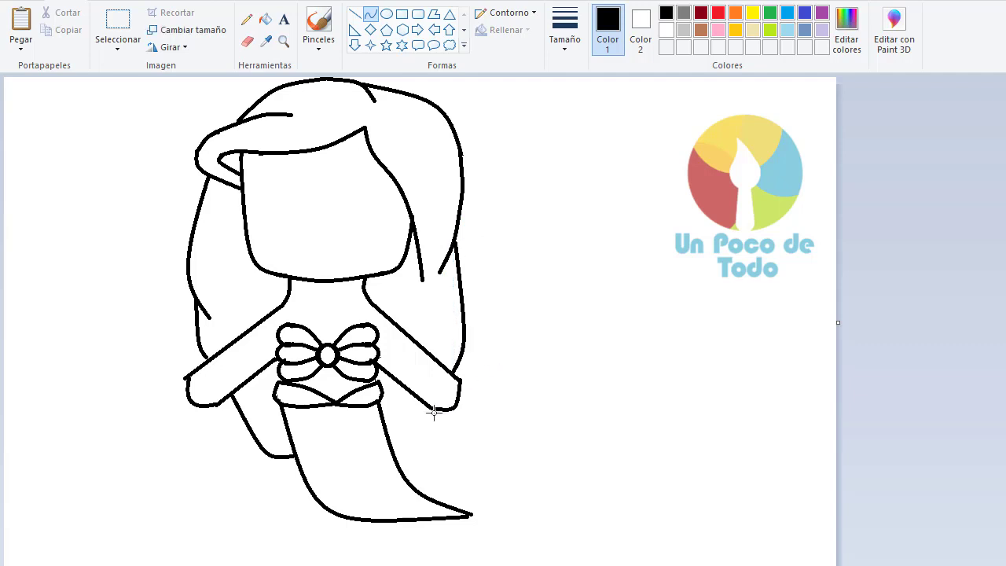
pyautogui.moveTo(433, 410)
pyautogui.mouseDown()
pyautogui.moveTo(391, 443)
pyautogui.moveTo(418, 439)
pyautogui.mouseUp()
pyautogui.click(418, 439)
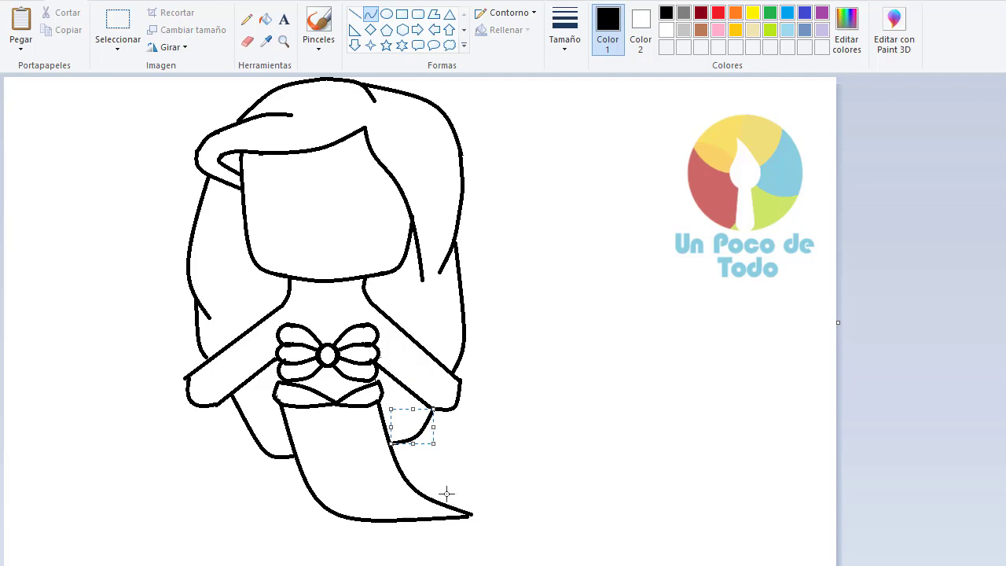
# Draw the upper tail fin as a leaf shape from two curves meeting in a raised point right of the tail.
pyautogui.moveTo(442, 504); pyautogui.dragTo(551, 468)
pyautogui.moveTo(499, 503); pyautogui.dragTo(523, 527)
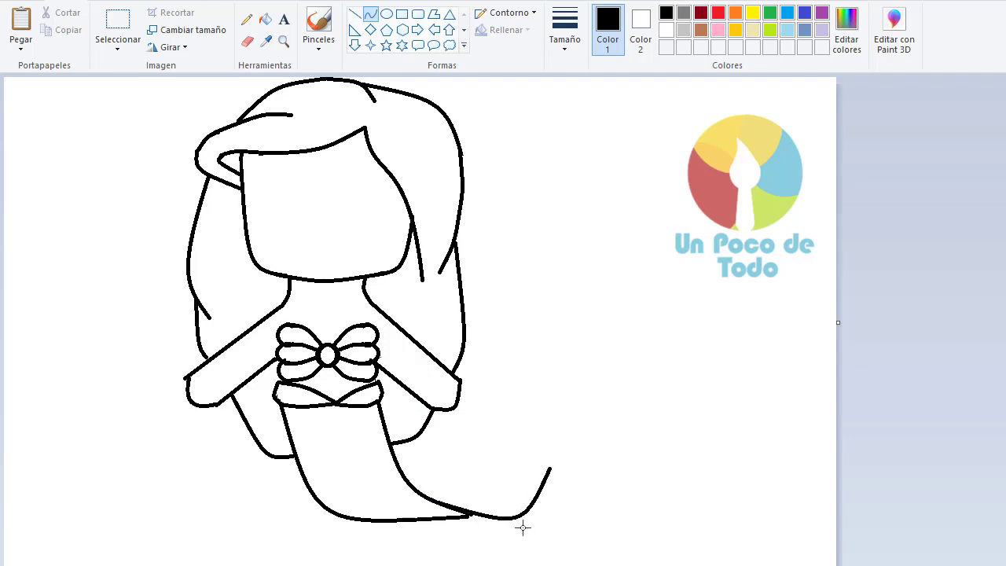
pyautogui.click(523, 527)
pyautogui.click(596, 461)
pyautogui.moveTo(521, 467); pyautogui.dragTo(488, 456)
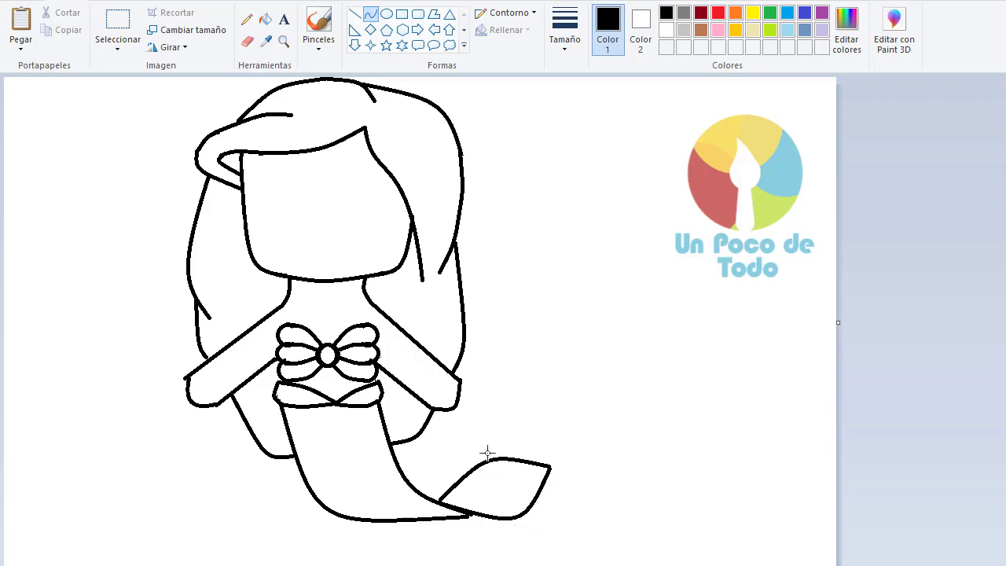
pyautogui.click(558, 530)
# Draw a second tail fin curve beneath the first, bending up to meet its outer edge.
pyautogui.moveTo(440, 519)
pyautogui.mouseDown()
pyautogui.moveTo(539, 505)
pyautogui.moveTo(543, 492)
pyautogui.mouseUp()
pyautogui.moveTo(511, 523); pyautogui.dragTo(523, 546)
pyautogui.moveTo(541, 494); pyautogui.dragTo(542, 490)
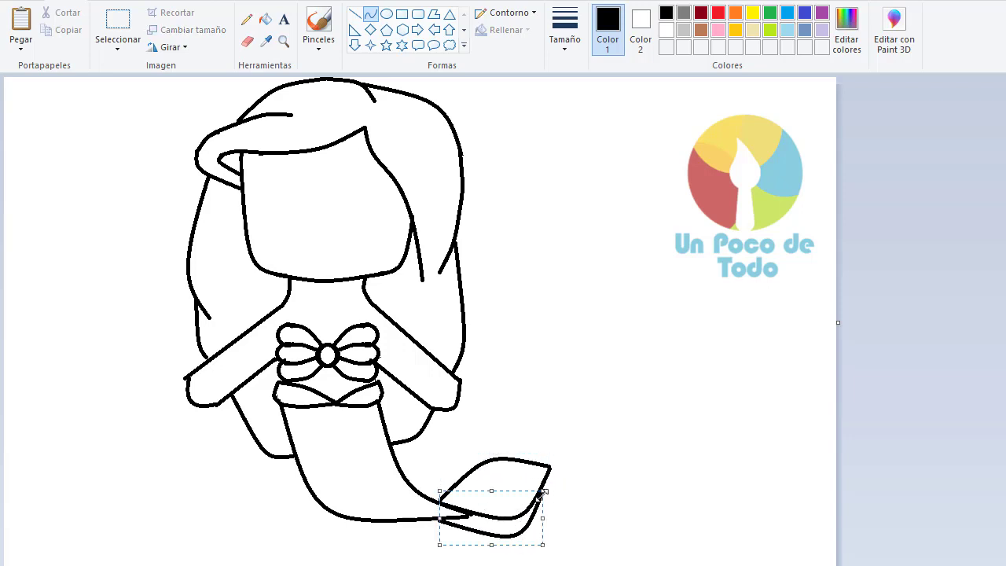
pyautogui.click(629, 504)
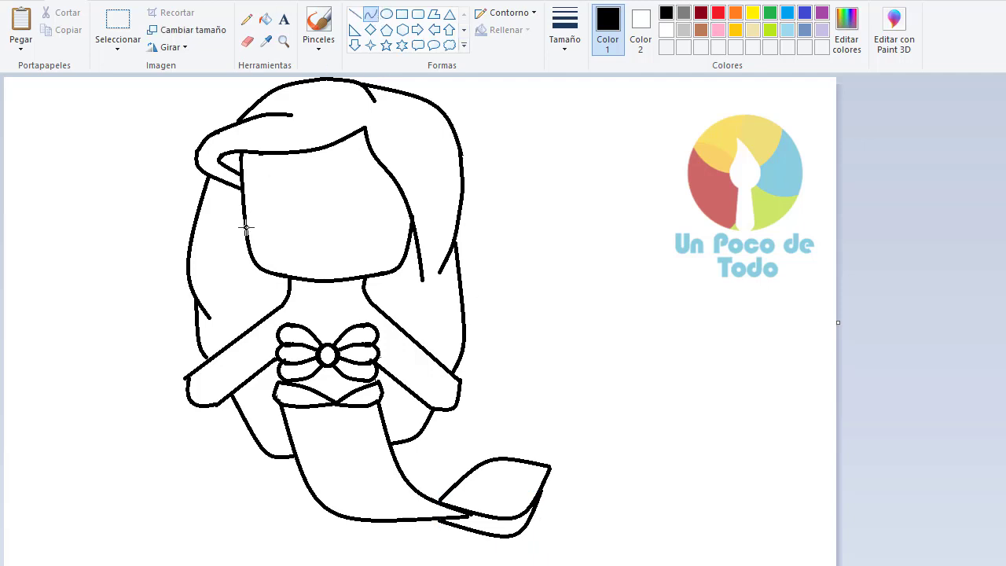
# Draw a diagonal curve inside each lower corner of the face to slim the jaw.
pyautogui.moveTo(247, 227)
pyautogui.mouseDown()
pyautogui.moveTo(282, 275)
pyautogui.moveTo(261, 262)
pyautogui.mouseUp()
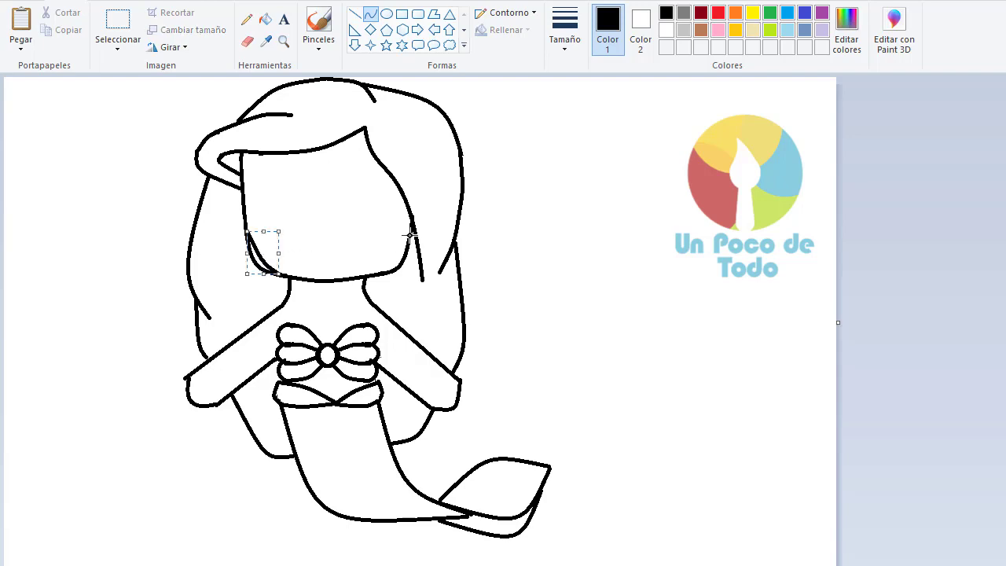
pyautogui.moveTo(410, 236)
pyautogui.mouseDown()
pyautogui.moveTo(378, 274)
pyautogui.moveTo(398, 264)
pyautogui.mouseUp()
pyautogui.click(398, 265)
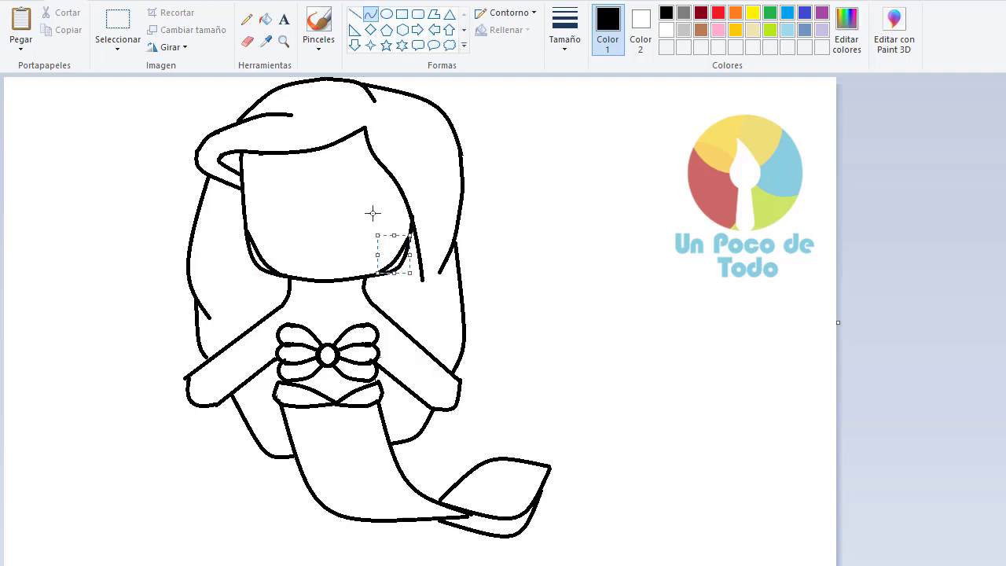
# Erase the old outer jaw corners on both sides of the face, leaving the slimmer curves.
pyautogui.click(284, 41)
pyautogui.click(330, 212)
pyautogui.scroll(-5, 393, 259)
pyautogui.click(247, 41)
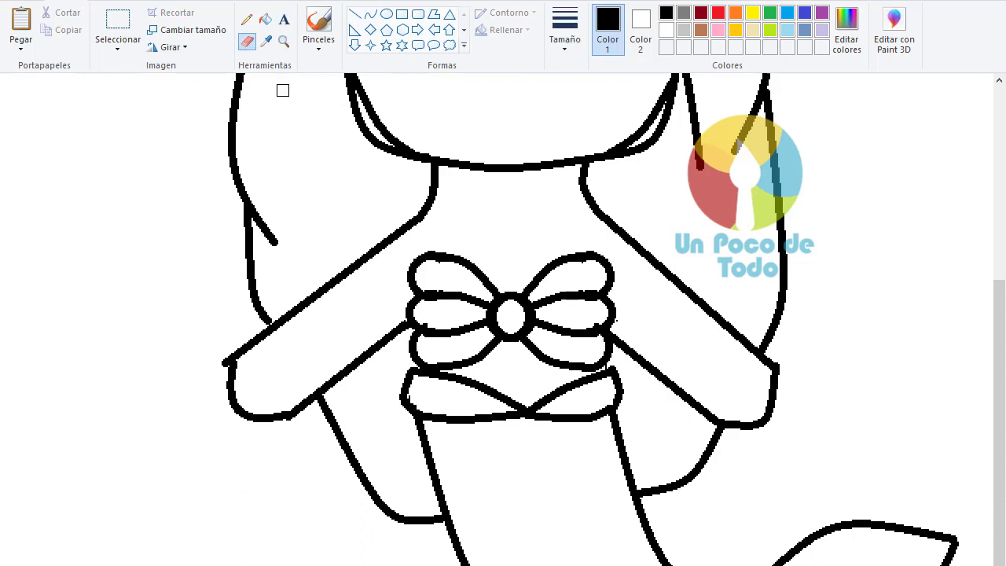
pyautogui.scroll(2, 358, 144)
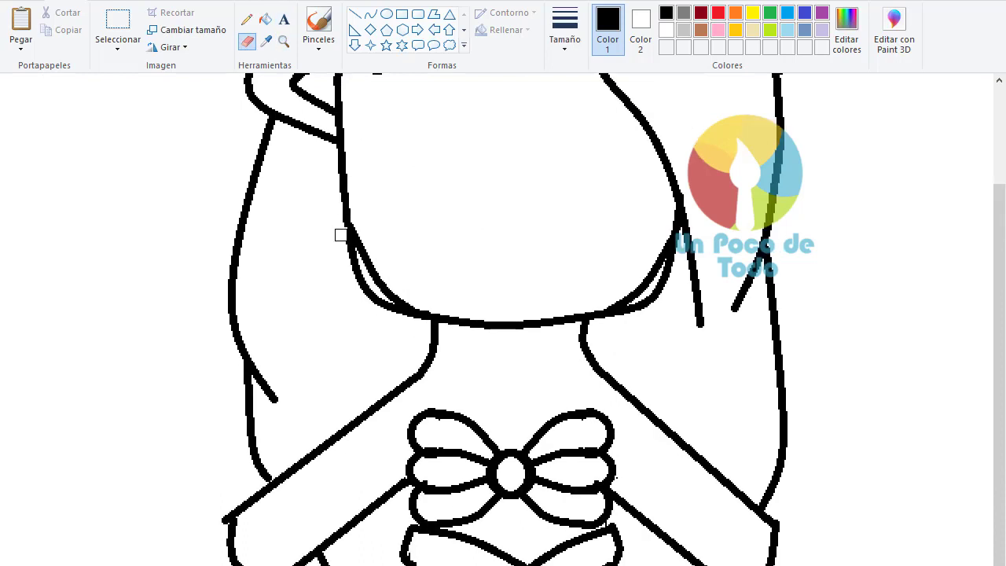
pyautogui.moveTo(350, 257); pyautogui.dragTo(377, 302)
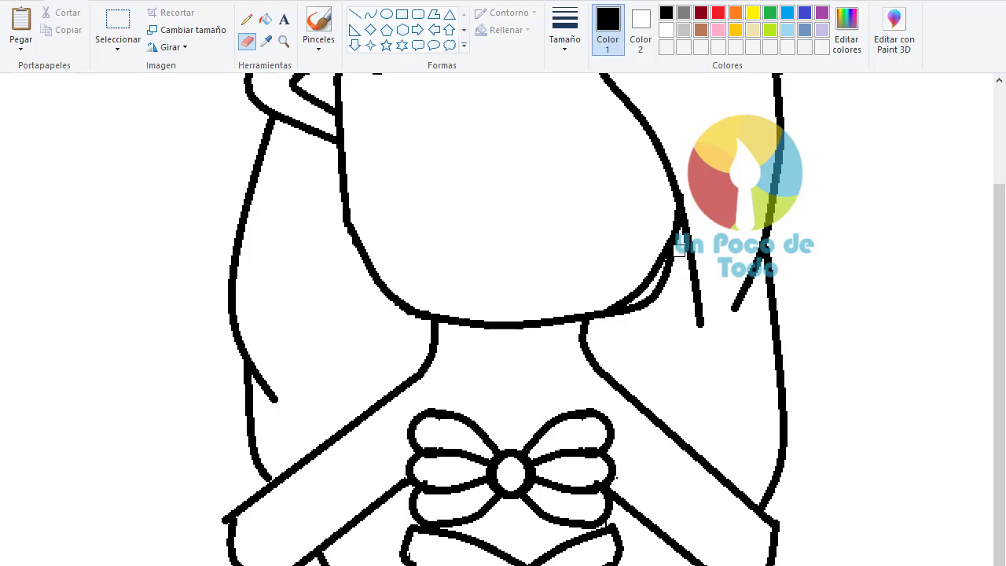
pyautogui.moveTo(677, 260)
pyautogui.mouseDown()
pyautogui.moveTo(665, 286)
pyautogui.moveTo(625, 316)
pyautogui.mouseUp()
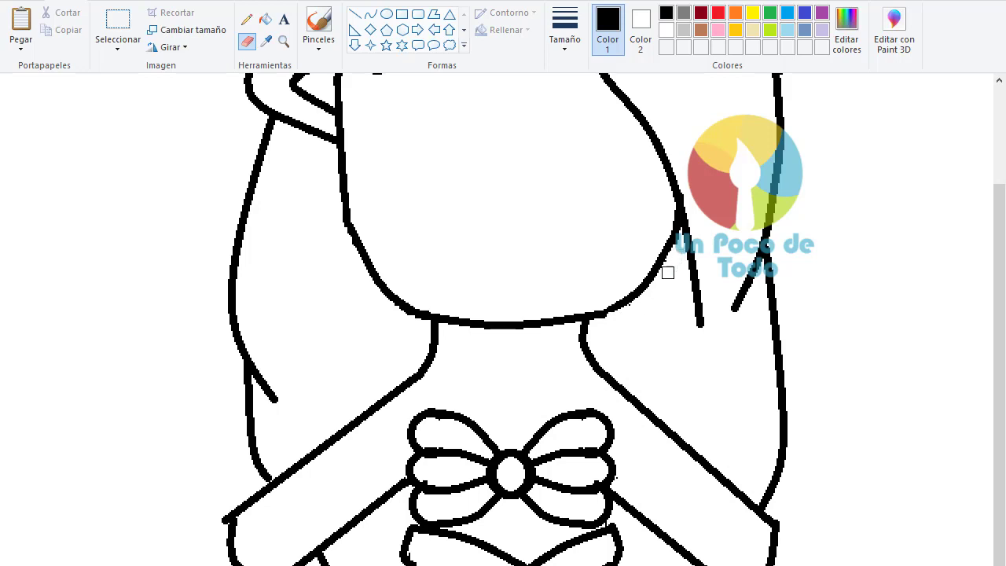
# Draw two similar-sized circles side by side in the middle of the face as eyes.
pyautogui.scroll(4, 629, 316)
pyautogui.click(386, 13)
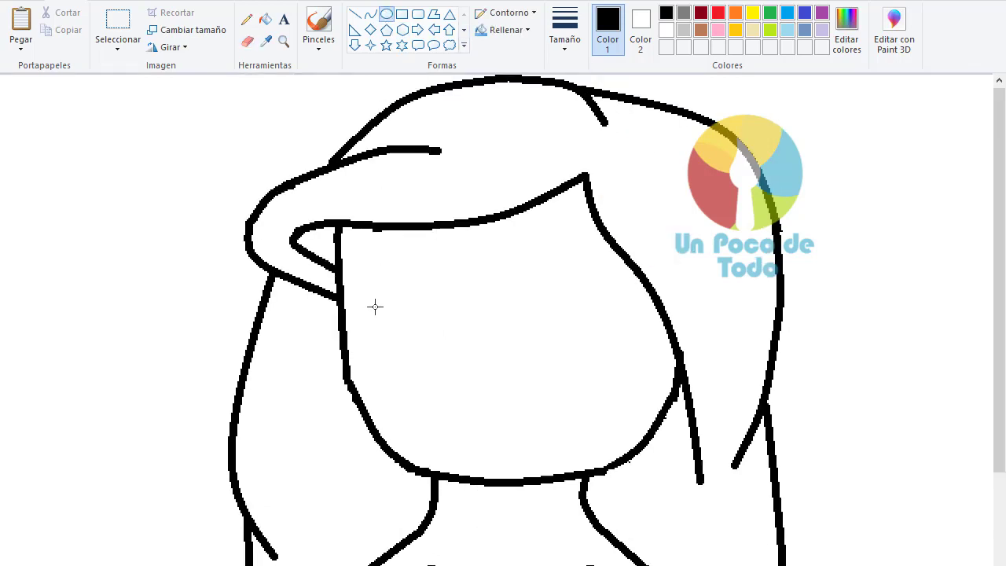
pyautogui.moveTo(375, 305)
pyautogui.mouseDown()
pyautogui.moveTo(487, 404)
pyautogui.moveTo(456, 386)
pyautogui.mouseUp()
pyautogui.moveTo(441, 353); pyautogui.dragTo(452, 348)
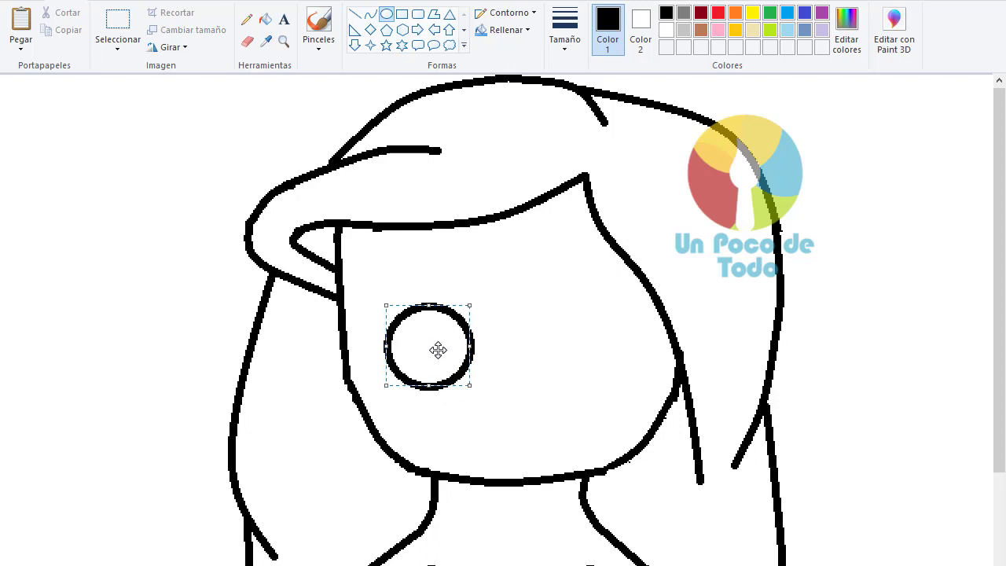
pyautogui.moveTo(519, 299)
pyautogui.mouseDown()
pyautogui.moveTo(564, 383)
pyautogui.moveTo(612, 389)
pyautogui.mouseUp()
pyautogui.moveTo(582, 350); pyautogui.dragTo(441, 356)
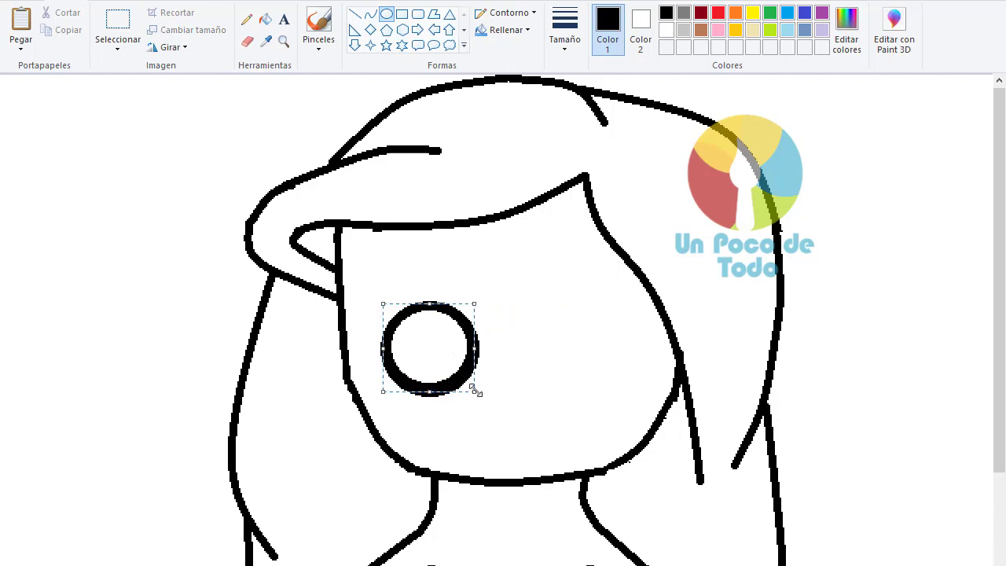
pyautogui.moveTo(476, 391); pyautogui.dragTo(473, 384)
pyautogui.moveTo(445, 342); pyautogui.dragTo(600, 347)
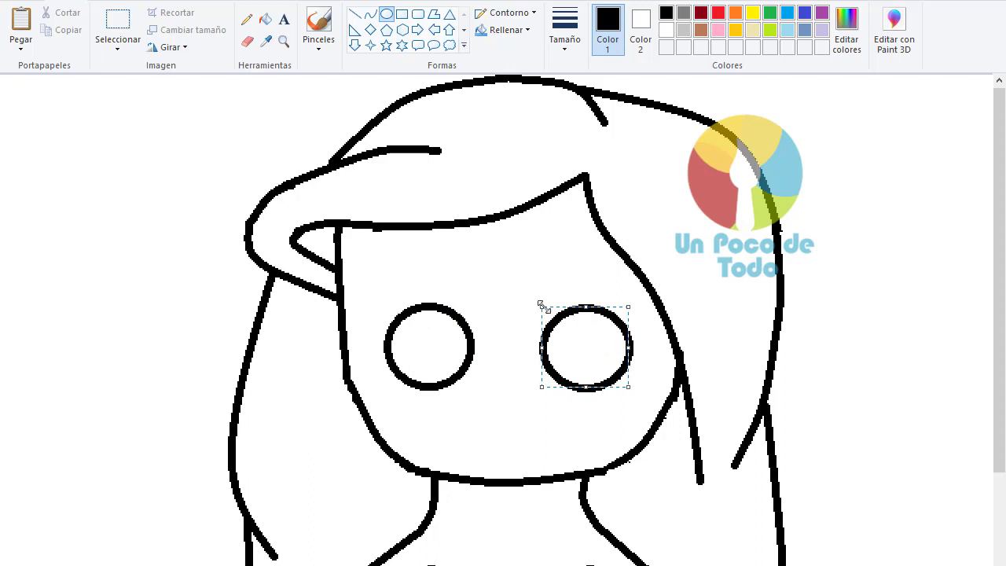
# Fill both eye circles with black.
pyautogui.click(265, 19)
pyautogui.click(460, 367)
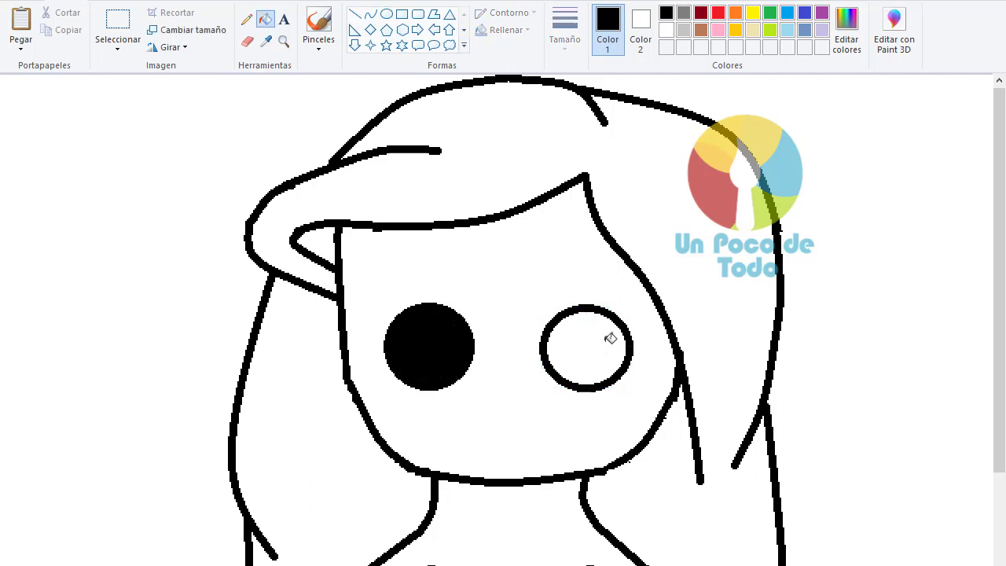
pyautogui.click(606, 337)
# Draw solid white-filled ovals in both eyes, a large highlight near the inner side and a small one near the outer side.
pyautogui.click(386, 14)
pyautogui.click(506, 30)
pyautogui.click(519, 68)
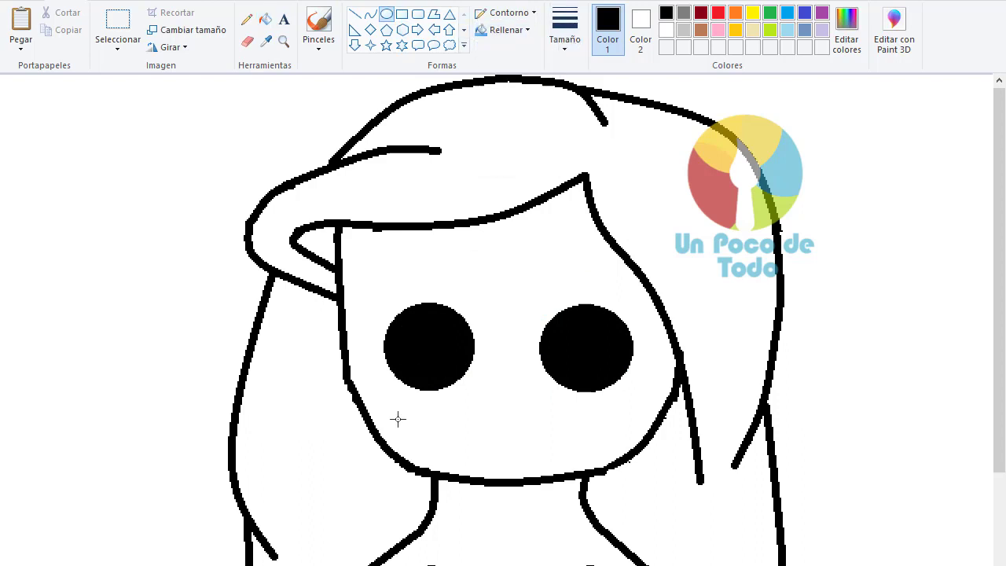
pyautogui.moveTo(429, 315)
pyautogui.mouseDown()
pyautogui.moveTo(483, 359)
pyautogui.moveTo(445, 337)
pyautogui.mouseUp()
pyautogui.moveTo(553, 330)
pyautogui.mouseDown()
pyautogui.moveTo(600, 369)
pyautogui.moveTo(575, 340)
pyautogui.mouseUp()
pyautogui.moveTo(399, 352); pyautogui.dragTo(418, 368)
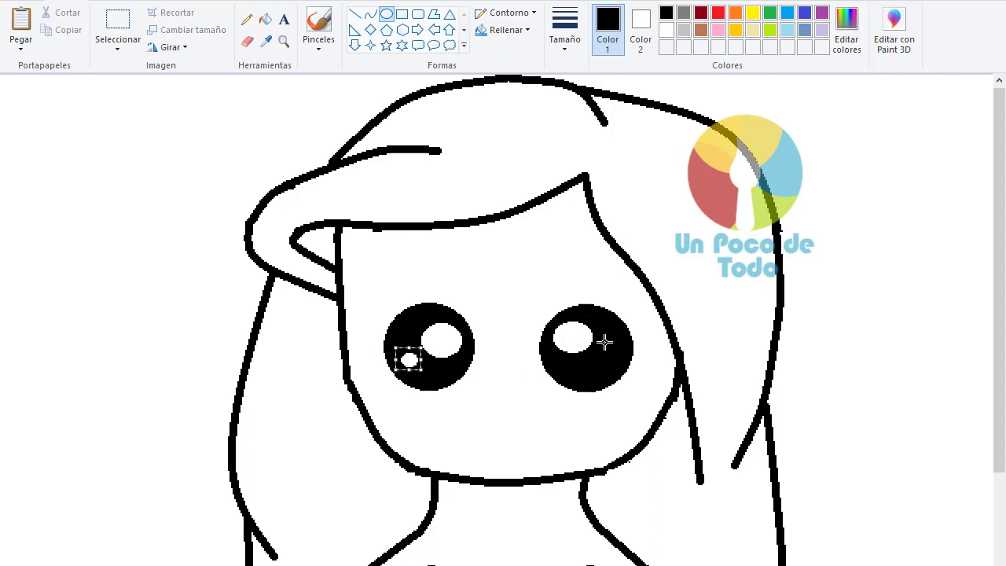
pyautogui.moveTo(610, 344)
pyautogui.mouseDown()
pyautogui.moveTo(627, 364)
pyautogui.moveTo(613, 357)
pyautogui.mouseUp()
# Draw a short indigo curve along the lower part of the left eye.
pyautogui.click(804, 12)
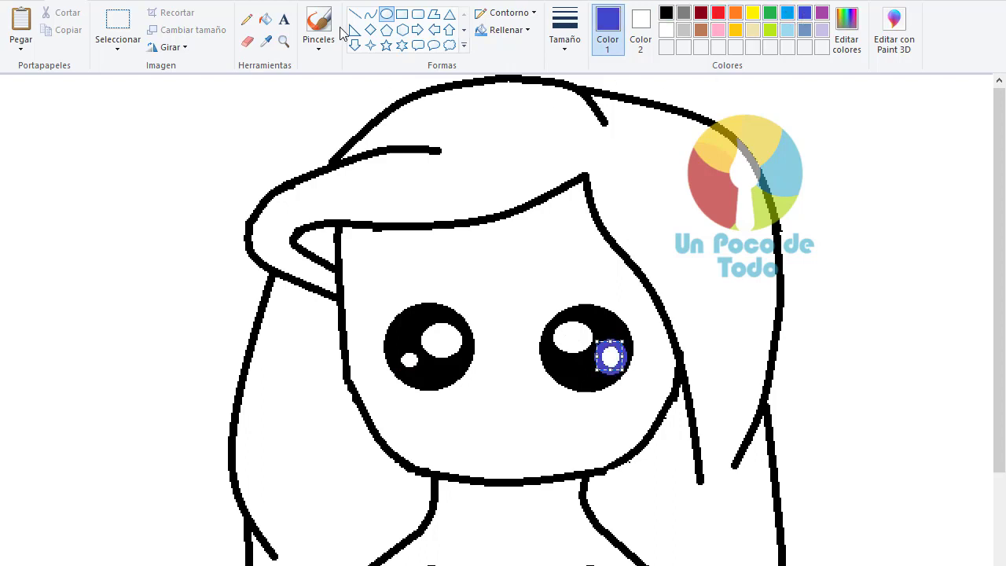
pyautogui.click(371, 13)
pyautogui.moveTo(454, 365)
pyautogui.mouseDown()
pyautogui.moveTo(421, 378)
pyautogui.moveTo(442, 376)
pyautogui.mouseUp()
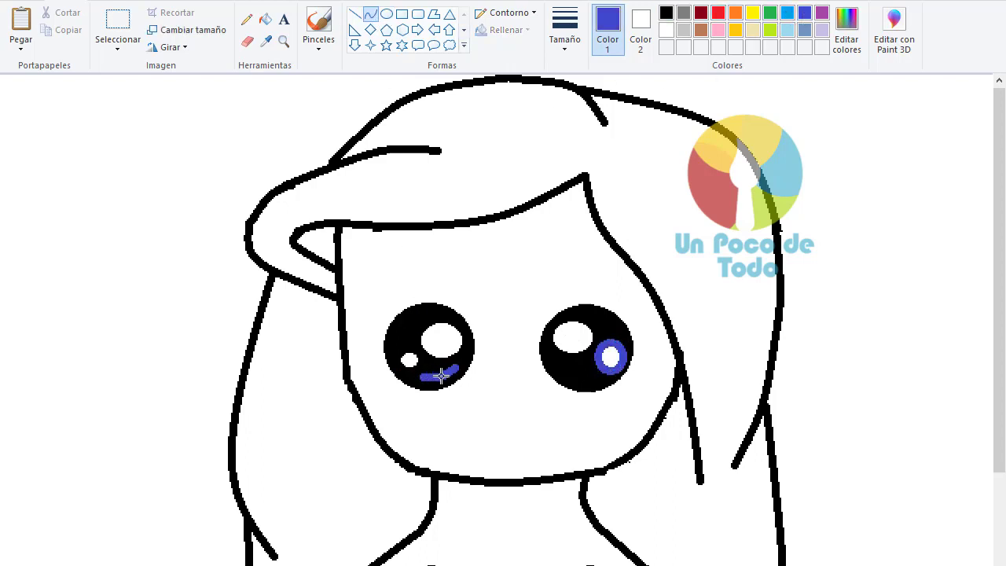
pyautogui.click(442, 376)
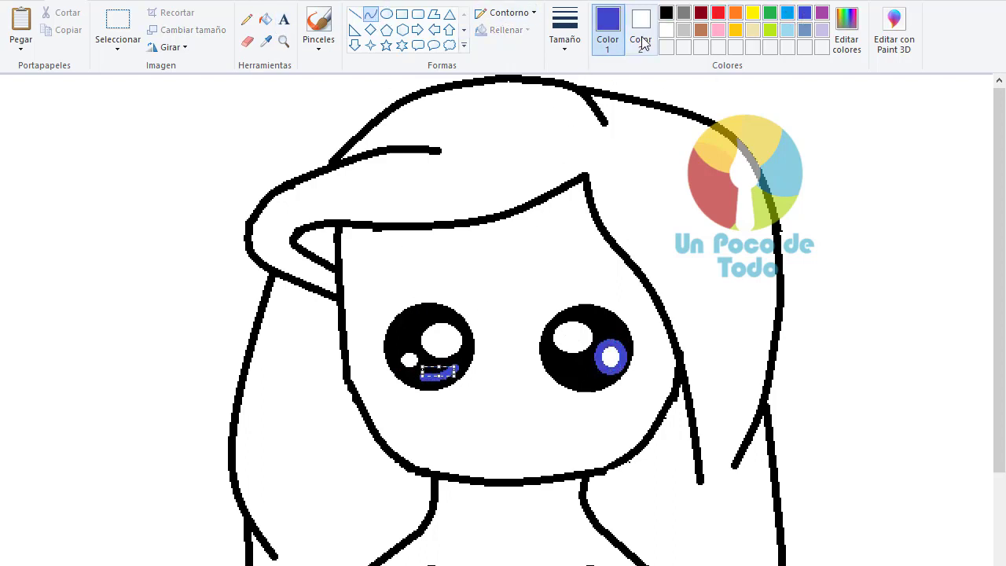
pyautogui.click(557, 359)
# Fill the indigo ring around the right eye's small highlight with black.
pyautogui.click(265, 19)
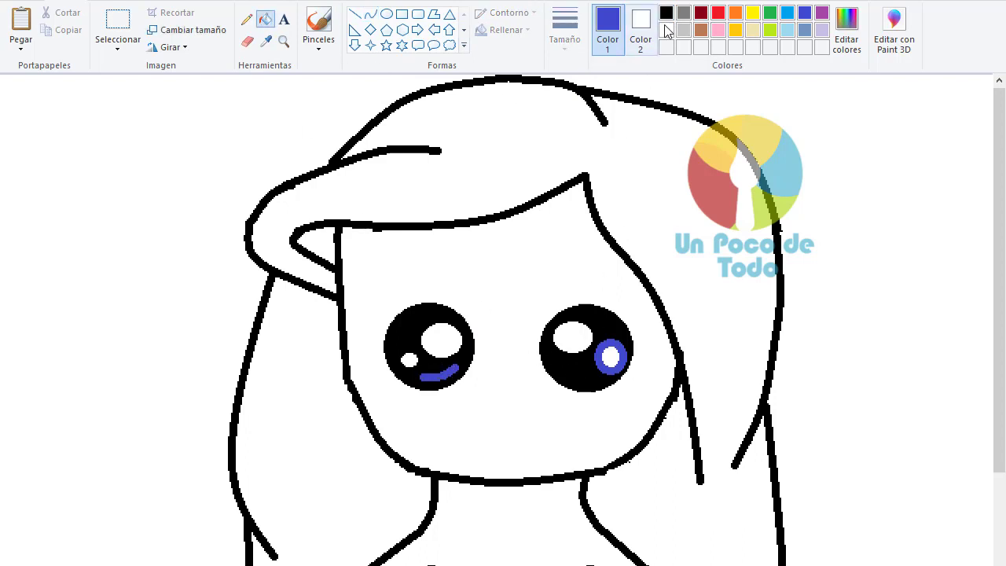
pyautogui.click(666, 30)
pyautogui.click(610, 347)
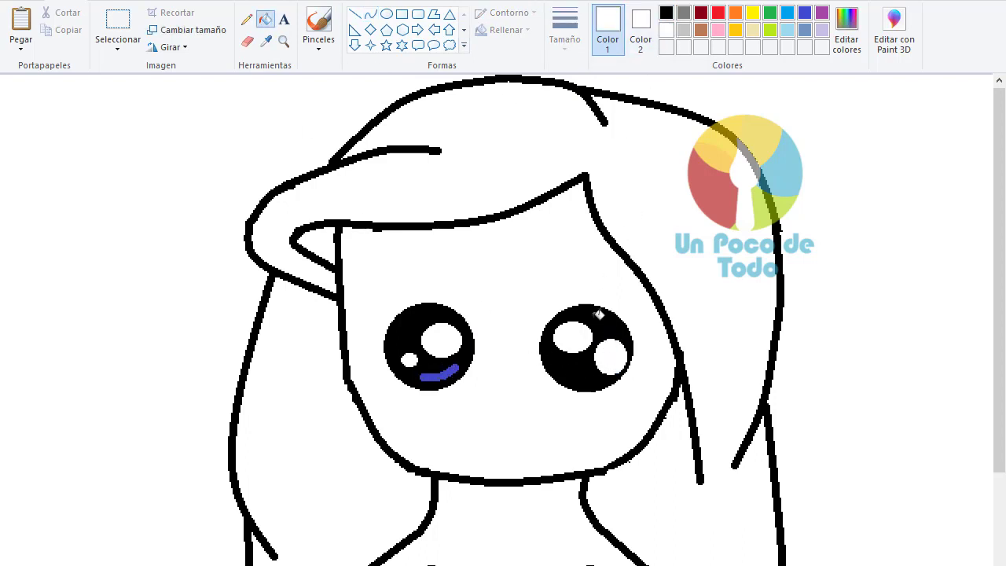
pyautogui.hotkey('ctrl', 'z')
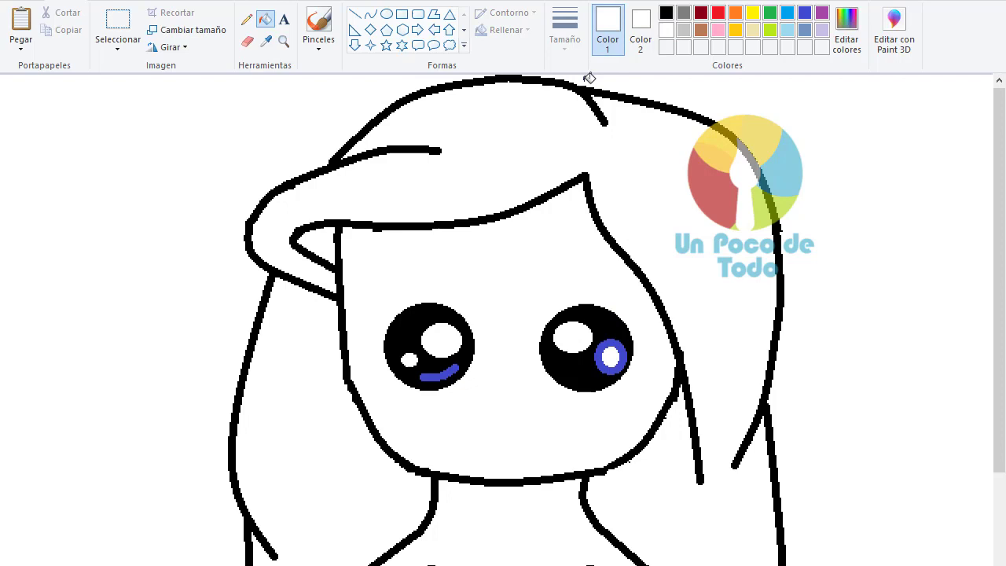
pyautogui.click(666, 13)
pyautogui.click(610, 346)
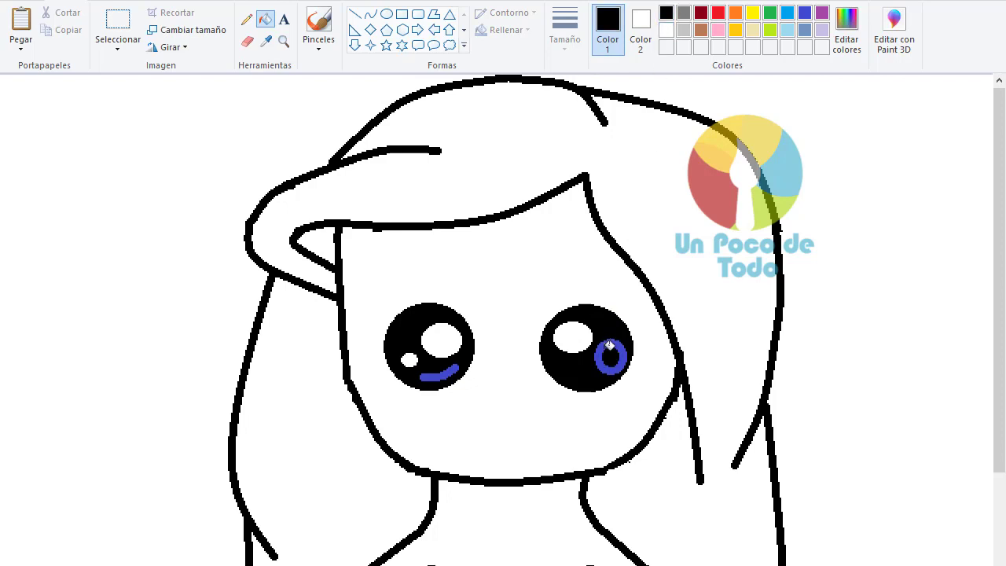
pyautogui.hotkey('ctrl', 'z')
pyautogui.click(603, 347)
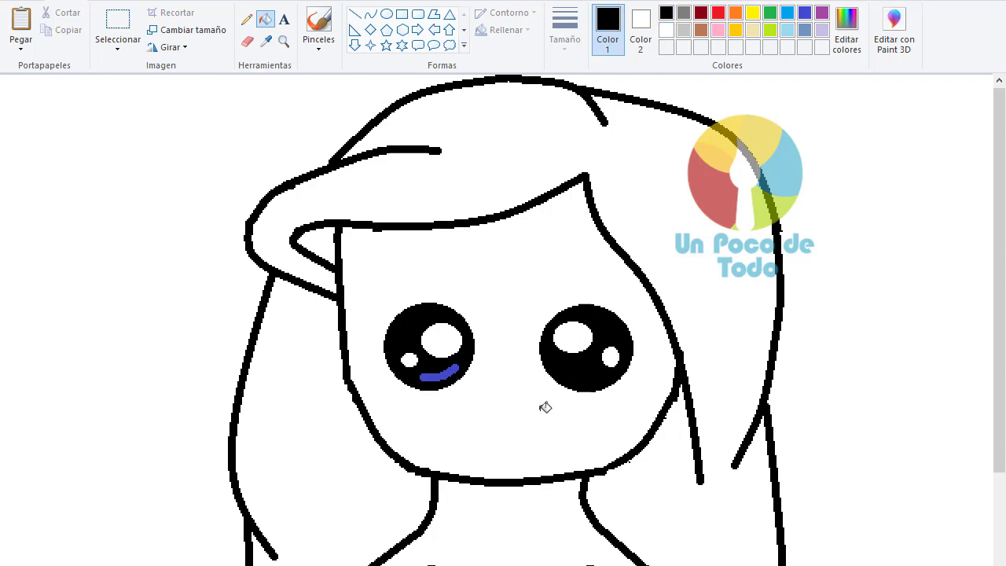
# Draw a short indigo curve along the lower part of the right eye.
pyautogui.click(370, 16)
pyautogui.click(805, 13)
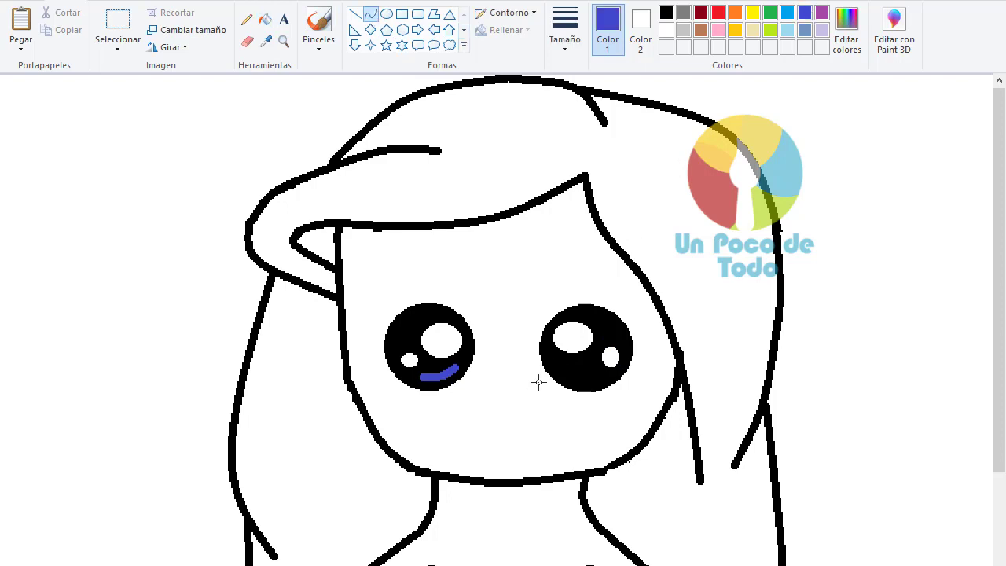
pyautogui.moveTo(560, 362)
pyautogui.mouseDown()
pyautogui.moveTo(601, 382)
pyautogui.moveTo(574, 378)
pyautogui.mouseUp()
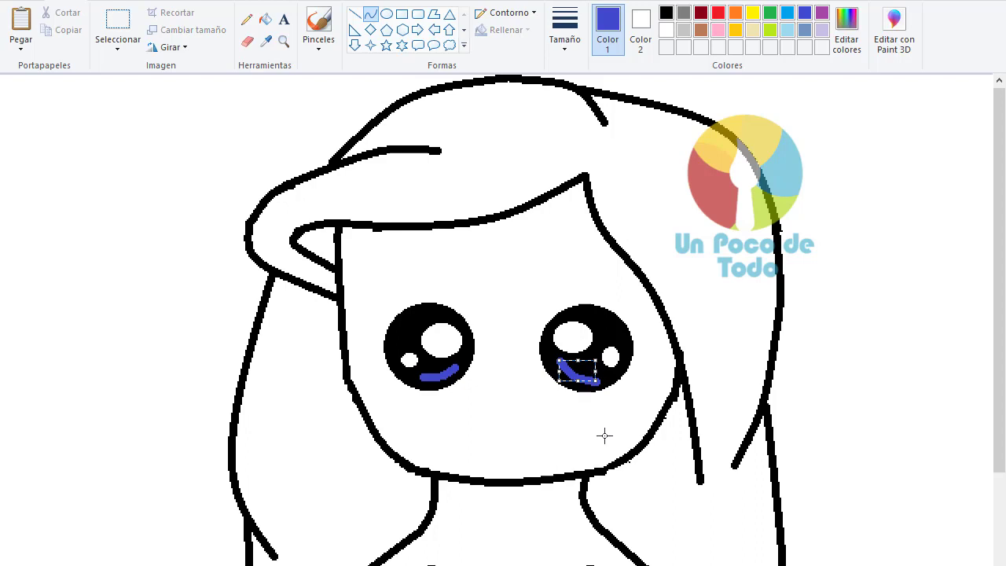
pyautogui.click(494, 424)
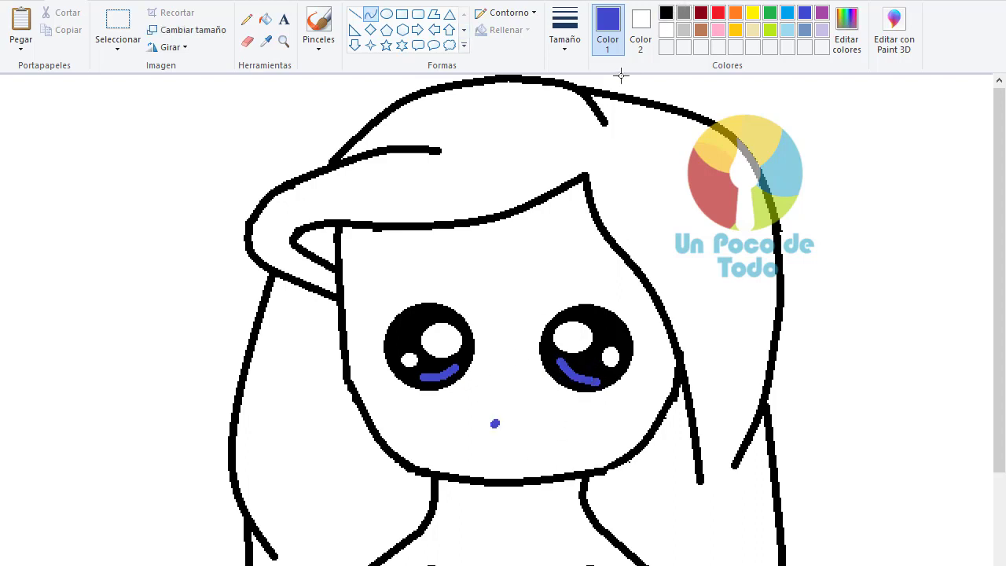
# Undo the stray indigo dot and draw a black V-shaped smile curve centred below the eyes.
pyautogui.hotkey('ctrl', 'z')
pyautogui.click(666, 13)
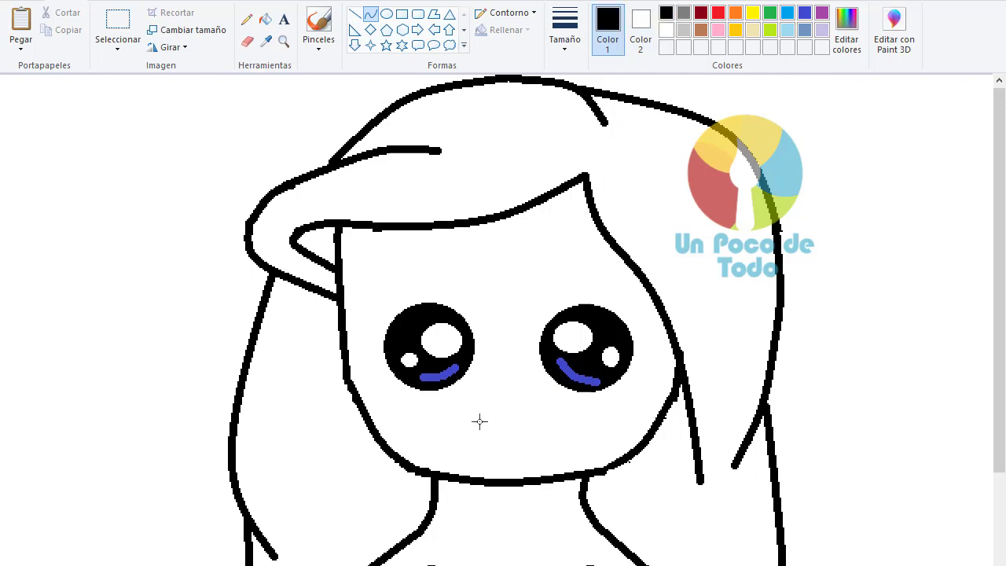
pyautogui.moveTo(475, 400)
pyautogui.mouseDown()
pyautogui.moveTo(541, 405)
pyautogui.moveTo(497, 418)
pyautogui.moveTo(507, 432)
pyautogui.mouseUp()
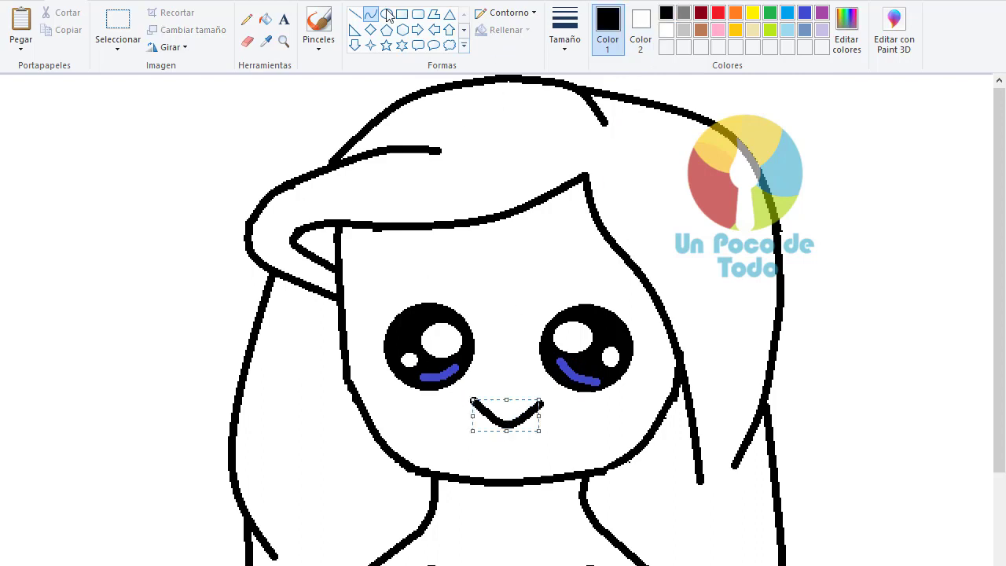
# Draw three short black straight eyelashes at the lower outer edge of each eye.
pyautogui.click(355, 13)
pyautogui.moveTo(393, 372)
pyautogui.mouseDown()
pyautogui.moveTo(380, 386)
pyautogui.moveTo(431, 408)
pyautogui.mouseUp()
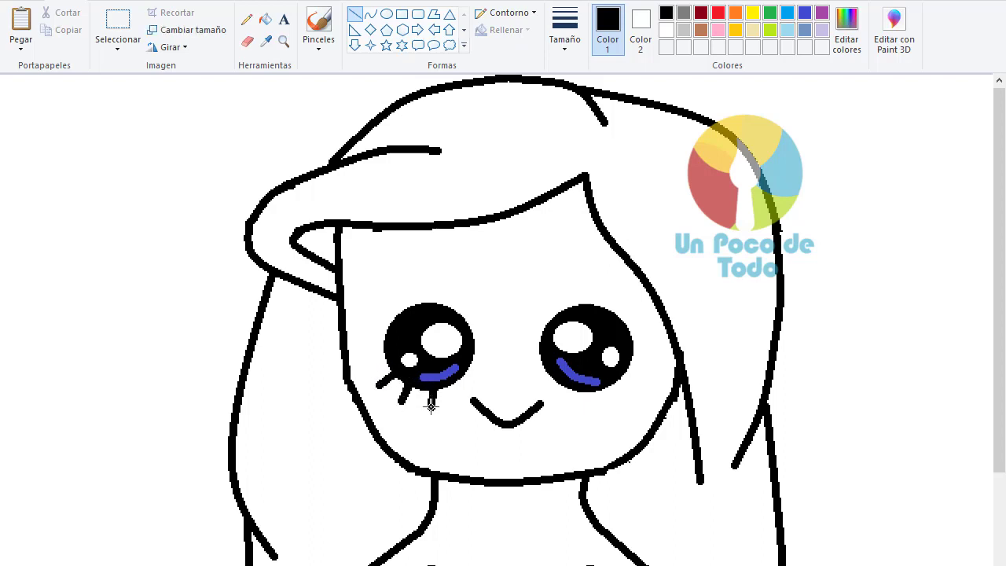
pyautogui.moveTo(601, 383)
pyautogui.mouseDown()
pyautogui.moveTo(607, 405)
pyautogui.moveTo(634, 389)
pyautogui.moveTo(645, 364)
pyautogui.mouseUp()
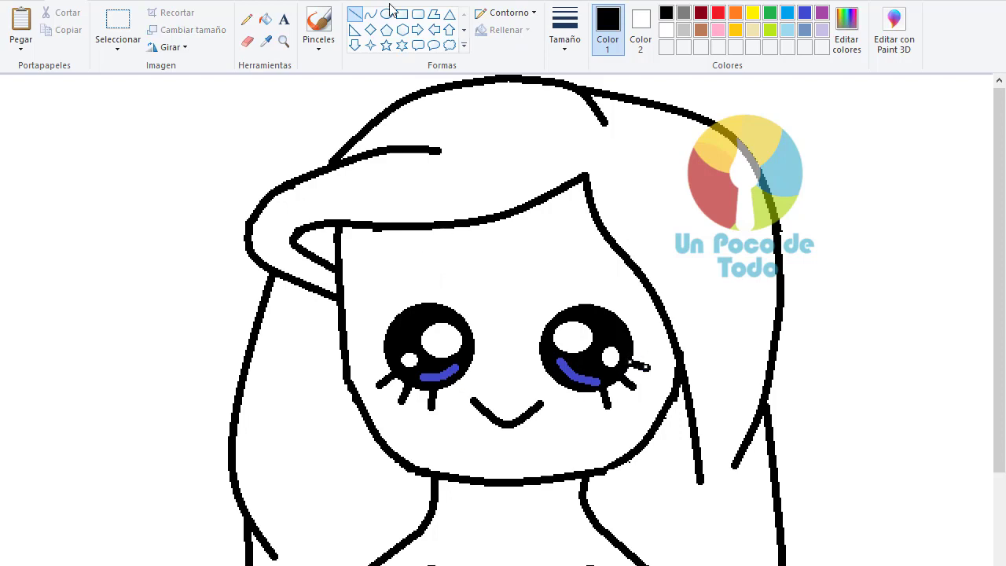
# Draw a short black curved eyebrow above each eye.
pyautogui.click(371, 14)
pyautogui.moveTo(418, 264)
pyautogui.mouseDown()
pyautogui.moveTo(373, 279)
pyautogui.moveTo(393, 262)
pyautogui.mouseUp()
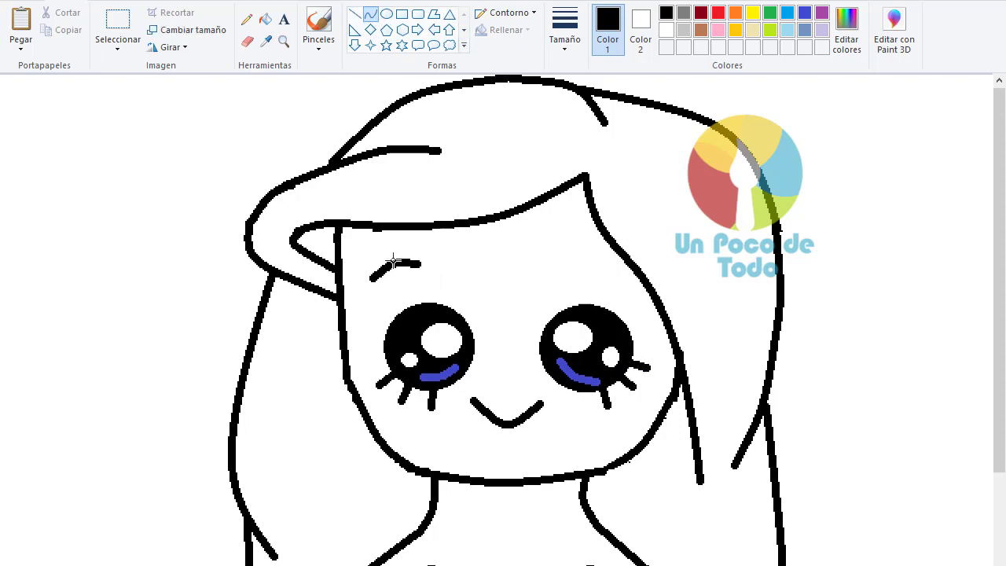
pyautogui.moveTo(568, 257); pyautogui.dragTo(597, 258)
pyautogui.moveTo(601, 269)
pyautogui.mouseDown()
pyautogui.moveTo(574, 251)
pyautogui.moveTo(571, 262)
pyautogui.mouseUp()
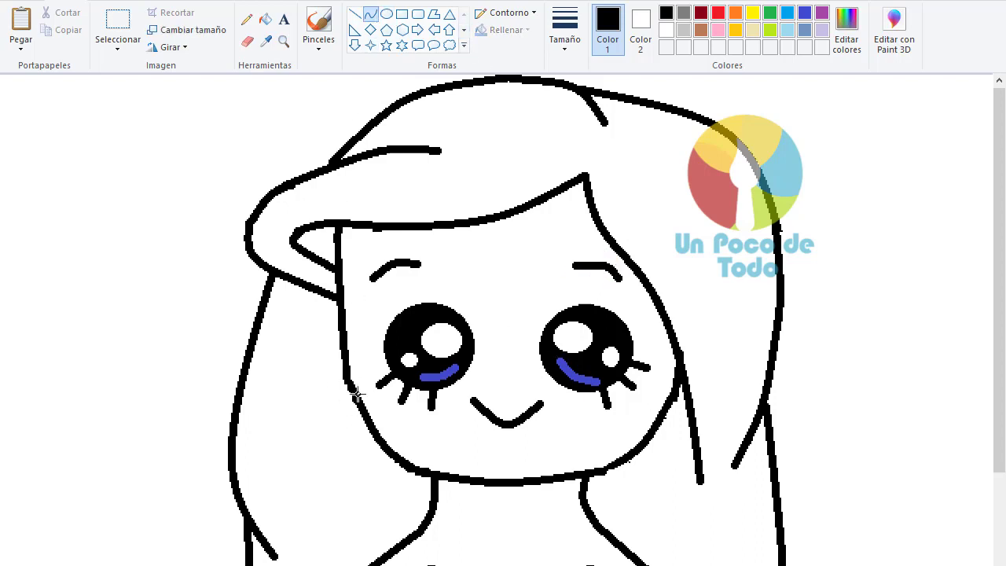
pyautogui.moveTo(353, 391); pyautogui.dragTo(411, 409)
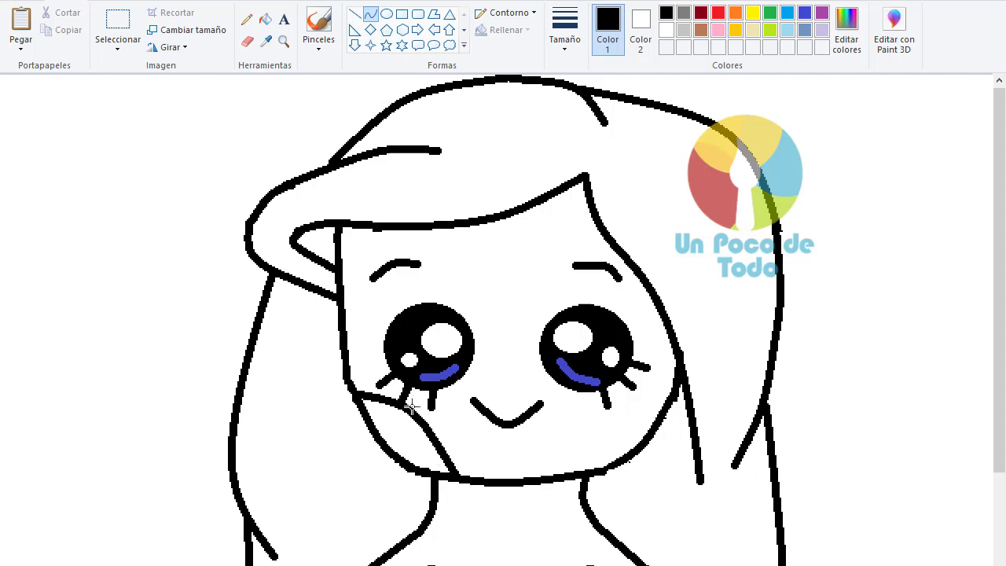
pyautogui.moveTo(451, 473); pyautogui.dragTo(413, 460)
pyautogui.moveTo(414, 391); pyautogui.dragTo(432, 386)
pyautogui.hotkey('ctrl', 'z')
# Draw an unfilled circle with a thick solid black outline over the jawline on each side of the face for the cheeks.
pyautogui.click(386, 14)
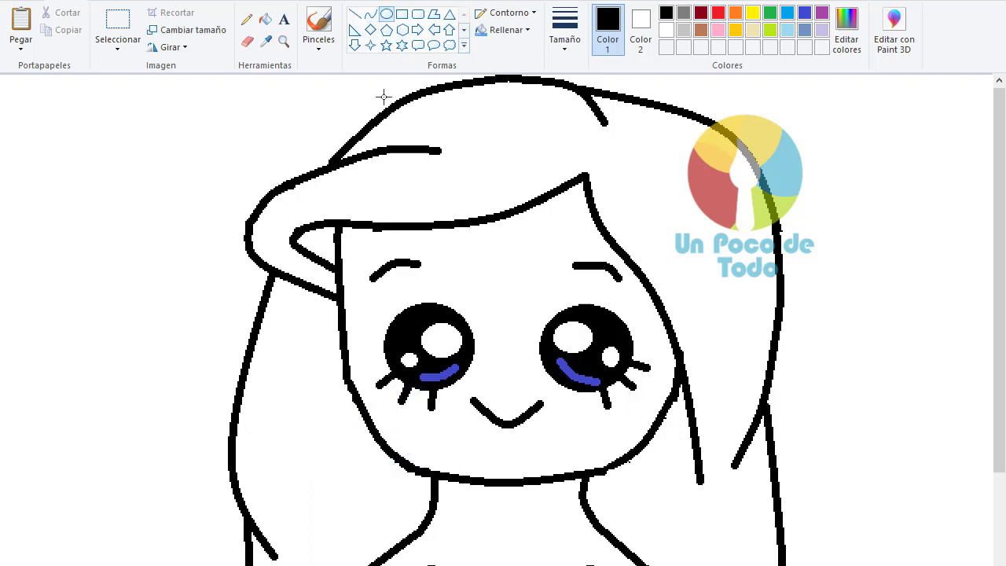
pyautogui.moveTo(325, 404)
pyautogui.mouseDown()
pyautogui.moveTo(353, 470)
pyautogui.moveTo(433, 507)
pyautogui.mouseUp()
pyautogui.click(566, 32)
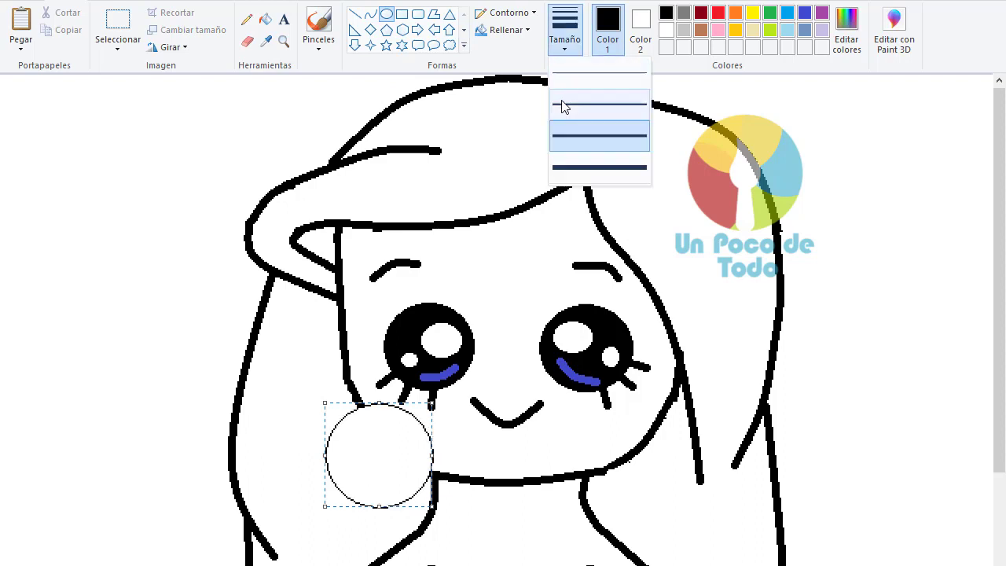
pyautogui.click(507, 30)
pyautogui.click(522, 47)
pyautogui.moveTo(403, 449); pyautogui.dragTo(397, 448)
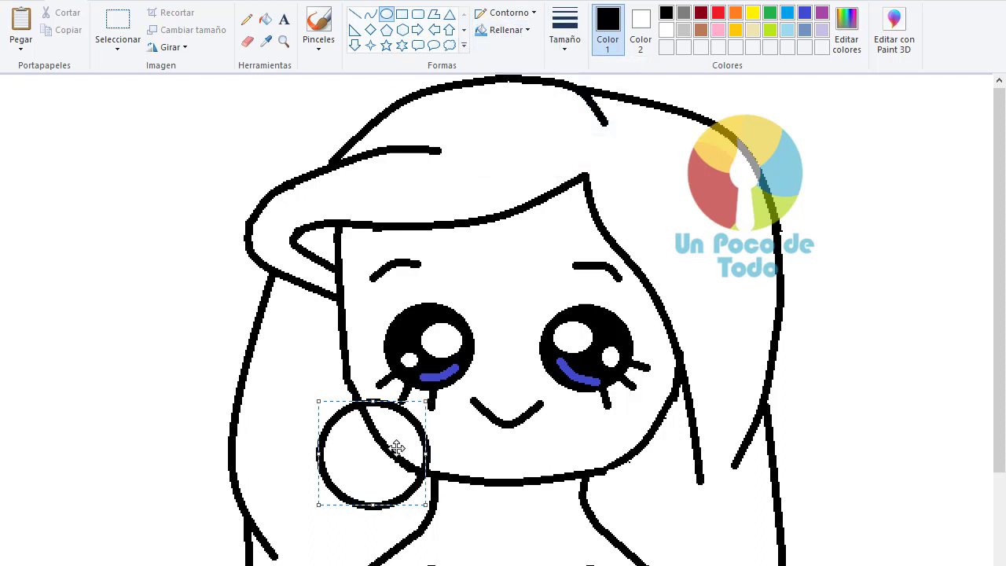
pyautogui.moveTo(580, 422)
pyautogui.mouseDown()
pyautogui.moveTo(605, 464)
pyautogui.moveTo(676, 517)
pyautogui.mouseUp()
pyautogui.moveTo(627, 480); pyautogui.dragTo(640, 465)
# Erase the parts of both cheek circles that lie outside the face outline.
pyautogui.click(247, 41)
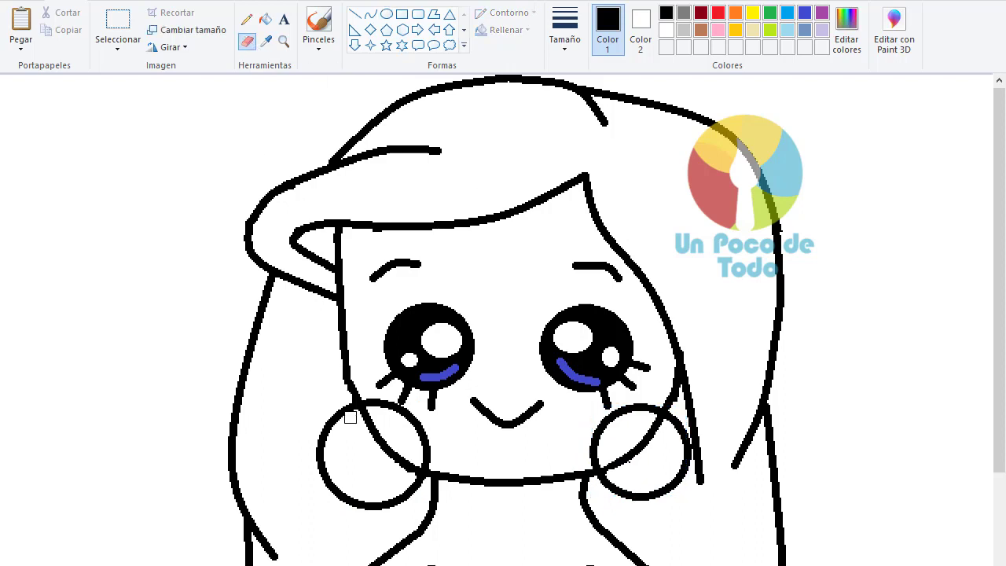
pyautogui.moveTo(345, 413)
pyautogui.mouseDown()
pyautogui.moveTo(327, 447)
pyautogui.moveTo(322, 438)
pyautogui.moveTo(329, 478)
pyautogui.moveTo(353, 501)
pyautogui.moveTo(384, 508)
pyautogui.moveTo(417, 493)
pyautogui.mouseUp()
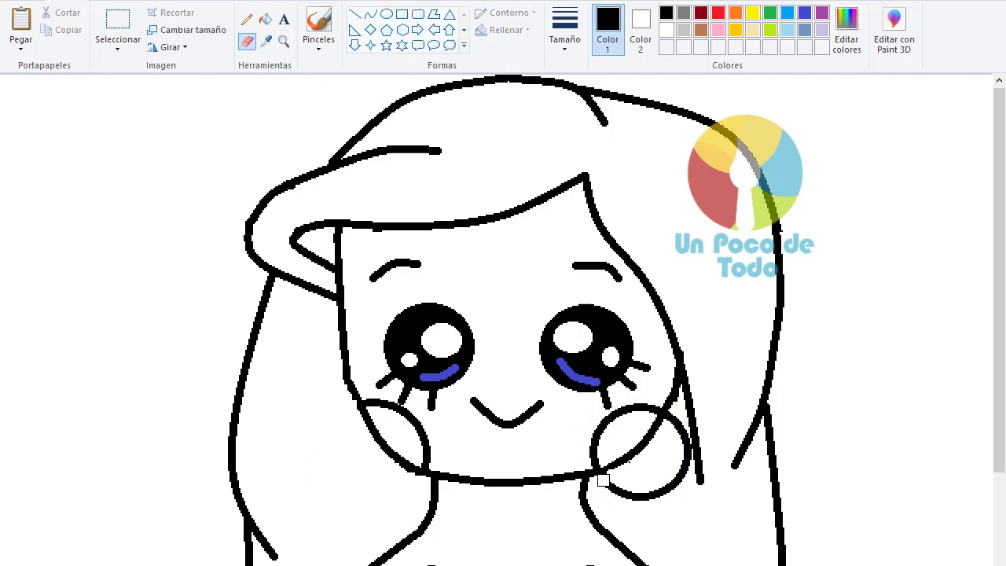
pyautogui.moveTo(603, 480)
pyautogui.mouseDown()
pyautogui.moveTo(647, 493)
pyautogui.moveTo(635, 501)
pyautogui.moveTo(683, 456)
pyautogui.mouseUp()
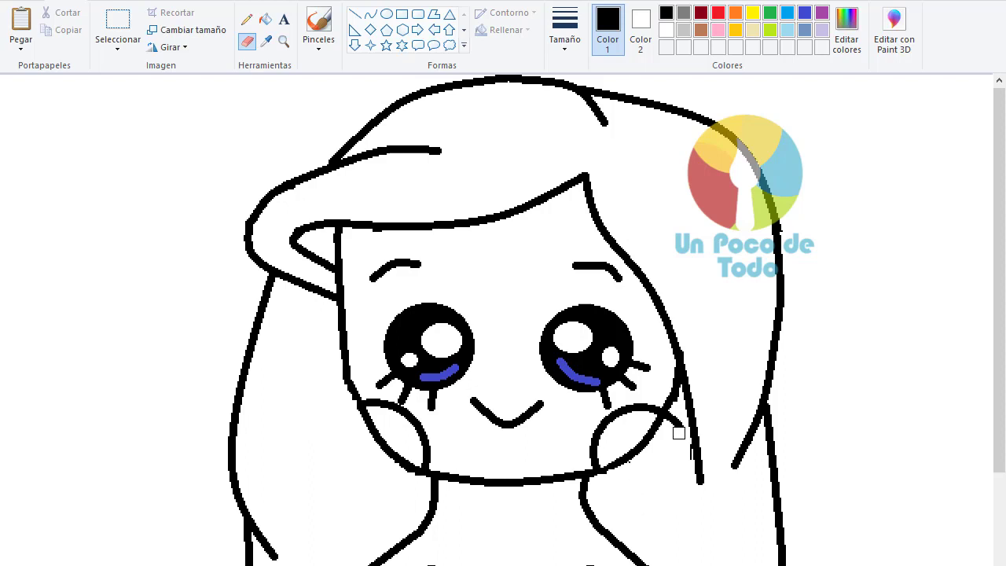
# Create a light peach colour (RGB 255, 217, 191) from orange and fill the face, neck, torso and arms with it.
pyautogui.click(265, 19)
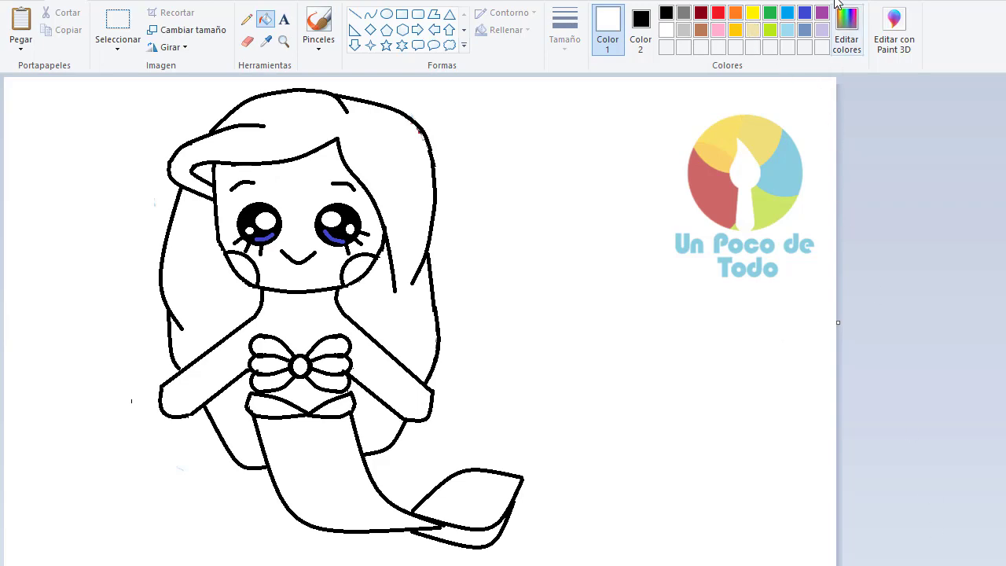
pyautogui.click(736, 13)
pyautogui.click(846, 46)
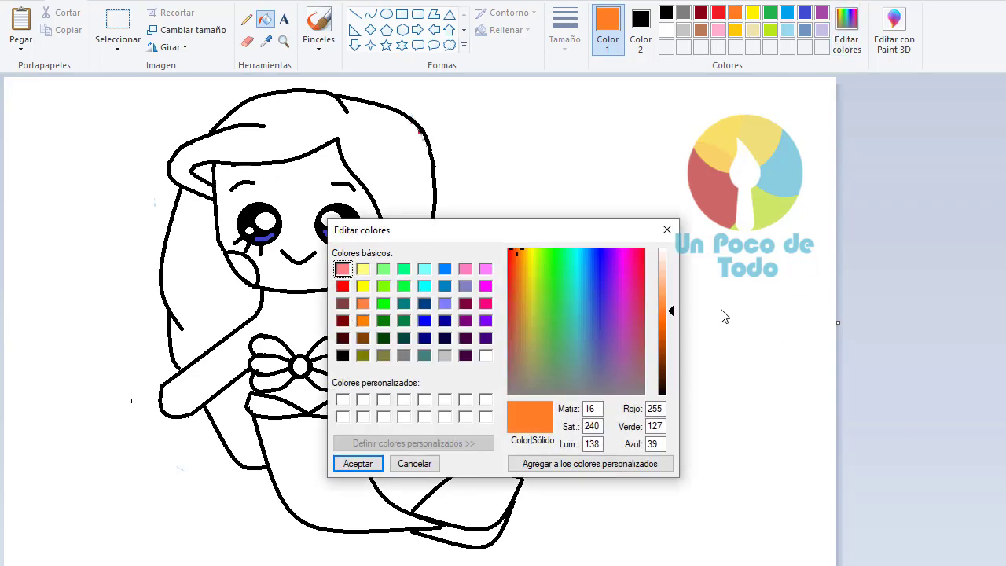
pyautogui.moveTo(673, 316); pyautogui.dragTo(671, 271)
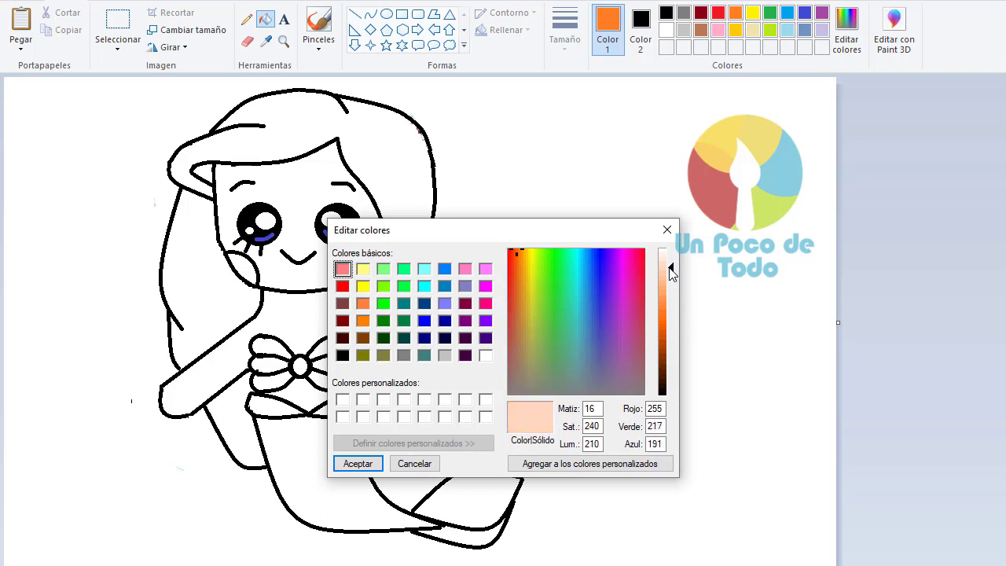
pyautogui.click(346, 464)
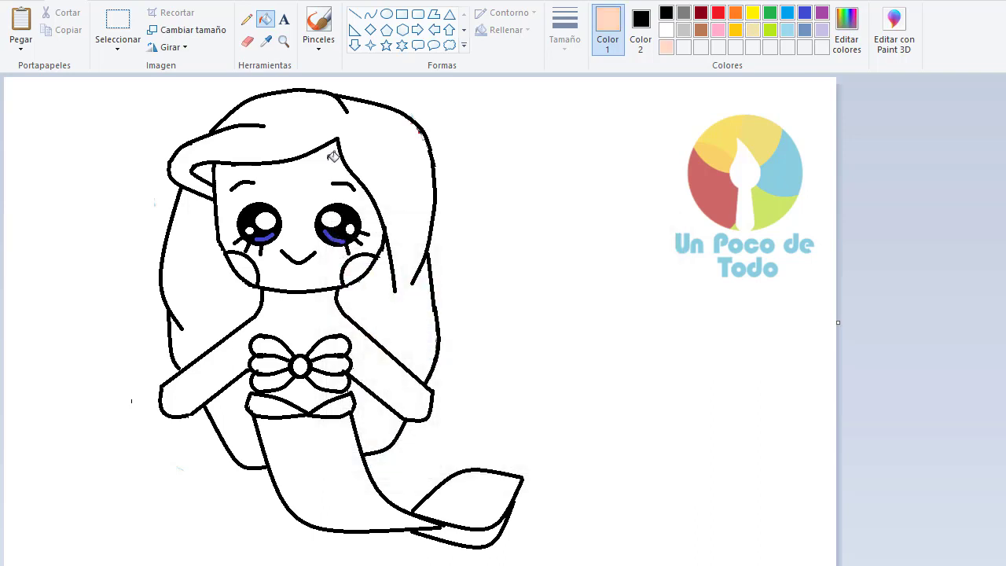
pyautogui.click(307, 214)
pyautogui.click(302, 328)
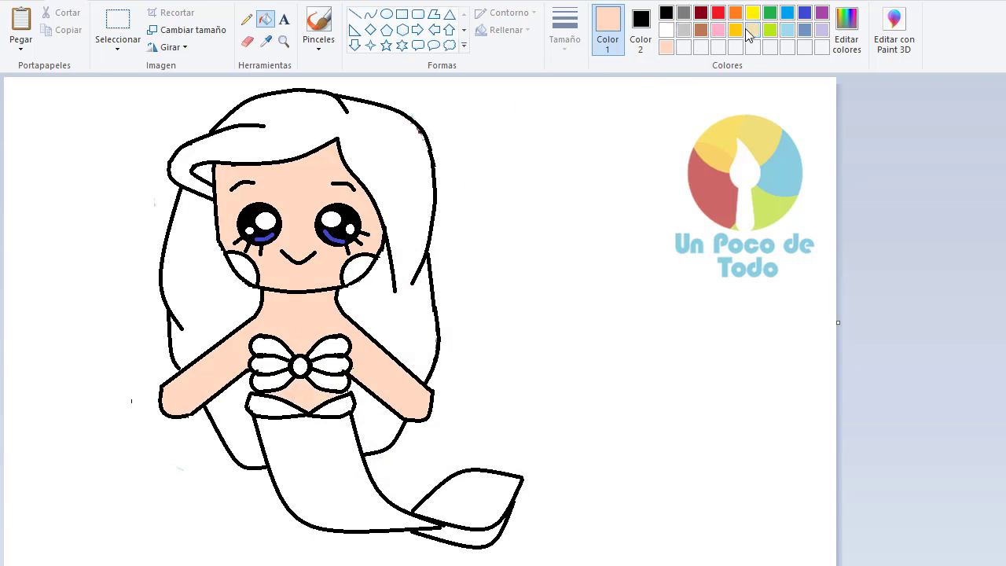
# Fill both cheeks with light pink.
pyautogui.click(718, 30)
pyautogui.click(360, 268)
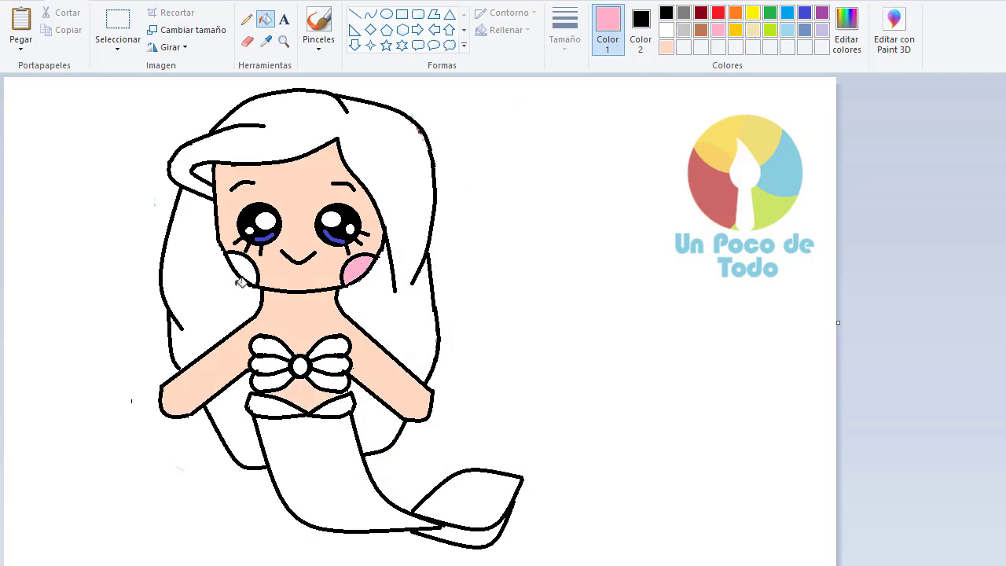
pyautogui.click(247, 266)
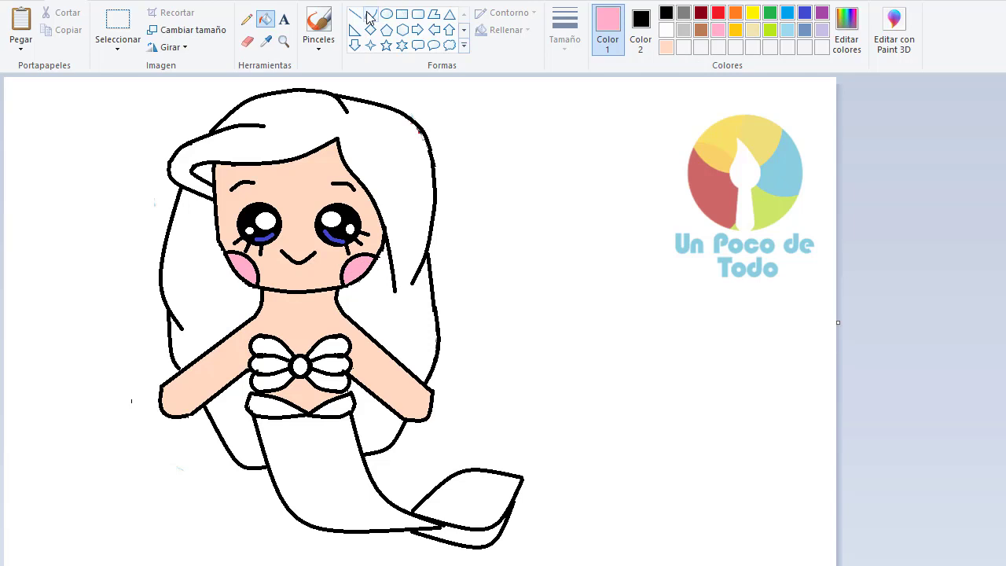
# Select the whole mermaid and scale it down slightly to leave free space above the head.
pyautogui.click(449, 14)
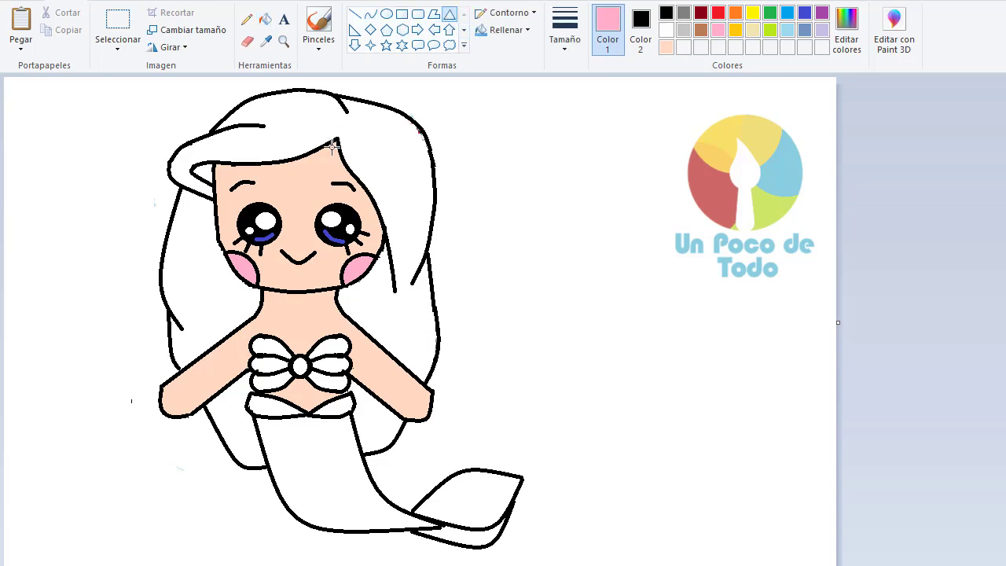
pyautogui.click(118, 23)
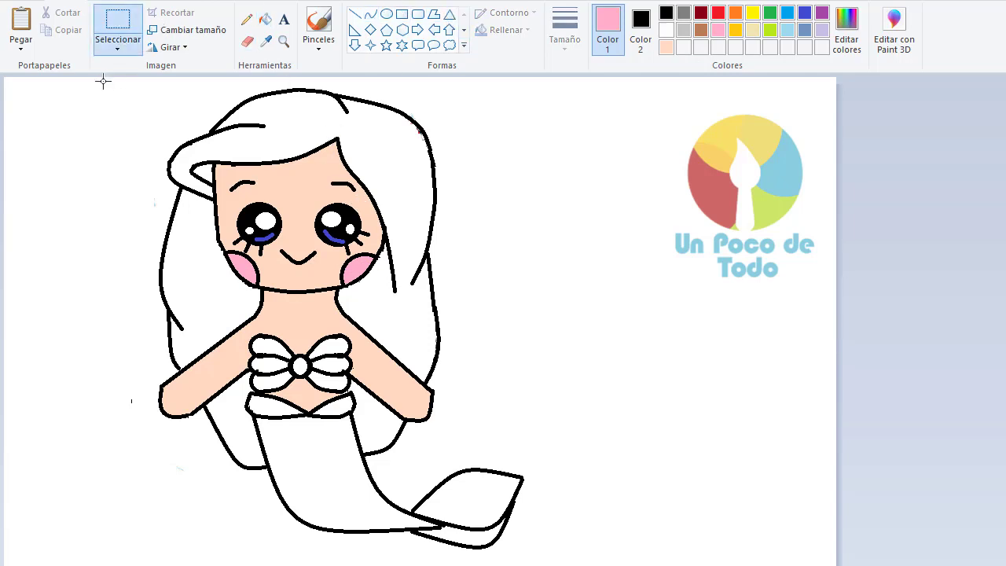
pyautogui.moveTo(528, 563); pyautogui.dragTo(529, 563)
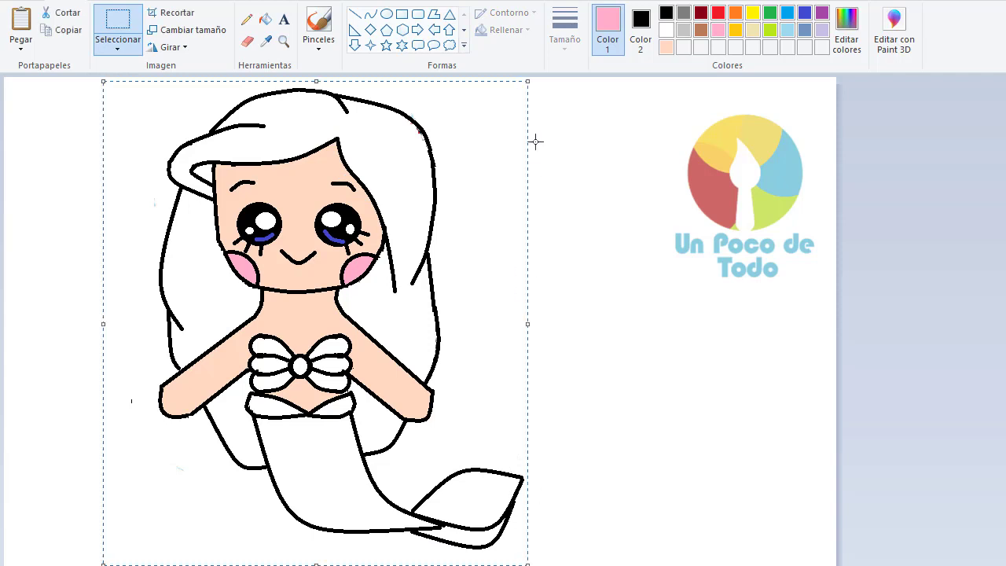
pyautogui.moveTo(527, 81); pyautogui.dragTo(483, 133)
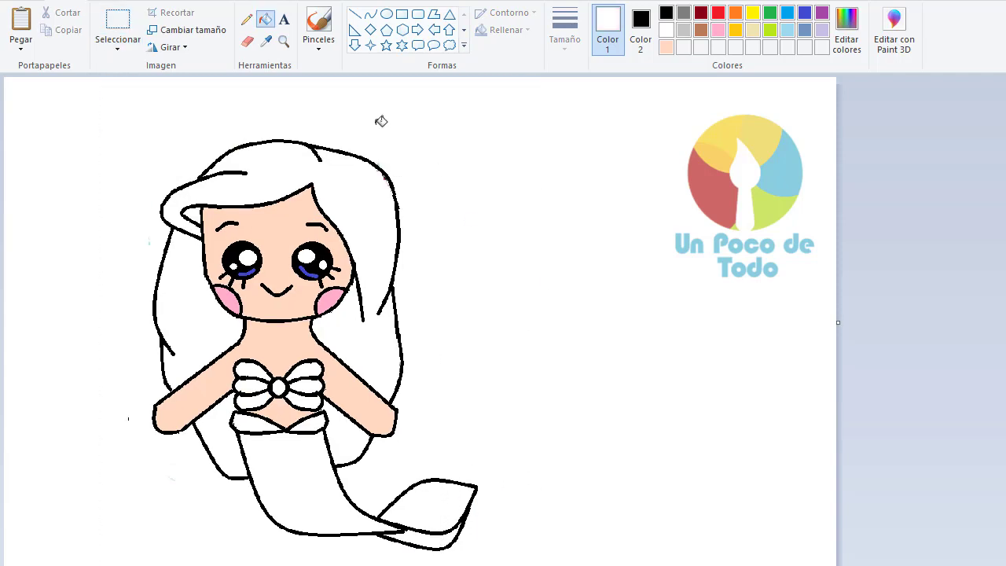
# Draw a tall narrow black triangle on top of the head as a unicorn horn.
pyautogui.click(449, 14)
pyautogui.moveTo(290, 97); pyautogui.dragTo(279, 154)
pyautogui.click(667, 13)
# Draw two roughly parallel black curves across the hair behind the fringe as a headband, closed at its left end.
pyautogui.click(370, 14)
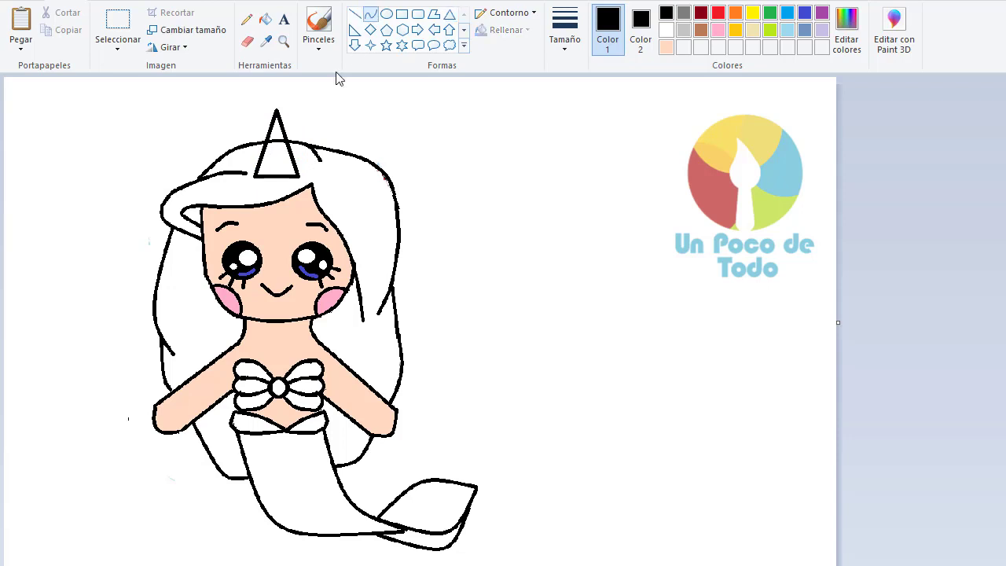
pyautogui.moveTo(287, 176); pyautogui.dragTo(311, 164)
pyautogui.click(315, 162)
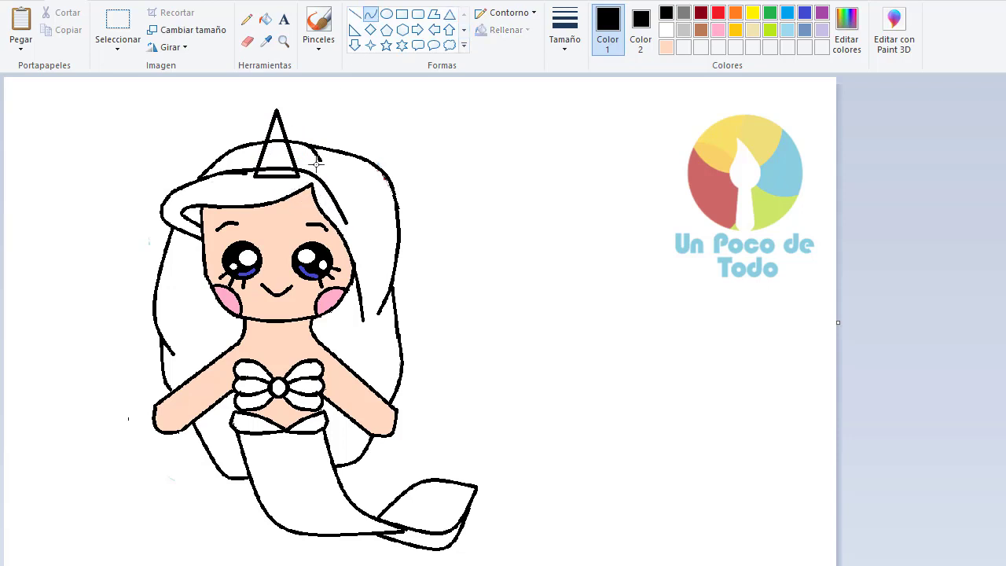
pyautogui.click(430, 162)
pyautogui.moveTo(227, 161); pyautogui.dragTo(315, 153)
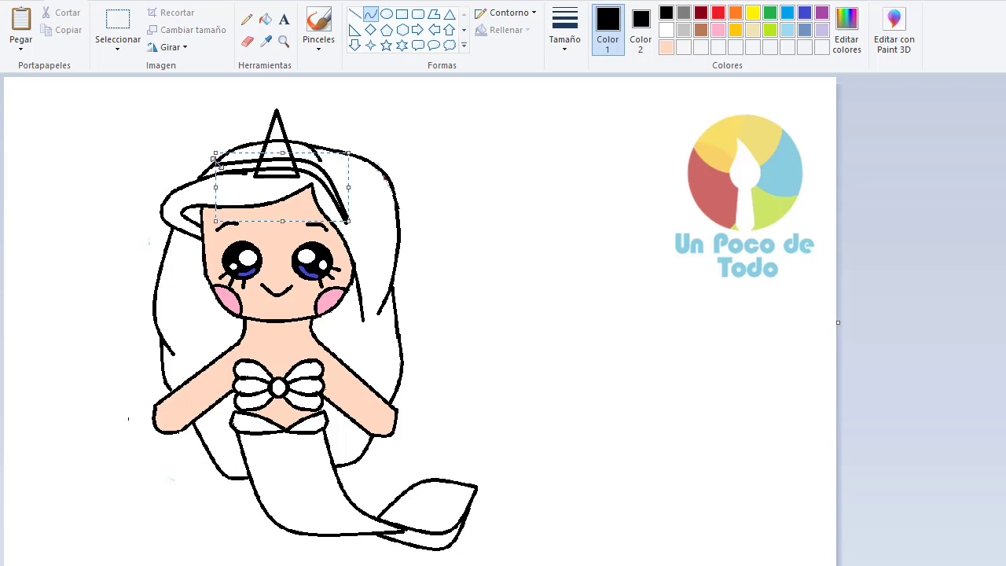
pyautogui.moveTo(217, 163); pyautogui.dragTo(222, 148)
pyautogui.click(391, 148)
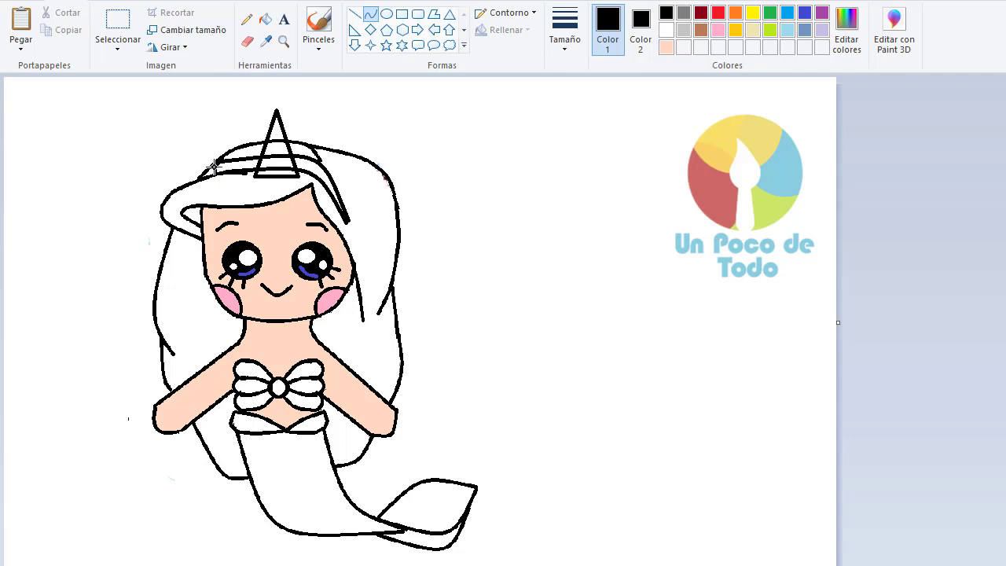
# Set both colours to white and erase the horn's base and the headband lines crossing beneath it.
pyautogui.click(248, 41)
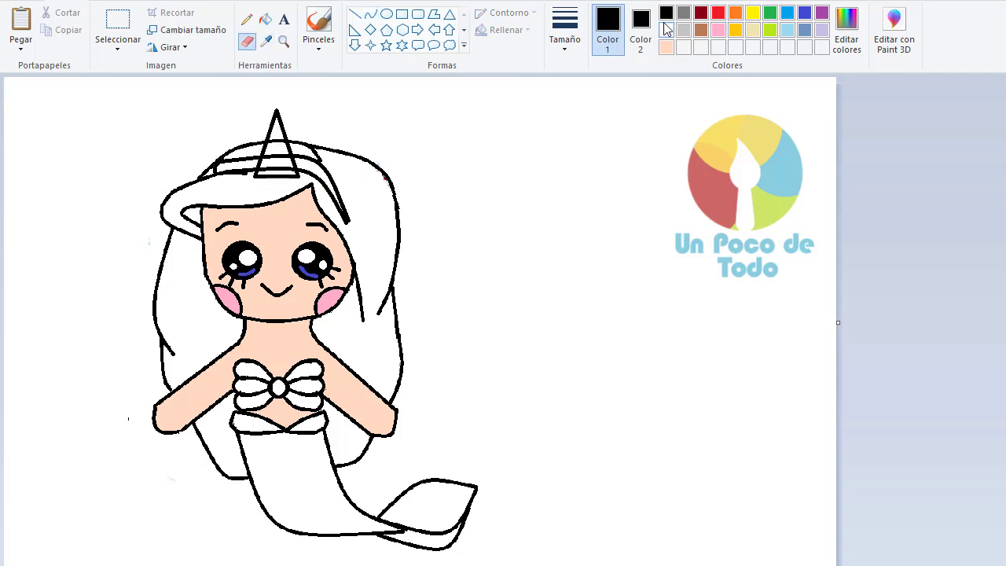
pyautogui.click(666, 29)
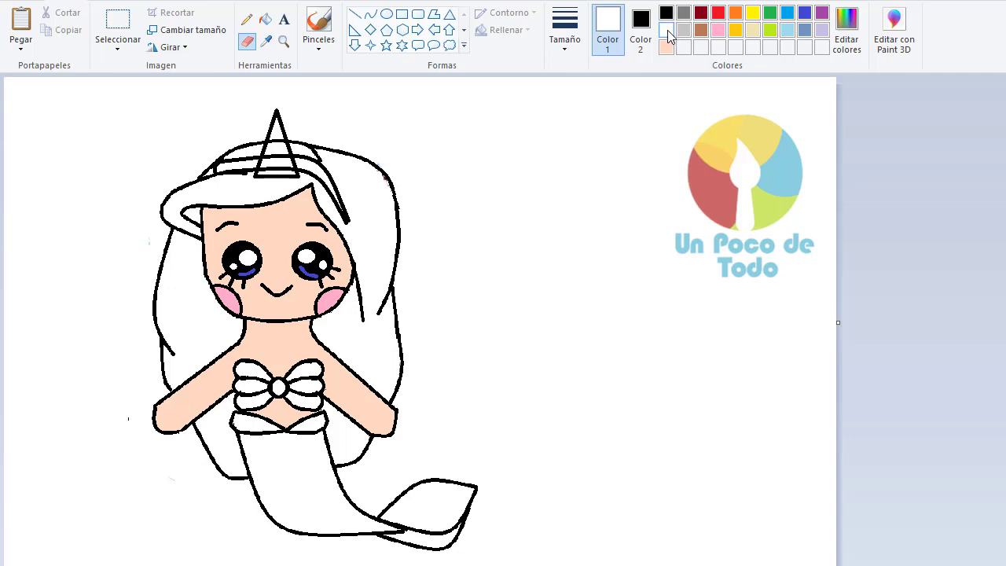
pyautogui.click(641, 22)
pyautogui.click(668, 31)
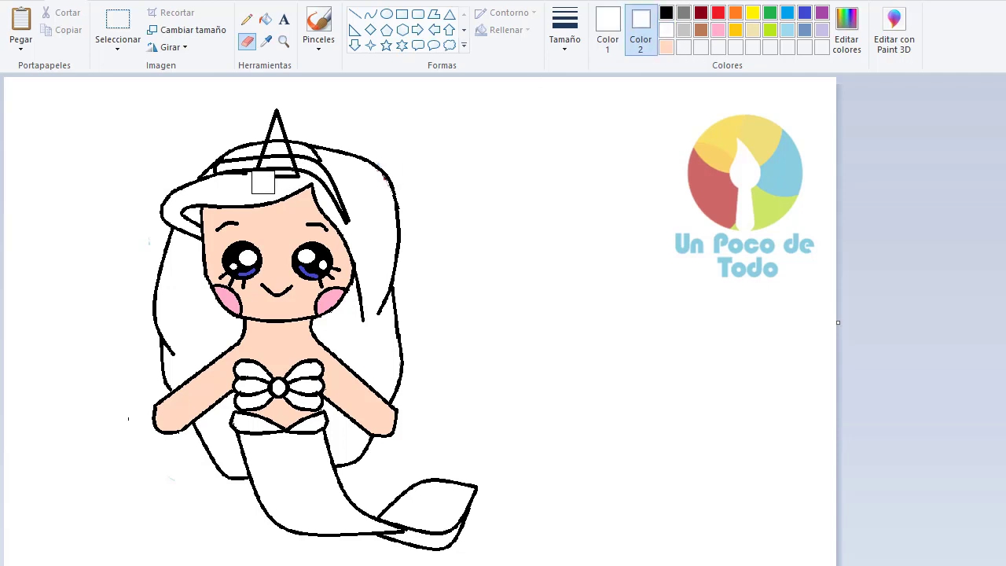
pyautogui.click(284, 41)
pyautogui.click(277, 239)
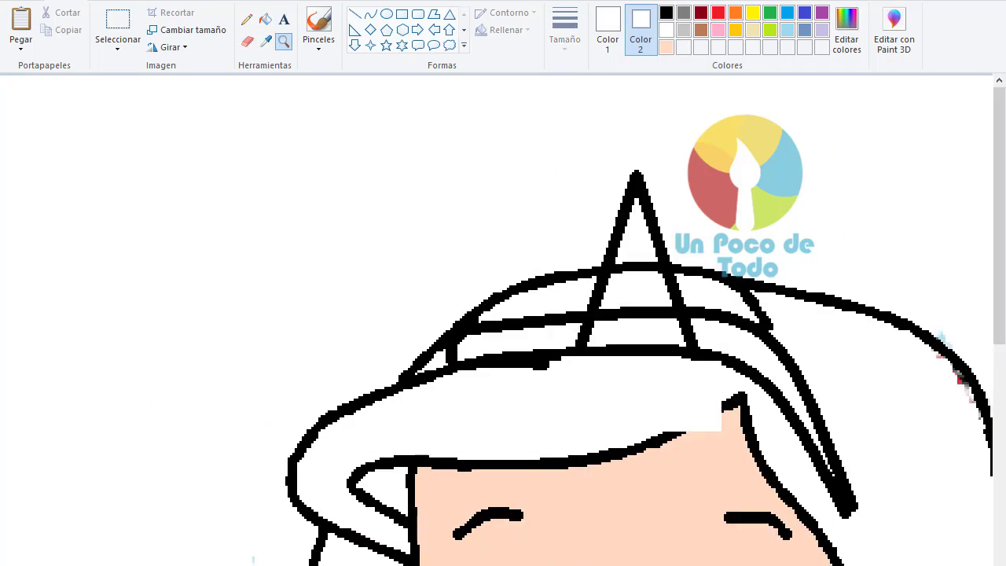
pyautogui.hscroll(4, 497, 321)
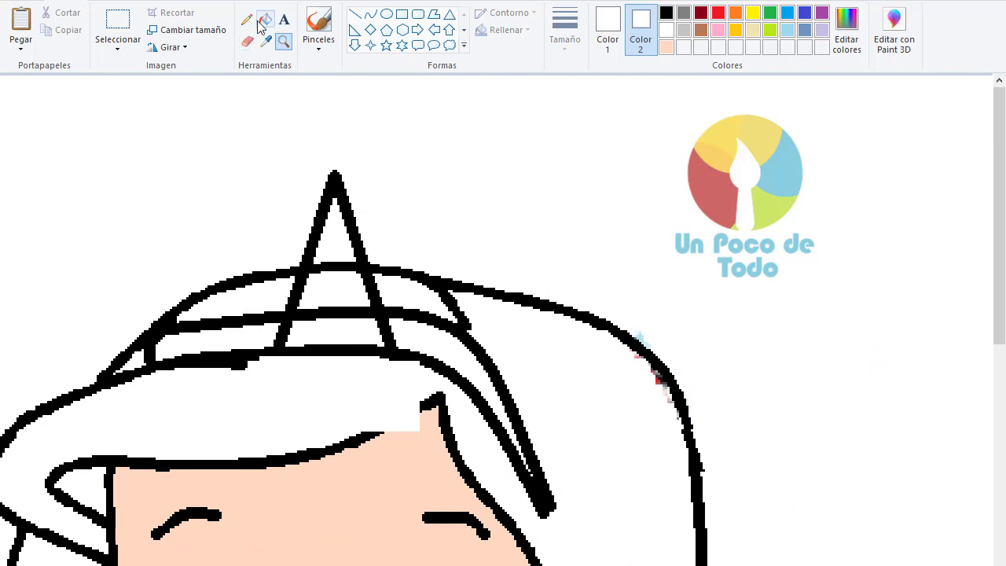
pyautogui.click(247, 41)
pyautogui.moveTo(275, 318)
pyautogui.mouseDown()
pyautogui.moveTo(281, 346)
pyautogui.moveTo(391, 340)
pyautogui.mouseUp()
# Draw a small circle below the horn's left base, with Color 1 set to black and Color 2 to white.
pyautogui.click(387, 14)
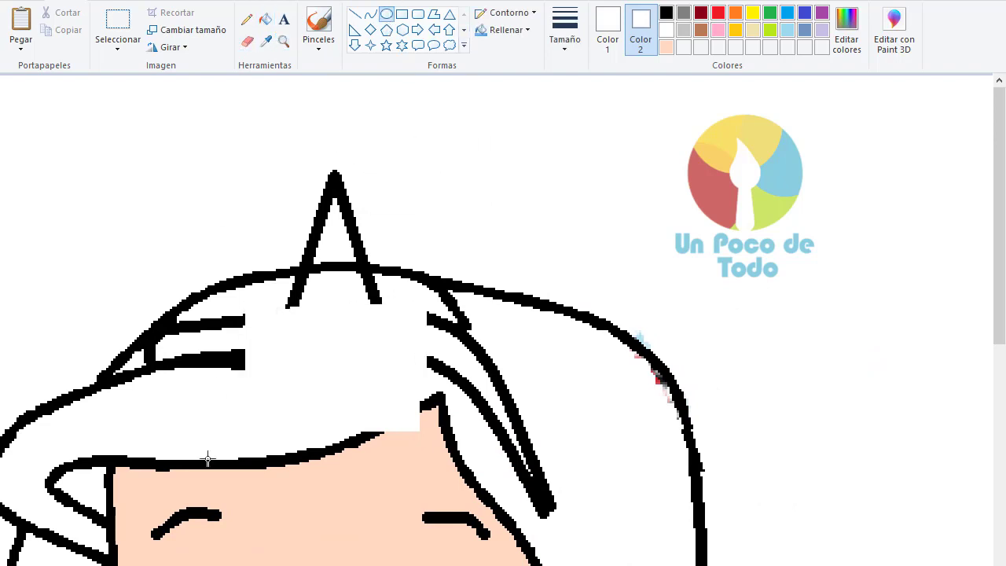
pyautogui.click(666, 13)
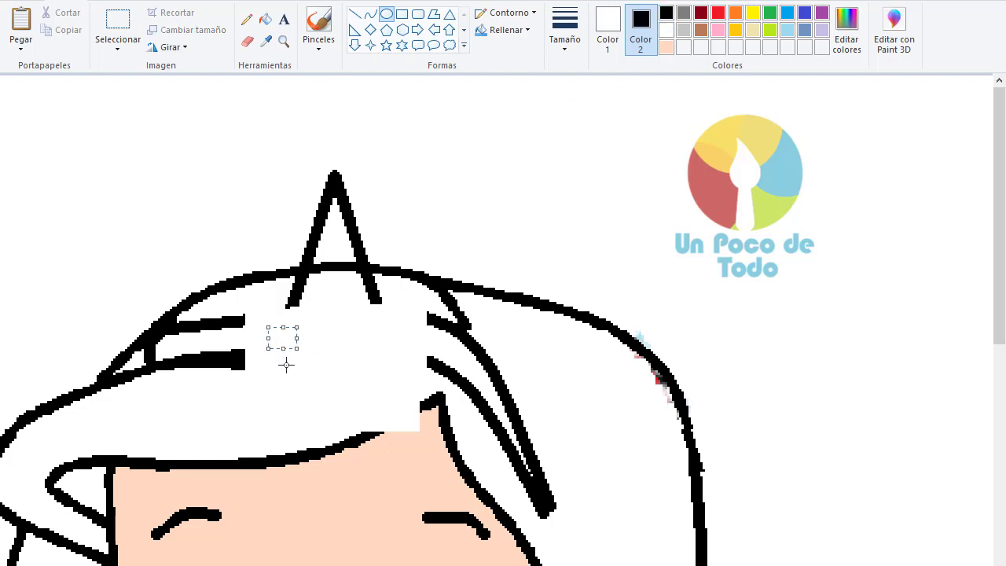
pyautogui.click(608, 31)
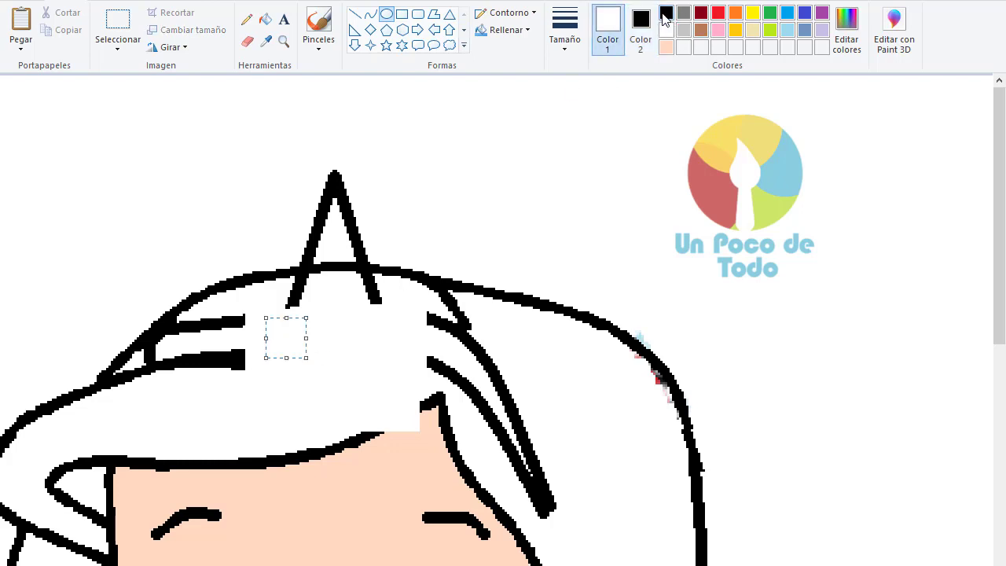
pyautogui.click(666, 12)
pyautogui.click(640, 32)
pyautogui.click(666, 30)
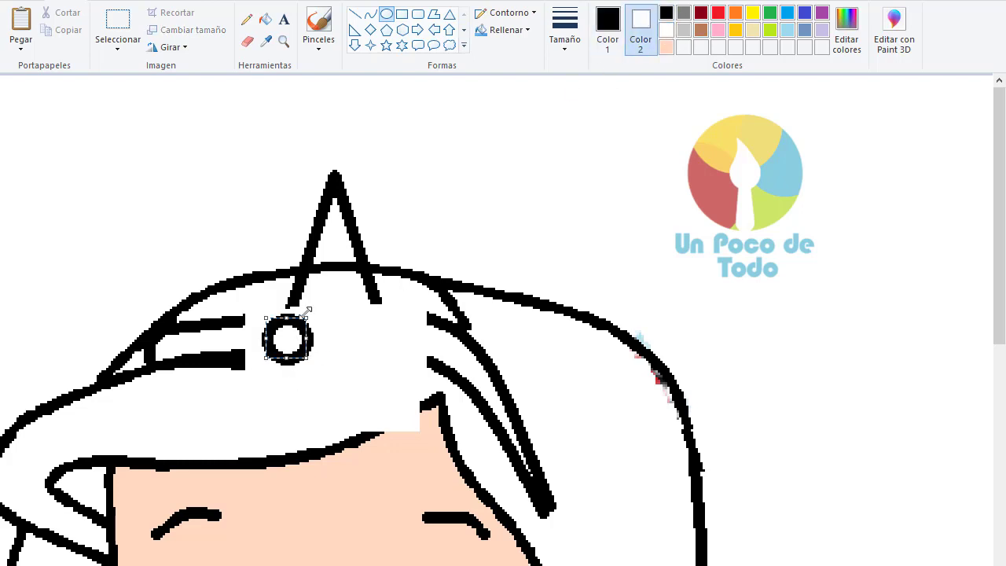
pyautogui.moveTo(306, 311); pyautogui.dragTo(310, 316)
pyautogui.click(364, 281)
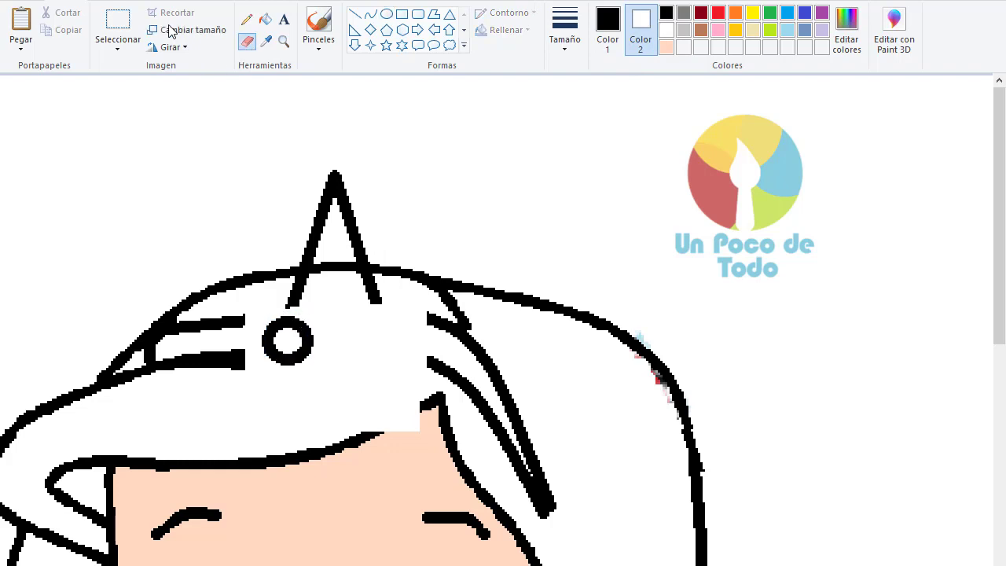
# Copy the small circle and place the duplicate diagonally above its left side as a petal, using transparent selection.
pyautogui.click(118, 23)
pyautogui.moveTo(316, 372); pyautogui.dragTo(315, 366)
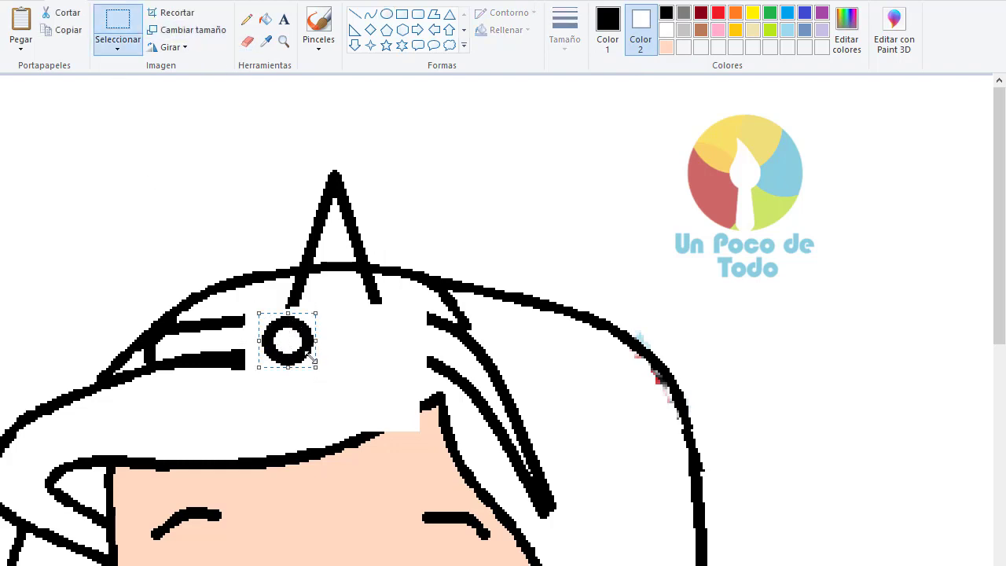
pyautogui.hotkey('ctrl', 'c')
pyautogui.hotkey('ctrl', 'v')
pyautogui.moveTo(30, 103); pyautogui.dragTo(263, 301)
pyautogui.click(117, 49)
pyautogui.click(158, 193)
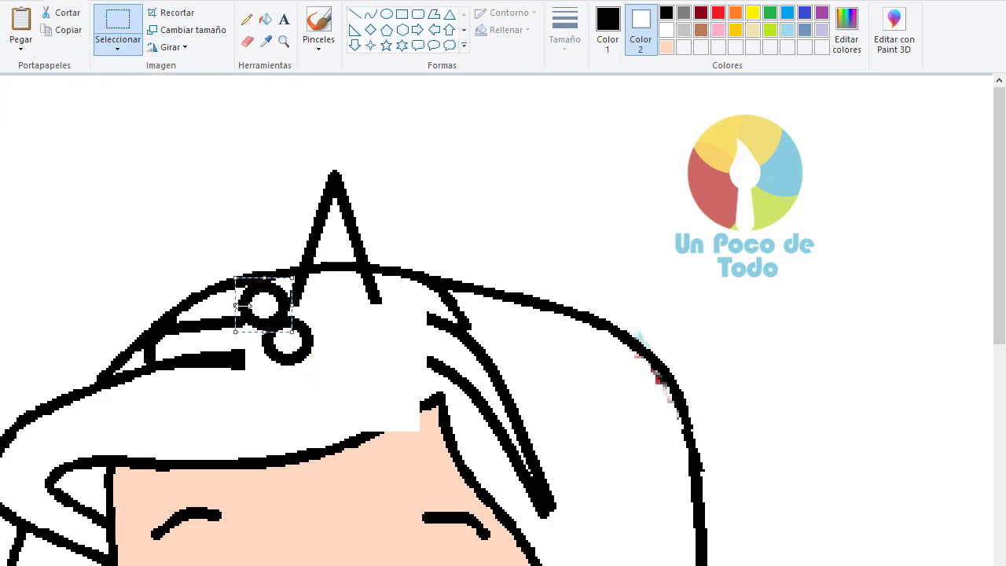
# Reduce the eraser size and trim the headband line ends beside the small circles.
pyautogui.click(247, 41)
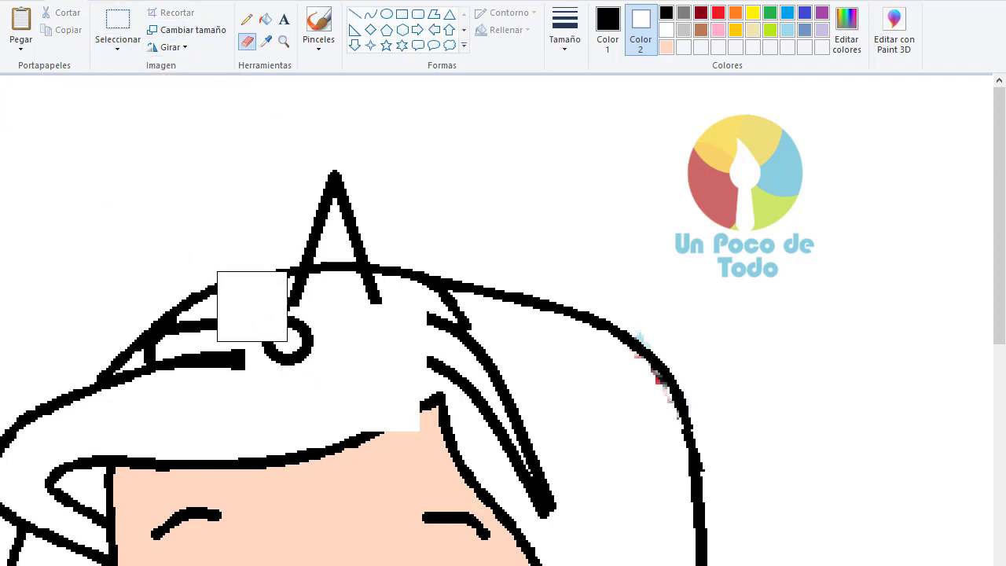
pyautogui.hotkey('ctrl', '-')
pyautogui.hotkey('ctrl', '-')
pyautogui.hotkey('ctrl', '-')
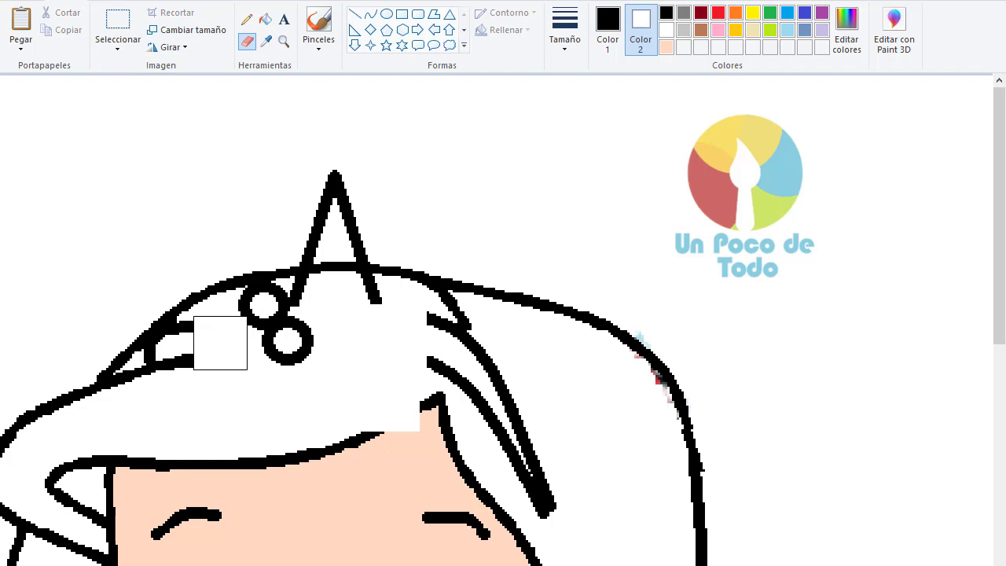
pyautogui.hotkey('ctrl', '-')
pyautogui.hotkey('ctrl', '-')
pyautogui.hotkey('ctrl', '-')
pyautogui.hotkey('ctrl', '-')
pyautogui.hotkey('ctrl', '-')
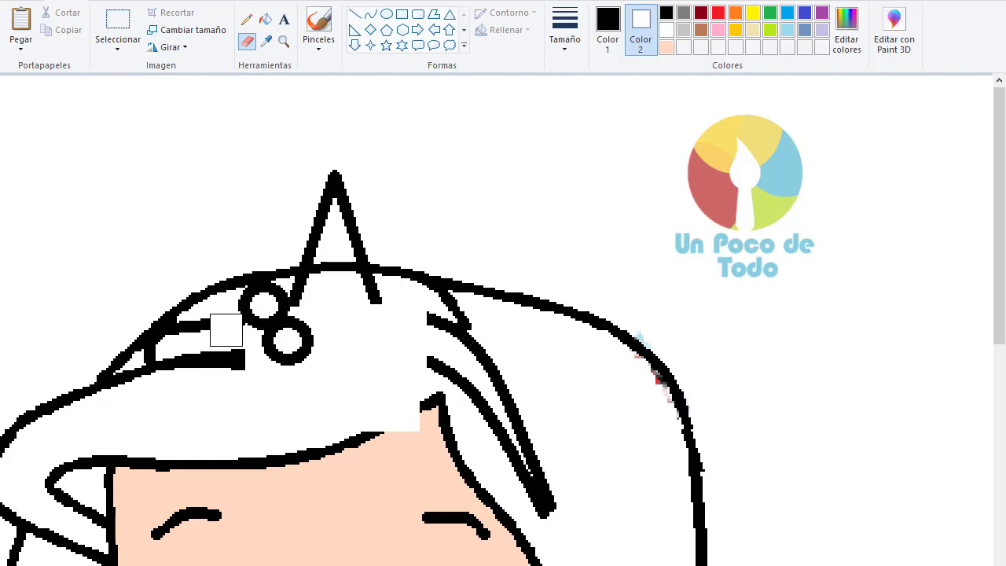
pyautogui.moveTo(228, 334)
pyautogui.mouseDown()
pyautogui.moveTo(238, 365)
pyautogui.moveTo(232, 356)
pyautogui.mouseUp()
# Surround the centre circle with five more petal circles to complete the flower, and extend the headband lines to it.
pyautogui.click(386, 13)
pyautogui.moveTo(217, 317)
pyautogui.mouseDown()
pyautogui.moveTo(291, 396)
pyautogui.moveTo(267, 377)
pyautogui.mouseUp()
pyautogui.moveTo(284, 288)
pyautogui.mouseDown()
pyautogui.moveTo(334, 338)
pyautogui.moveTo(314, 313)
pyautogui.moveTo(344, 372)
pyautogui.moveTo(339, 359)
pyautogui.mouseUp()
pyautogui.click(315, 350)
pyautogui.moveTo(280, 366); pyautogui.dragTo(324, 400)
pyautogui.click(371, 14)
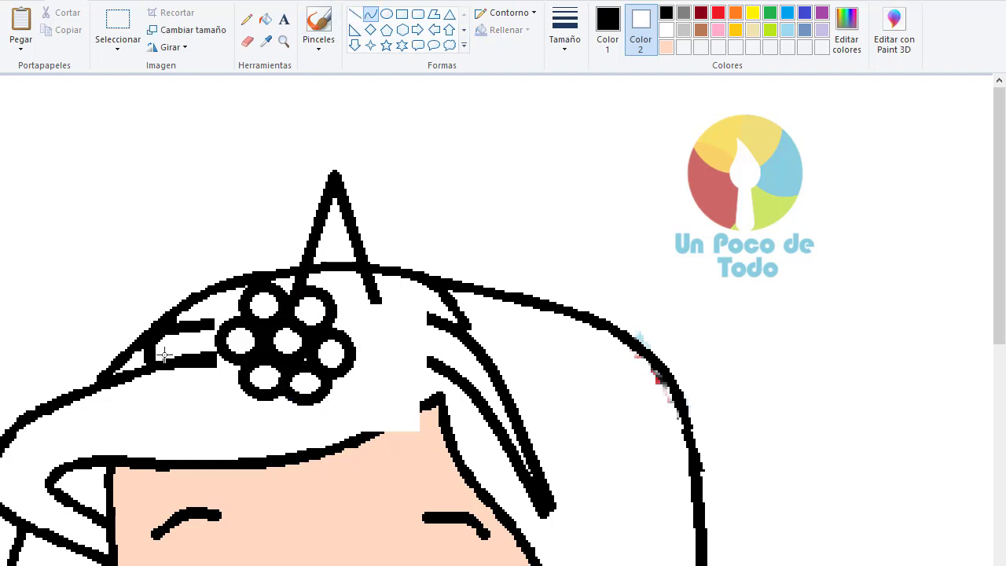
pyautogui.click(355, 15)
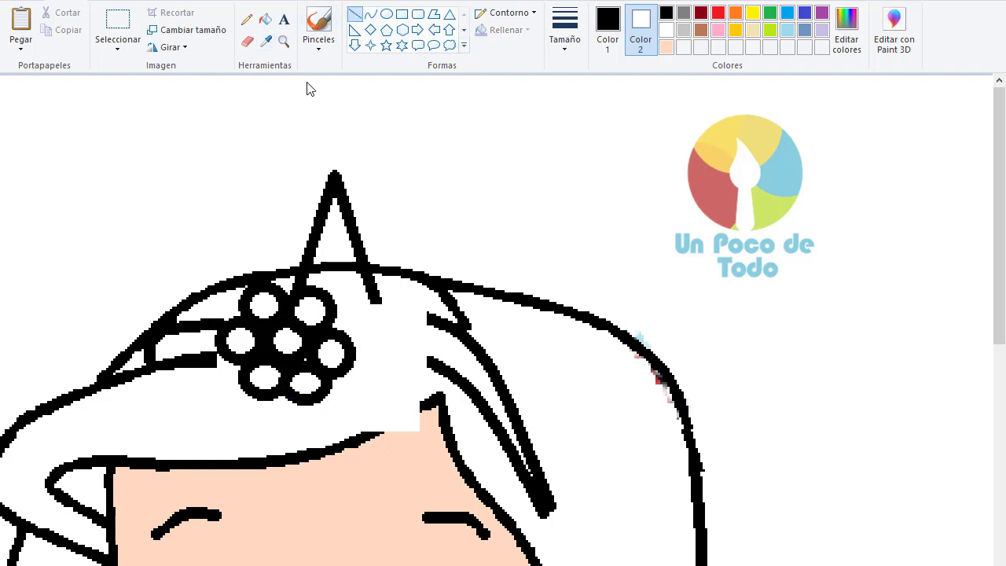
# Copy the flower with a free-form selection and place the duplicate immediately to its right along the headband.
pyautogui.click(118, 39)
pyautogui.click(161, 102)
pyautogui.moveTo(360, 323); pyautogui.dragTo(344, 300)
pyautogui.click(117, 47)
pyautogui.click(113, 107)
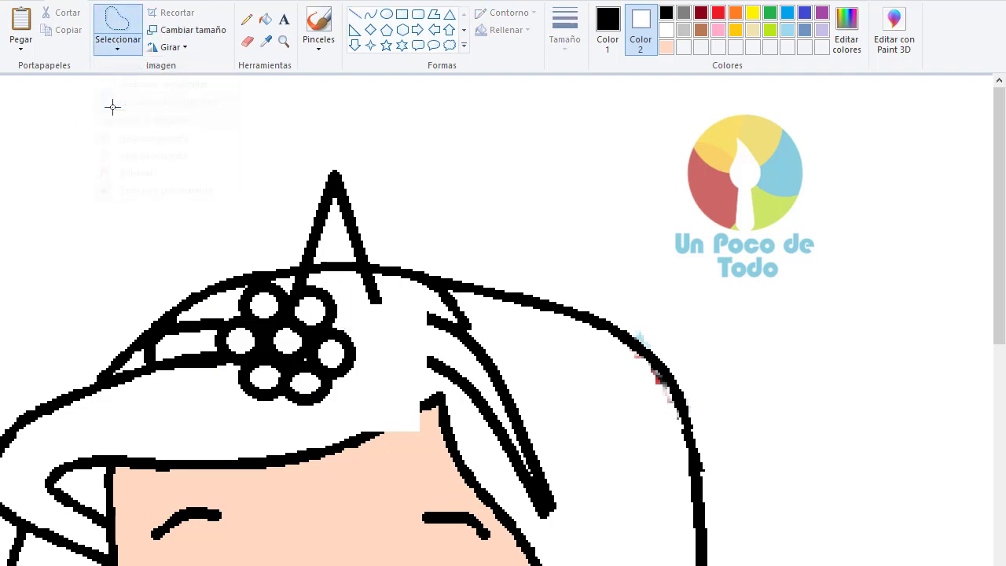
pyautogui.moveTo(342, 295)
pyautogui.mouseDown()
pyautogui.moveTo(321, 283)
pyautogui.moveTo(242, 289)
pyautogui.mouseUp()
pyautogui.moveTo(219, 355)
pyautogui.mouseDown()
pyautogui.moveTo(258, 405)
pyautogui.moveTo(314, 412)
pyautogui.moveTo(368, 378)
pyautogui.moveTo(344, 297)
pyautogui.mouseUp()
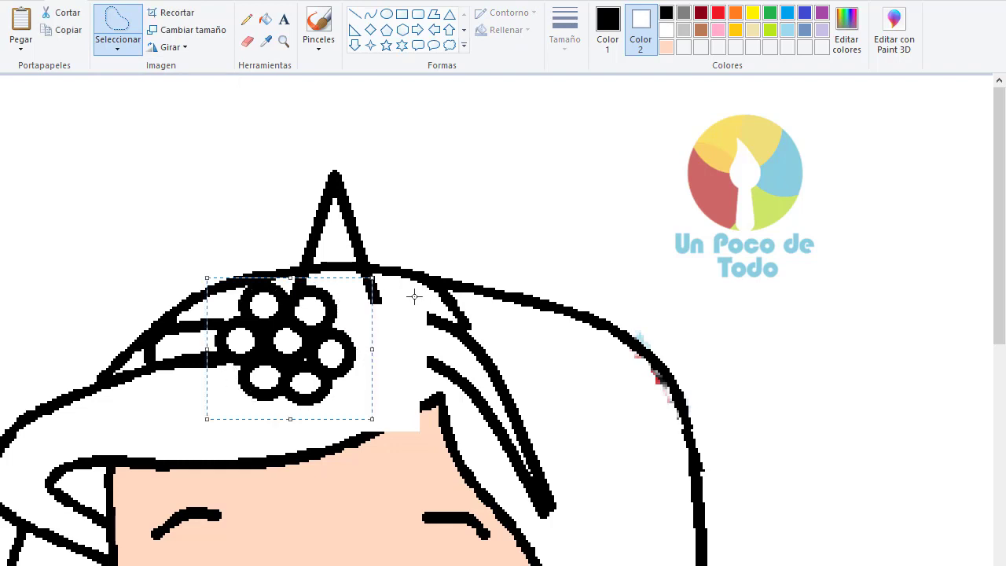
pyautogui.hotkey('ctrl', 'c')
pyautogui.hotkey('ctrl', 'v')
pyautogui.moveTo(86, 139); pyautogui.dragTo(413, 315)
# Paste two more flowers, stepping diagonally down the right end of the headband.
pyautogui.hotkey('ctrl', 'v')
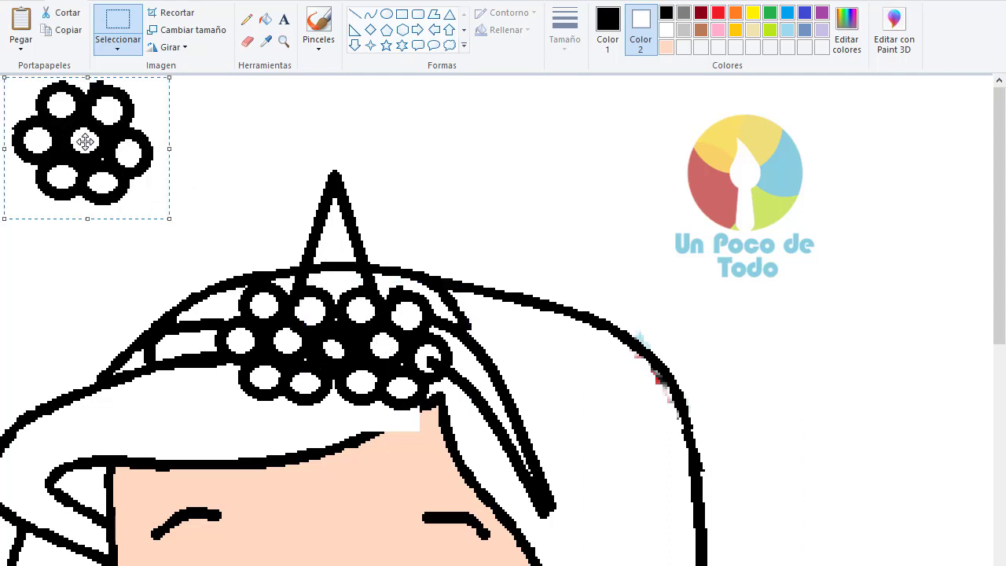
pyautogui.moveTo(86, 139); pyautogui.dragTo(447, 400)
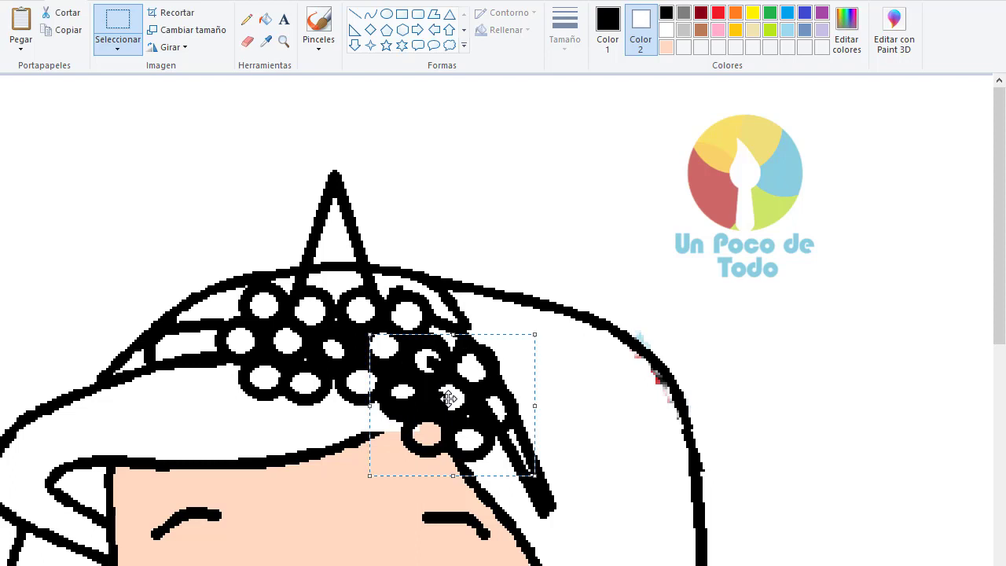
pyautogui.hotkey('ctrl', 'v')
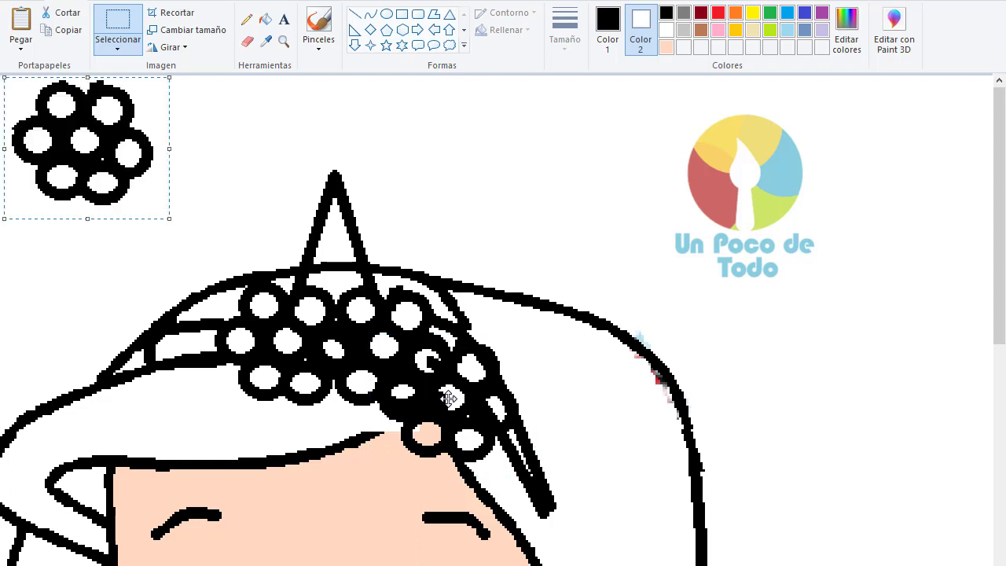
pyautogui.moveTo(85, 139); pyautogui.dragTo(531, 469)
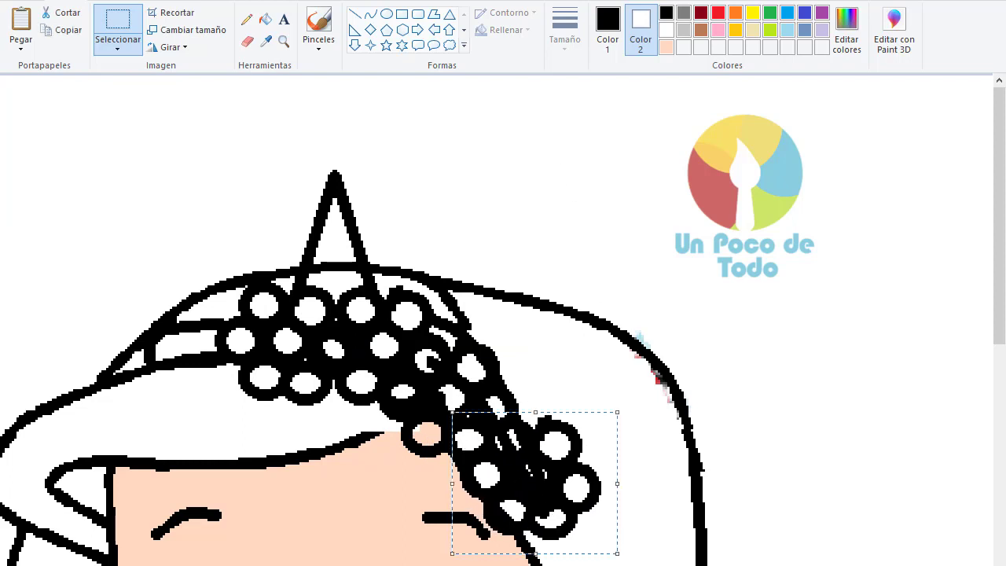
pyautogui.scroll(-2, 503, 319)
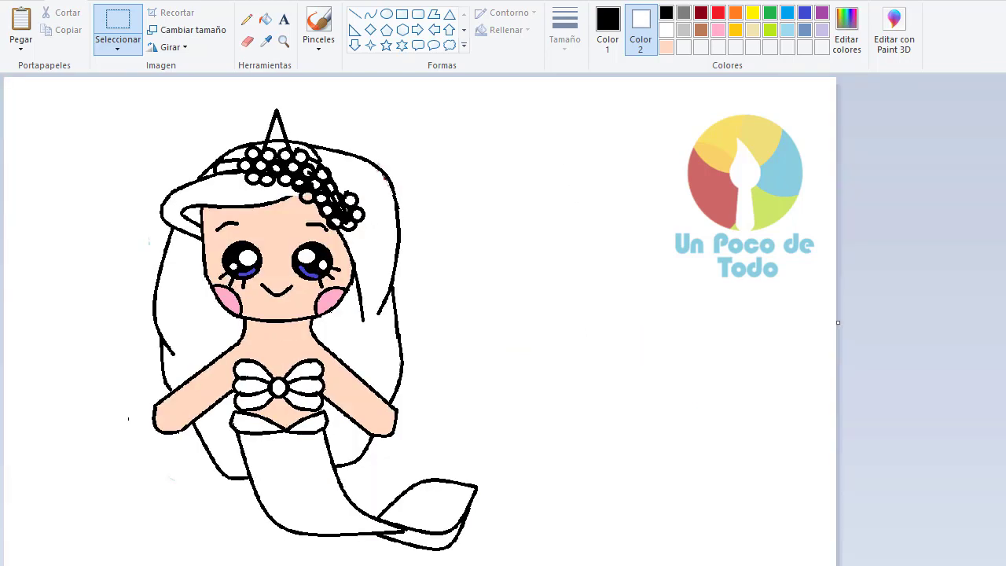
pyautogui.scroll(2, 503, 319)
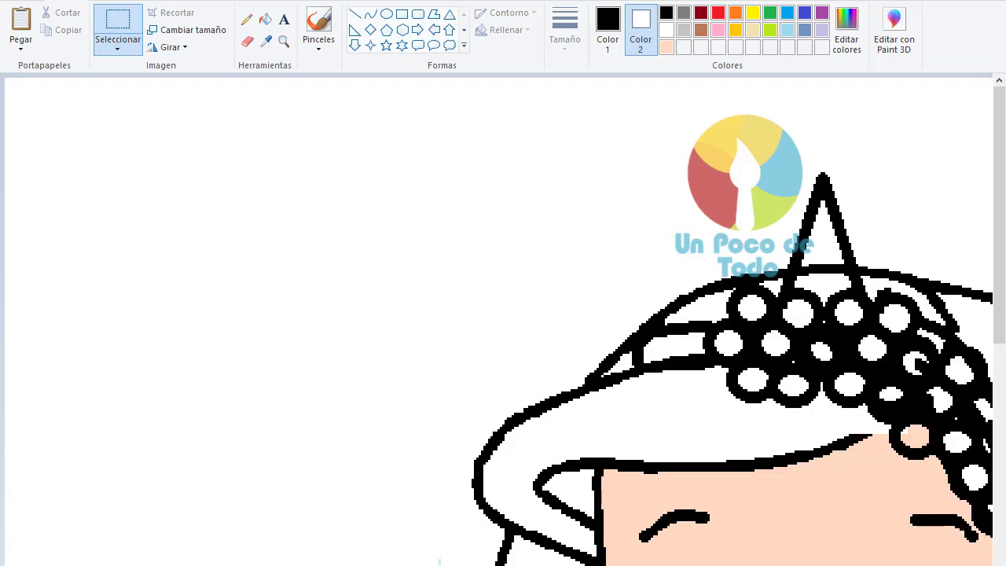
# Erase stray marks inside the petals of the right-hand flowers and extend the fringe's lower edge to the flowers.
pyautogui.hscroll(5, 497, 319)
pyautogui.scroll(-2, 331, 462)
pyautogui.click(247, 41)
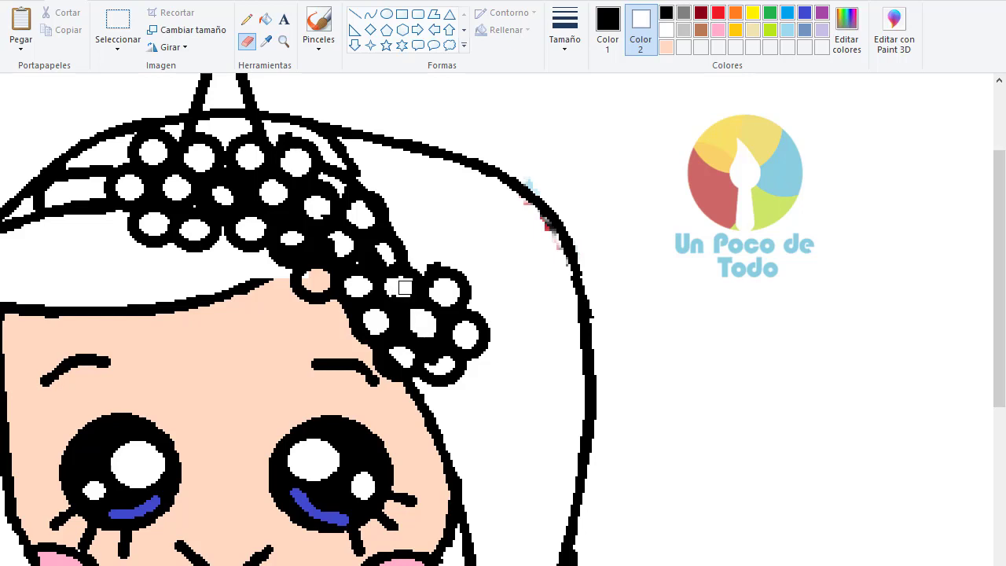
pyautogui.click(370, 14)
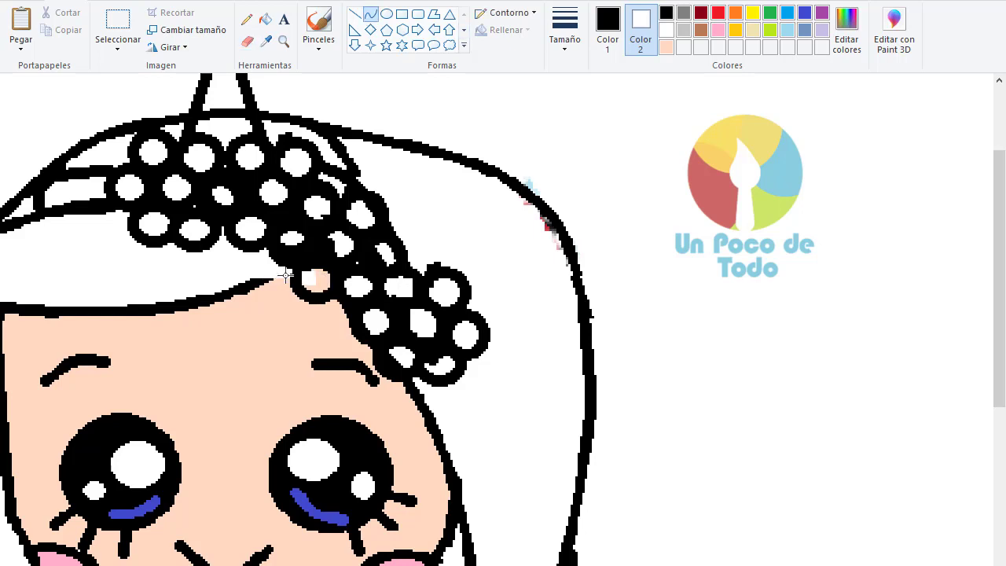
pyautogui.moveTo(286, 274); pyautogui.dragTo(254, 283)
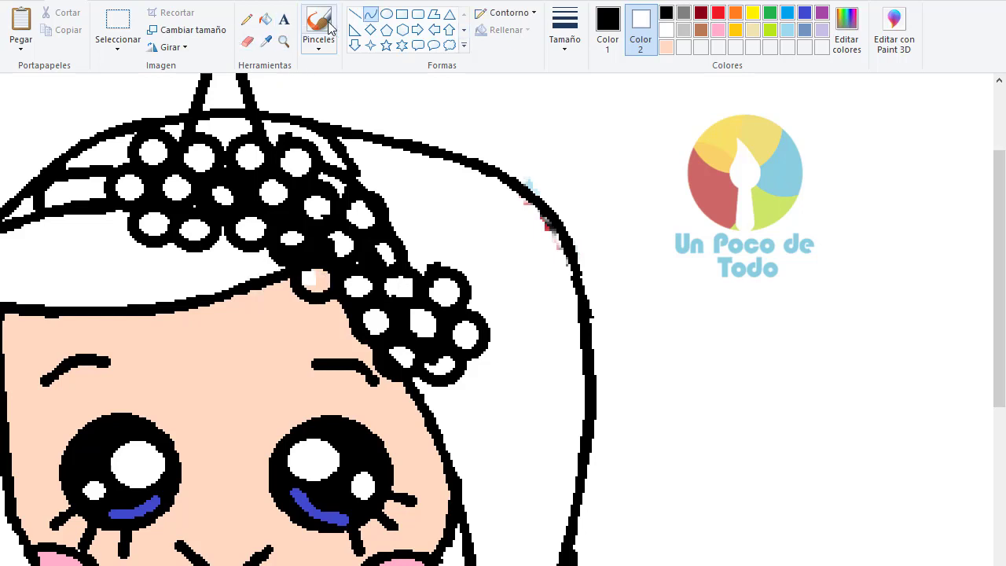
pyautogui.click(358, 14)
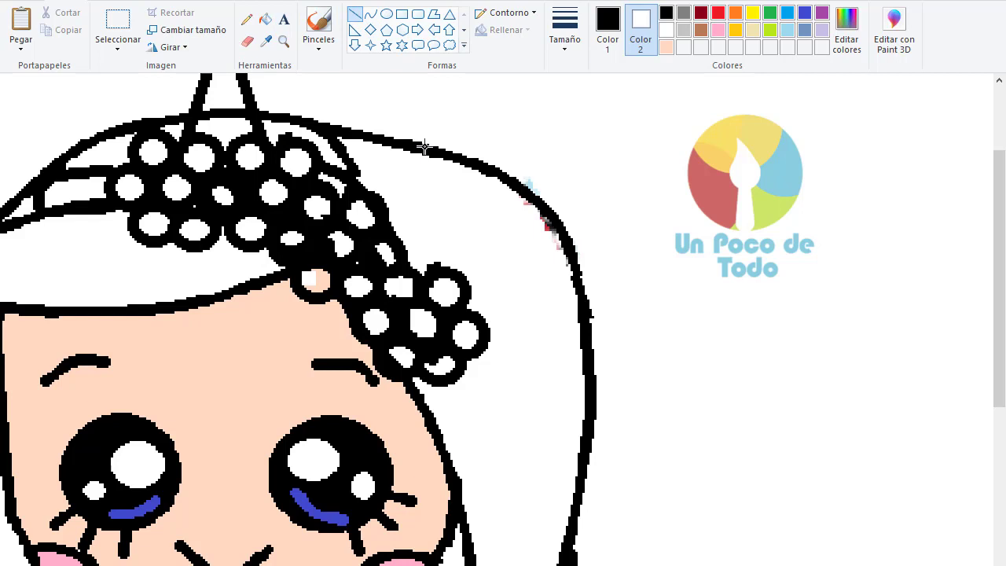
# Erase the hair line crossing the horn and draw two curved diagonal stripes across the horn.
pyautogui.scroll(3, 425, 147)
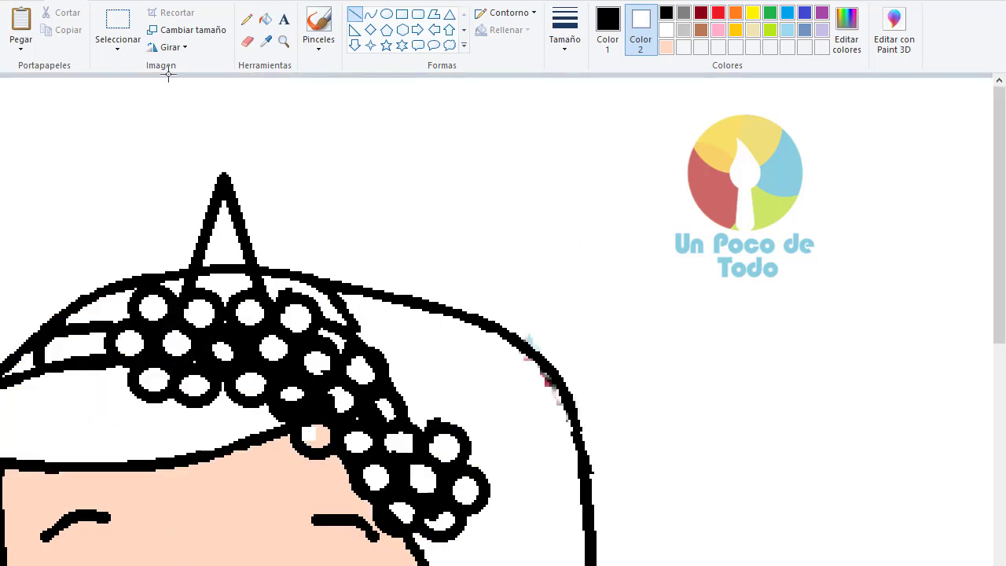
pyautogui.click(245, 41)
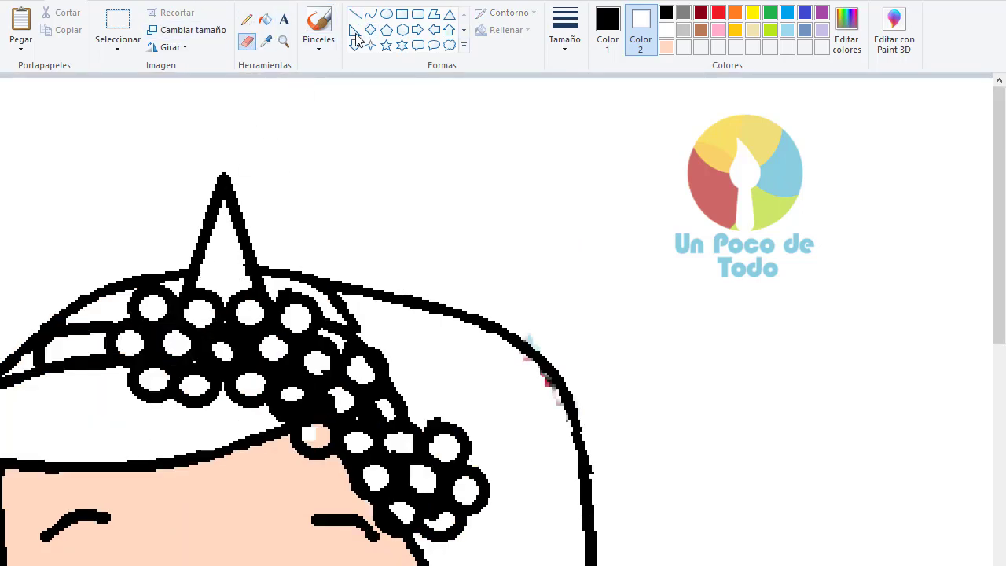
pyautogui.click(370, 14)
pyautogui.moveTo(246, 255); pyautogui.dragTo(201, 283)
pyautogui.click(217, 279)
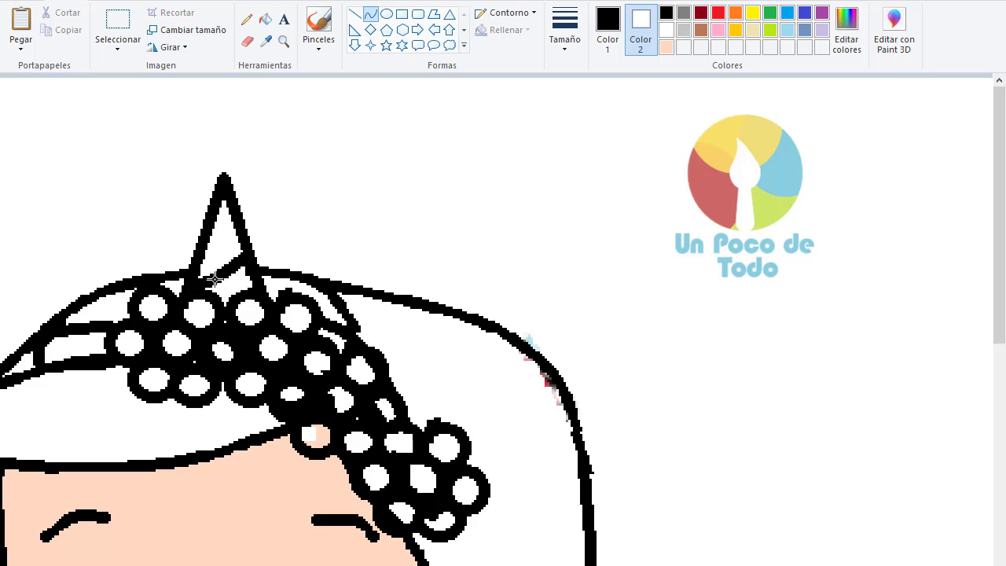
pyautogui.click(214, 279)
pyautogui.moveTo(237, 224); pyautogui.dragTo(206, 243)
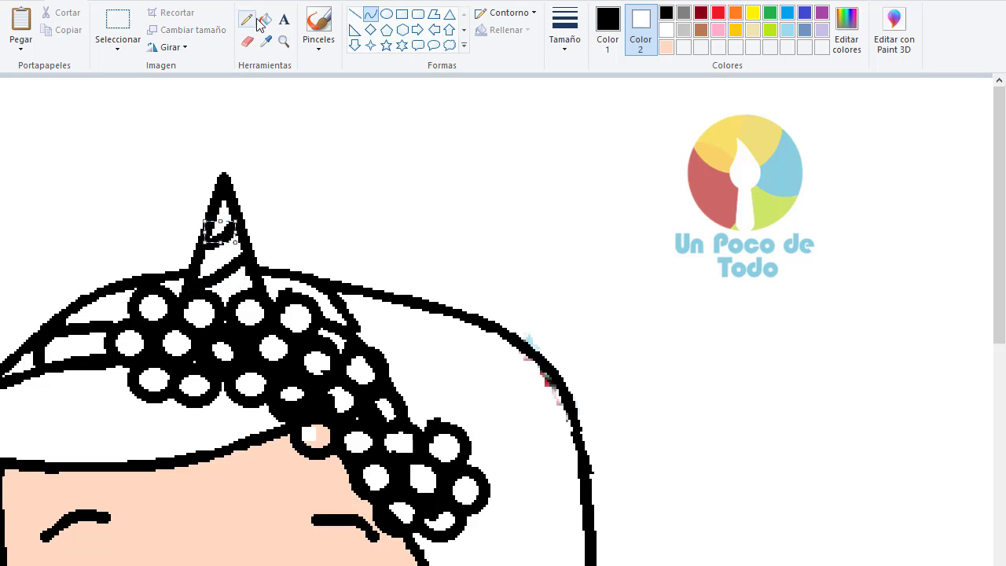
# Fill the horn's base section with gold, the middle section with slightly lighter gold and the tip with pale cream.
pyautogui.click(265, 19)
pyautogui.click(618, 23)
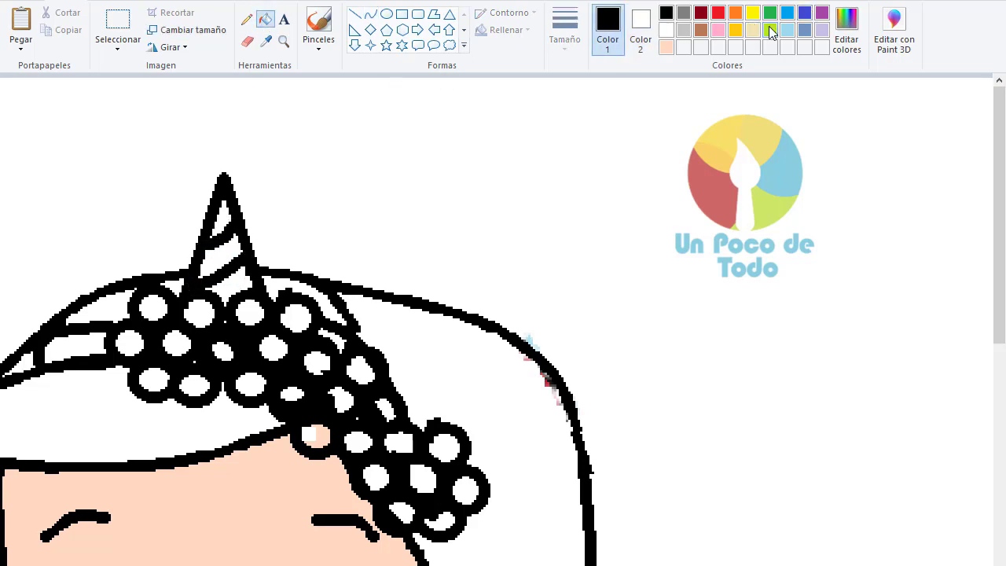
pyautogui.click(736, 30)
pyautogui.click(226, 285)
pyautogui.click(847, 31)
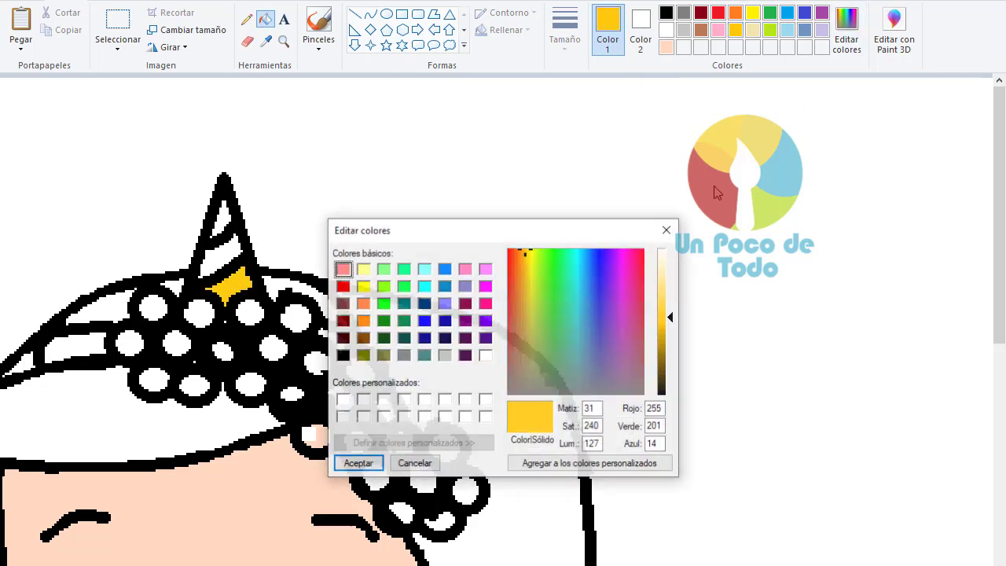
pyautogui.click(672, 311)
pyautogui.click(355, 449)
pyautogui.click(225, 240)
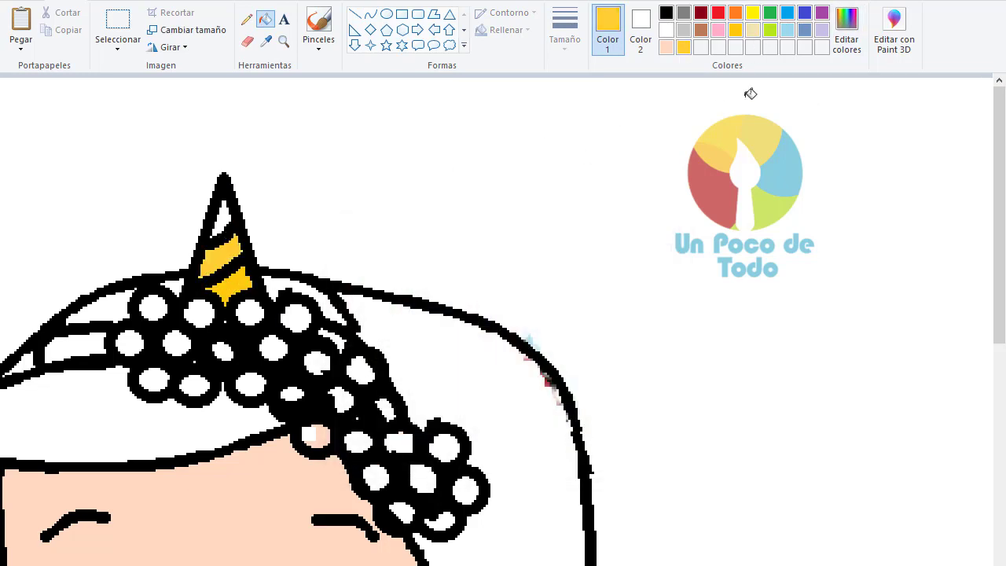
pyautogui.click(753, 29)
pyautogui.click(225, 218)
# Mix a vivid dark pink from the rose colour and fill the six outer petals of the leftmost flower.
pyautogui.scroll(-3, 394, 269)
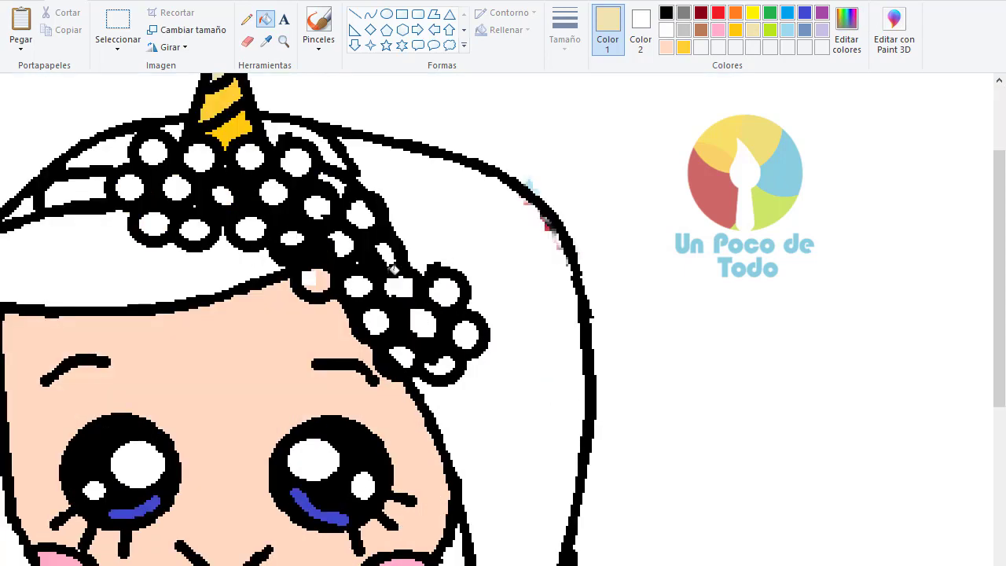
pyautogui.click(718, 30)
pyautogui.click(847, 31)
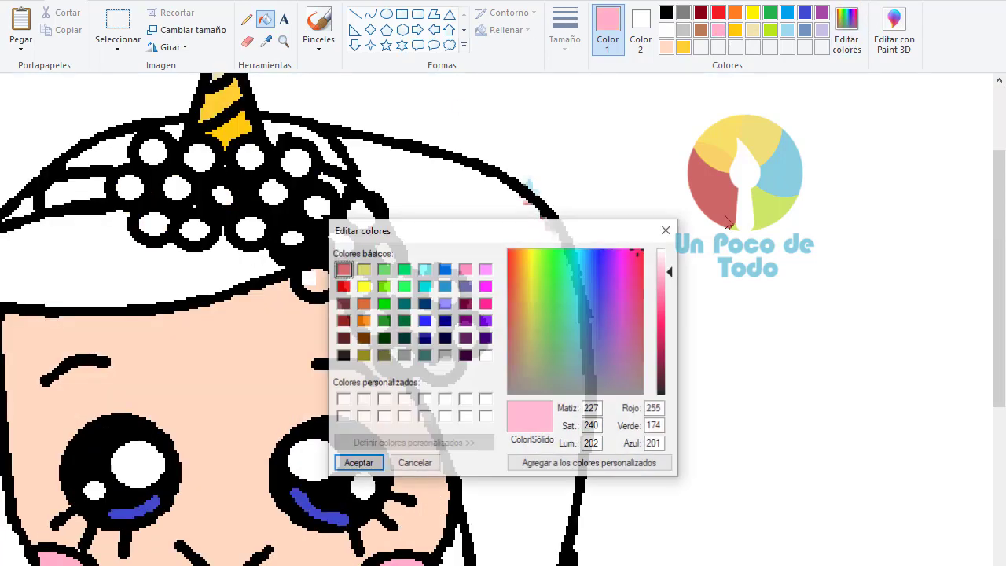
pyautogui.moveTo(676, 276); pyautogui.dragTo(676, 308)
pyautogui.click(357, 464)
pyautogui.click(153, 151)
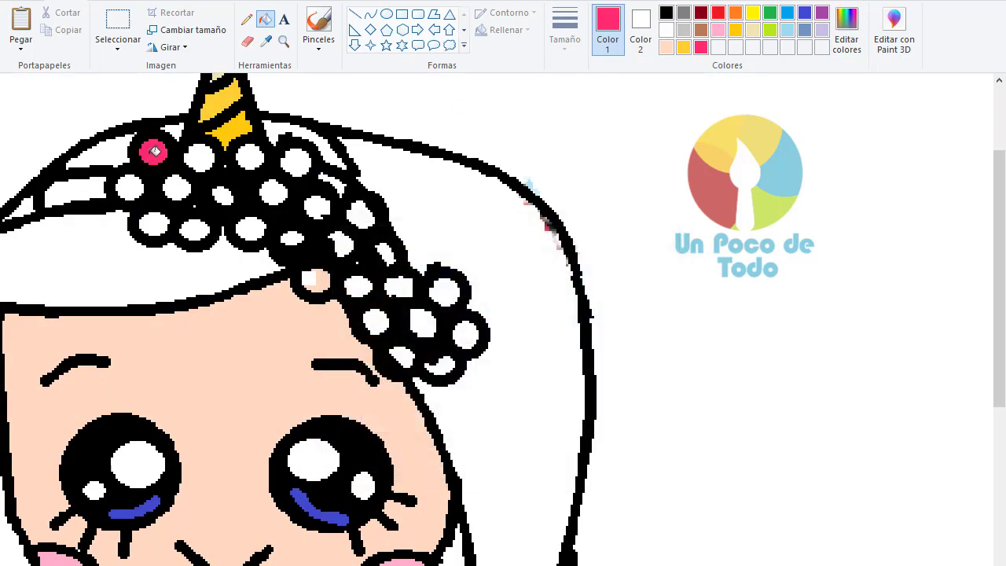
pyautogui.click(130, 187)
pyautogui.click(153, 224)
pyautogui.click(195, 229)
pyautogui.click(199, 157)
pyautogui.click(223, 195)
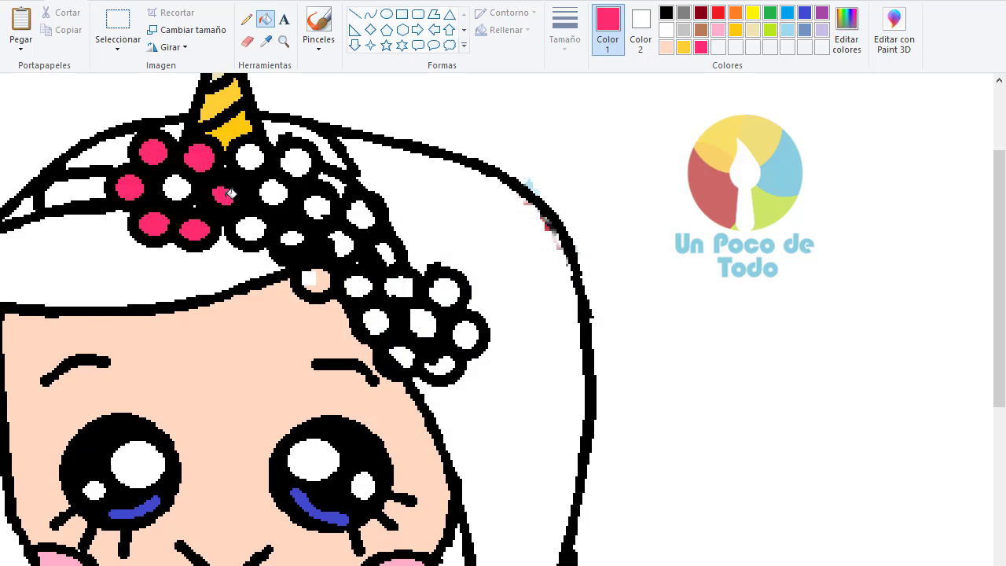
# Fill the six outer petals of the third flower on the headband with purple.
pyautogui.click(805, 13)
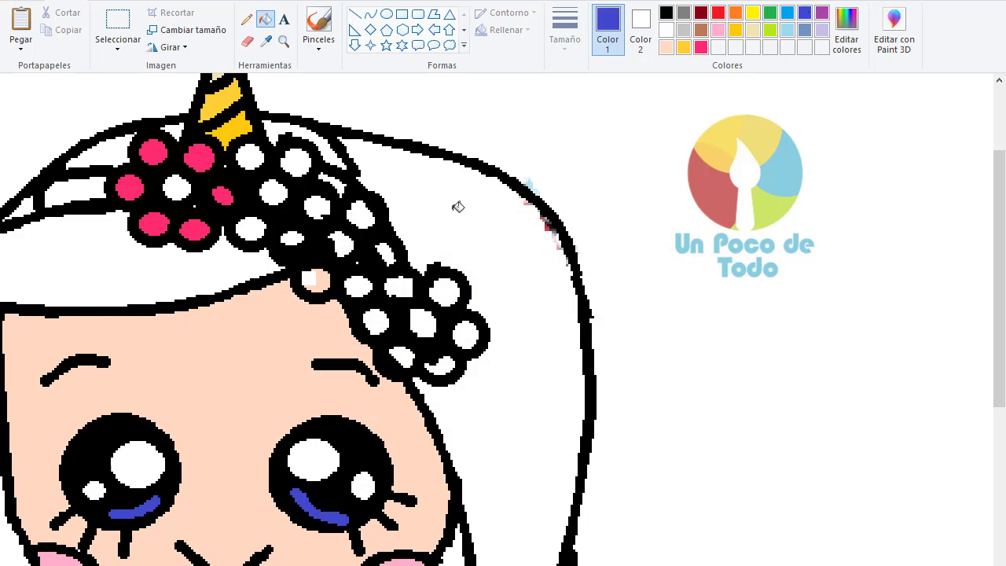
pyautogui.click(822, 13)
pyautogui.click(360, 212)
pyautogui.click(317, 206)
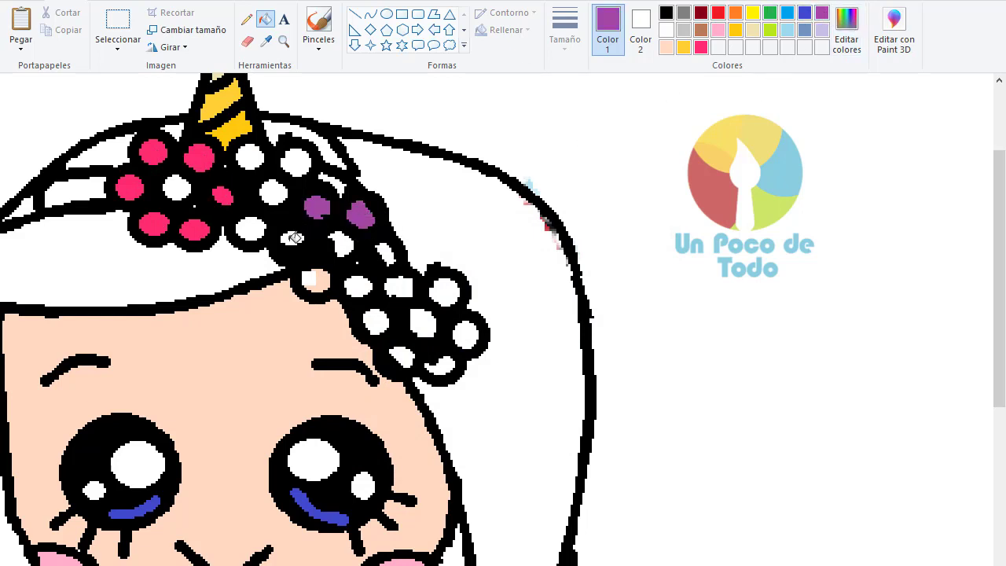
pyautogui.click(294, 238)
pyautogui.click(316, 280)
pyautogui.click(357, 286)
pyautogui.click(388, 253)
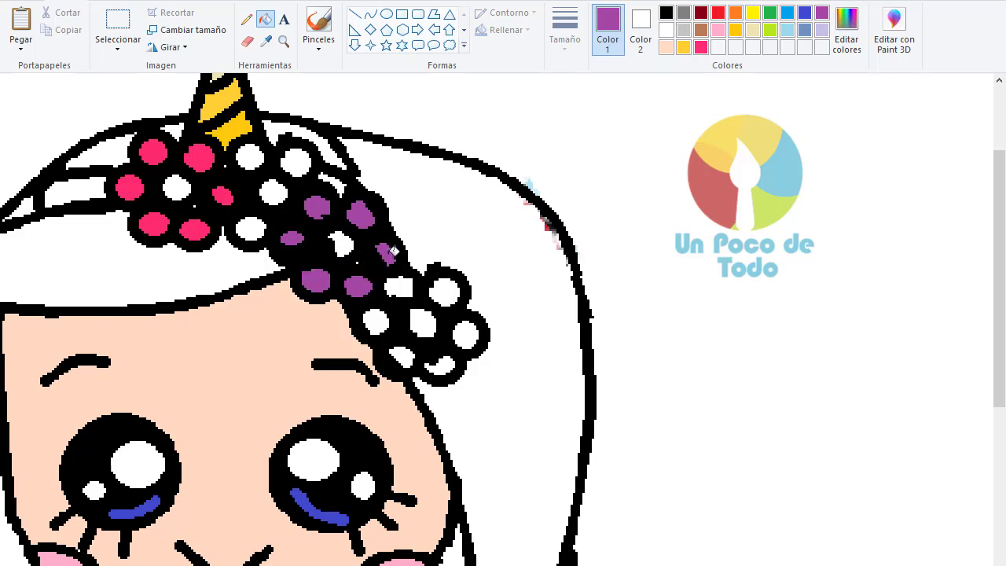
# Erase the stray line inside the purple flower's right petal and fill the cleared part with purple.
pyautogui.click(246, 41)
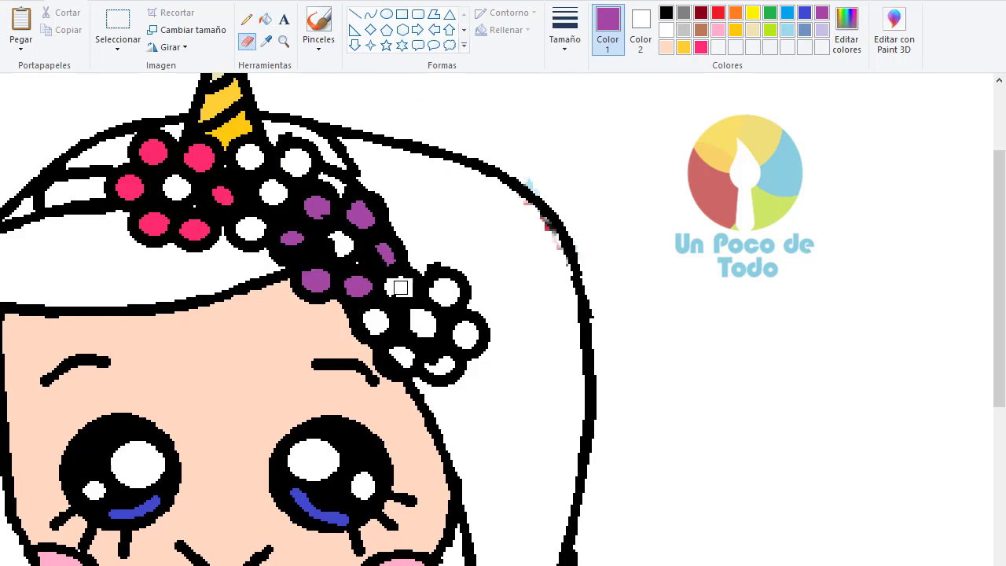
pyautogui.click(266, 19)
pyautogui.click(383, 256)
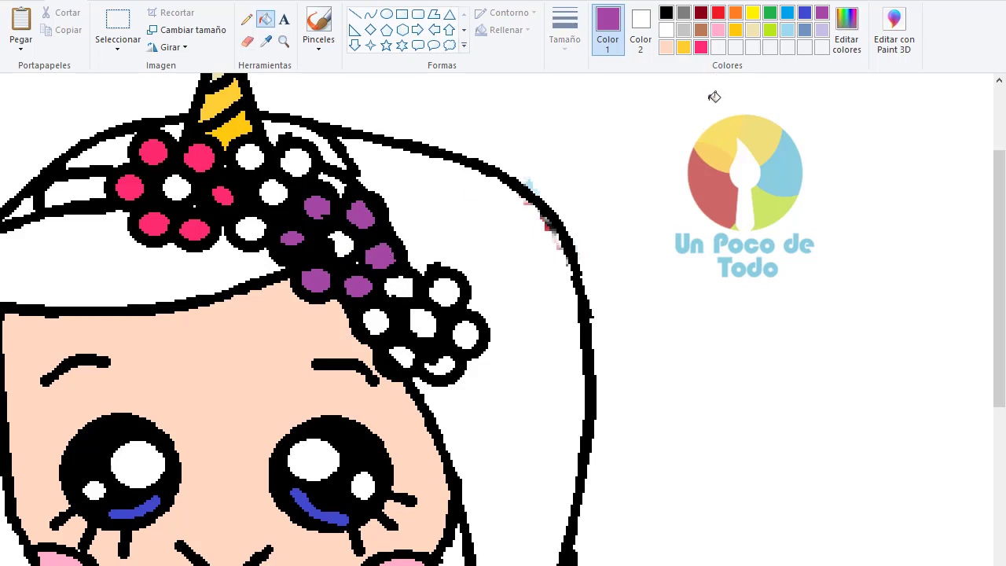
# Fill the six outer petals of the rightmost flower with lavender.
pyautogui.click(822, 29)
pyautogui.click(445, 293)
pyautogui.click(467, 336)
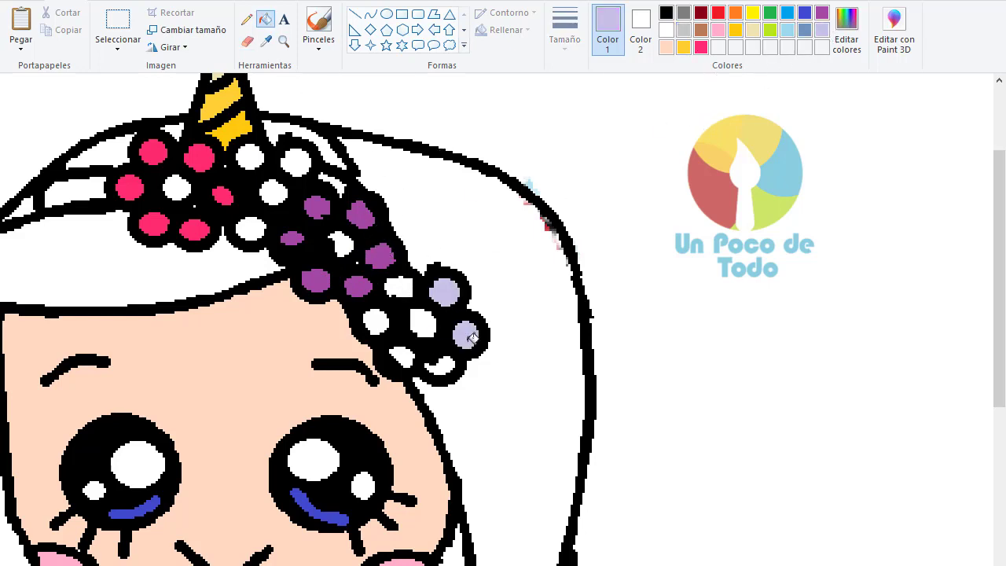
pyautogui.click(440, 366)
pyautogui.click(402, 356)
pyautogui.click(378, 323)
pyautogui.click(399, 288)
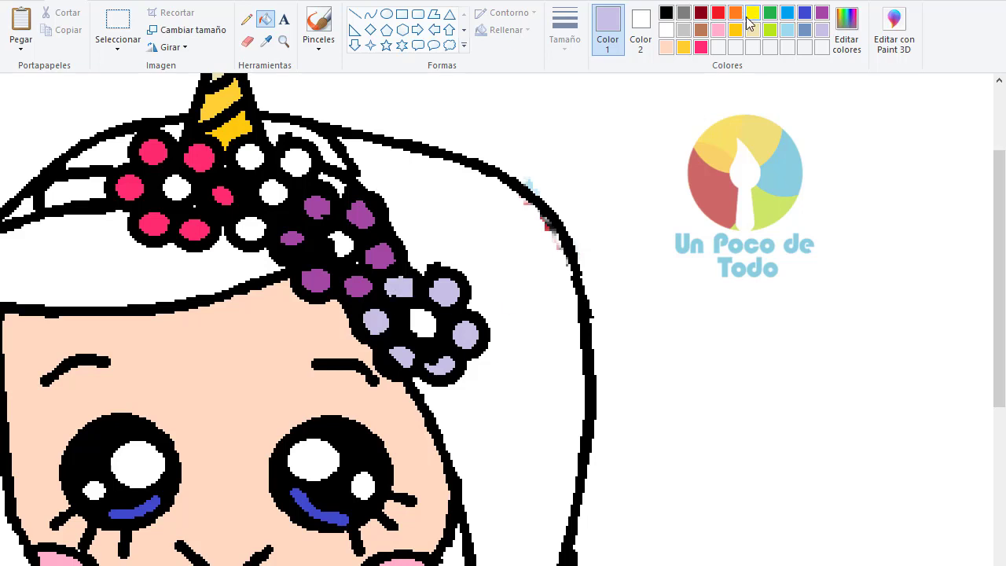
# Fill the centres of the lavender, purple and dark pink flowers with gold.
pyautogui.click(736, 30)
pyautogui.click(423, 323)
pyautogui.click(340, 244)
pyautogui.click(177, 188)
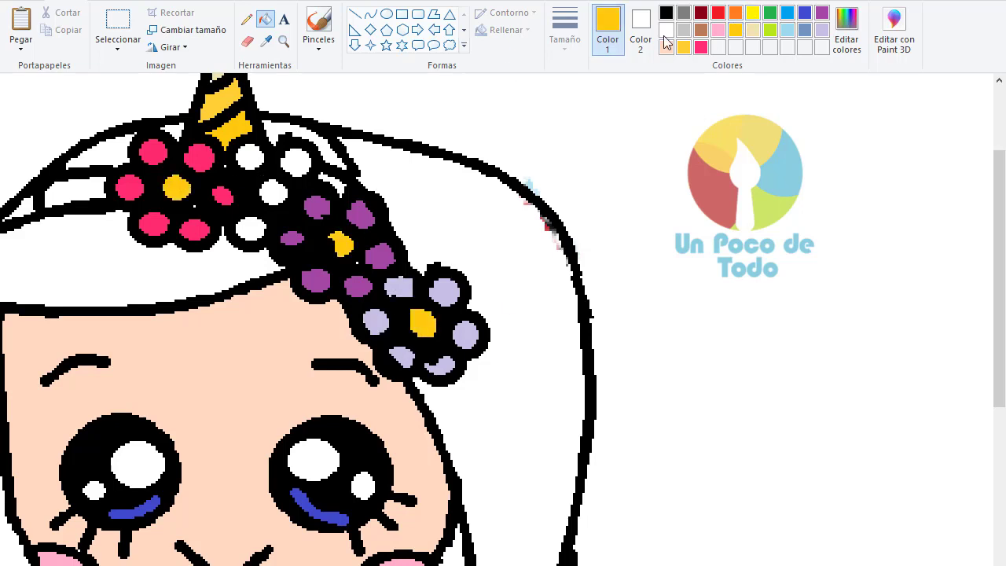
# Mix a lighter orange with luminosity 144, fill the second flower's three visible petals with it and make its centre gold.
pyautogui.click(735, 12)
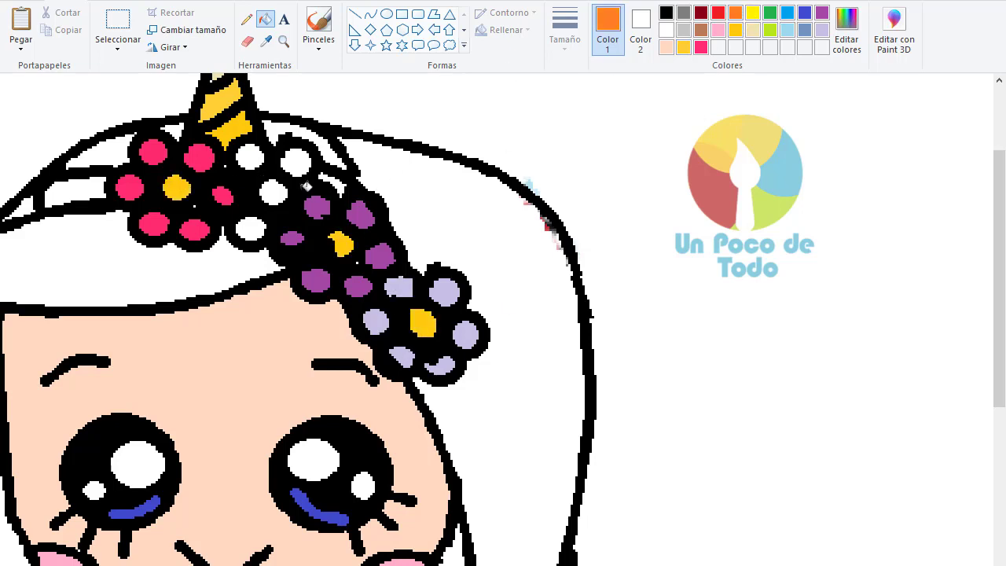
pyautogui.click(854, 47)
pyautogui.moveTo(669, 310)
pyautogui.mouseDown()
pyautogui.moveTo(669, 294)
pyautogui.moveTo(670, 307)
pyautogui.mouseUp()
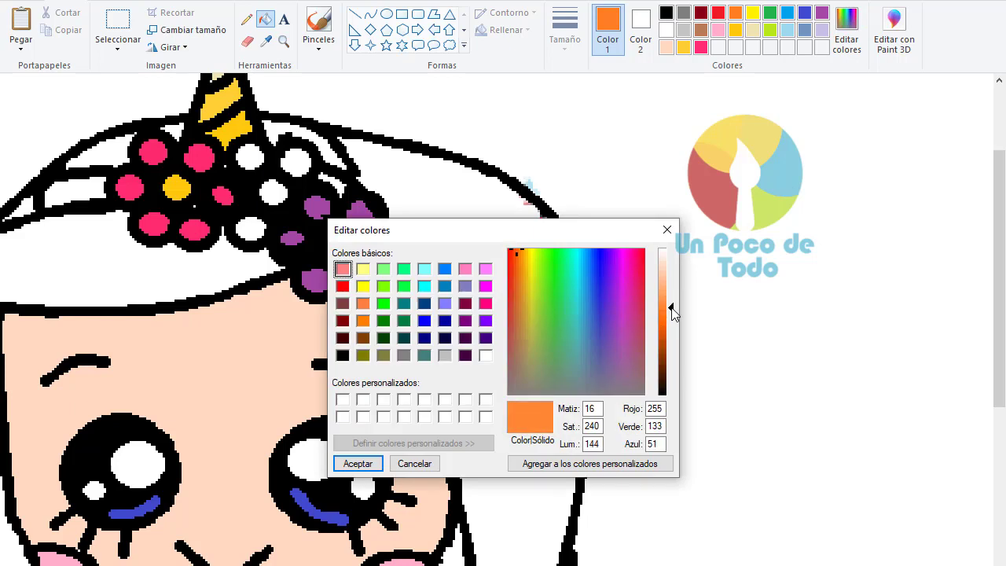
pyautogui.click(372, 465)
pyautogui.click(252, 157)
pyautogui.click(297, 162)
pyautogui.click(251, 228)
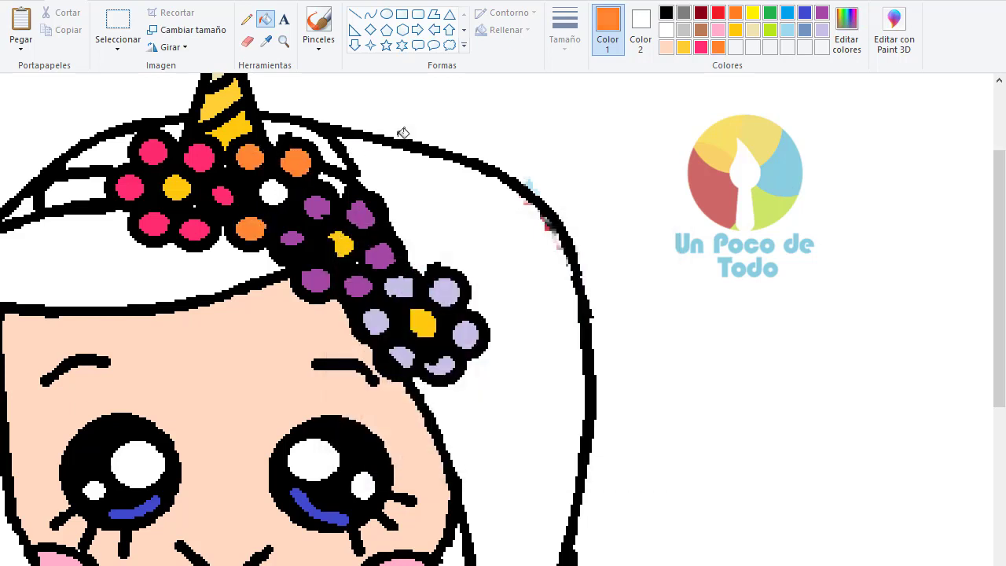
pyautogui.click(735, 30)
pyautogui.click(282, 189)
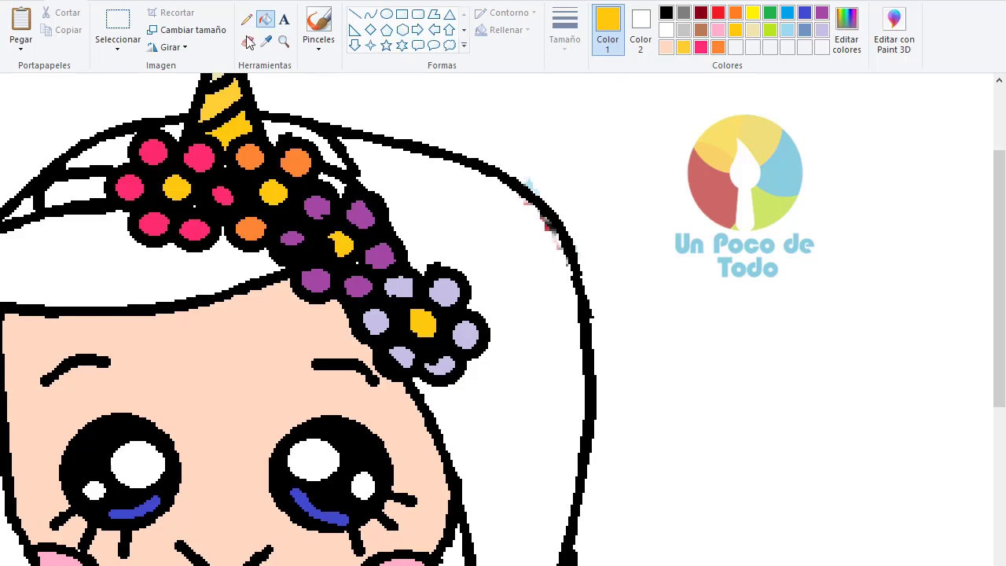
pyautogui.click(666, 12)
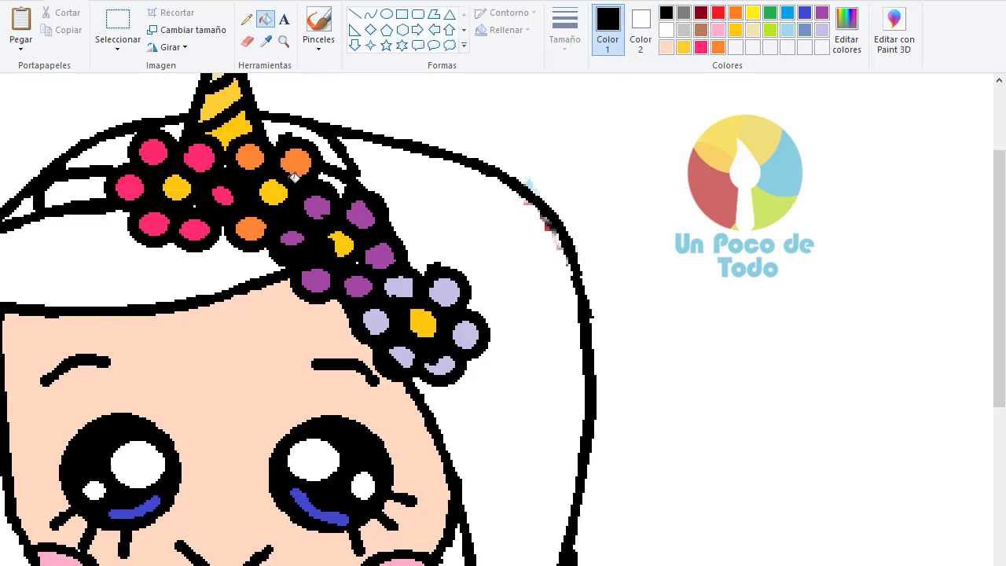
pyautogui.click(93, 185)
pyautogui.hotkey('ctrl', 'z')
# Fill both visible sections of the headband on either side of the flowers with brown.
pyautogui.click(701, 30)
pyautogui.click(336, 182)
pyautogui.click(87, 185)
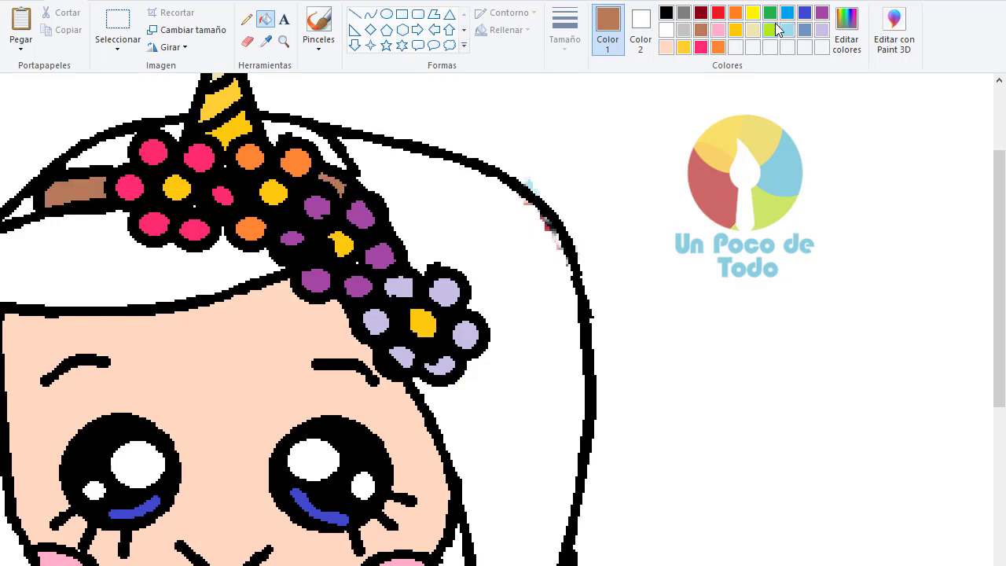
# Mix a darker shade of red and fill the hair sections around the headband, the fringe and the right side of the head.
pyautogui.click(718, 12)
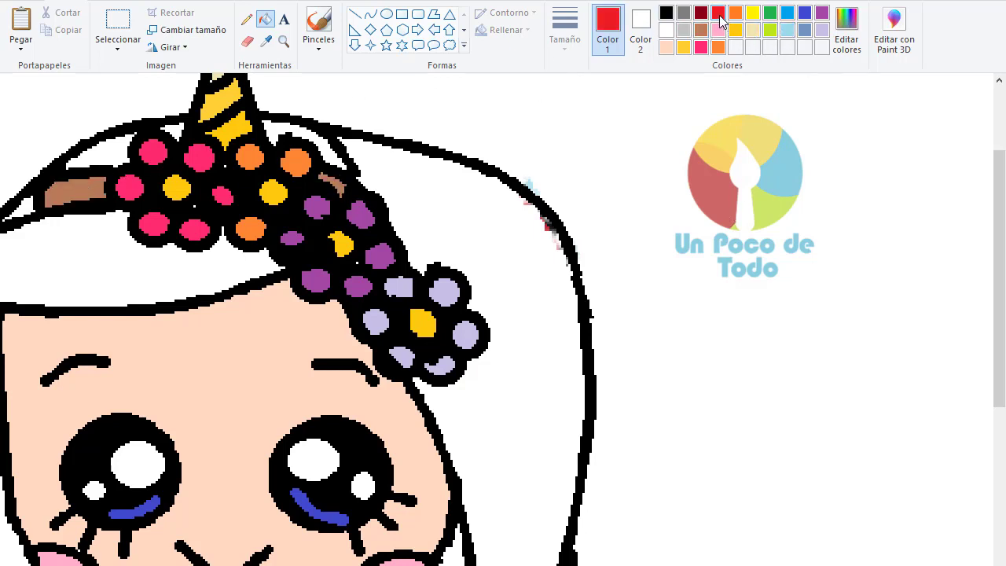
pyautogui.click(847, 31)
pyautogui.moveTo(674, 316); pyautogui.dragTo(673, 344)
pyautogui.click(358, 464)
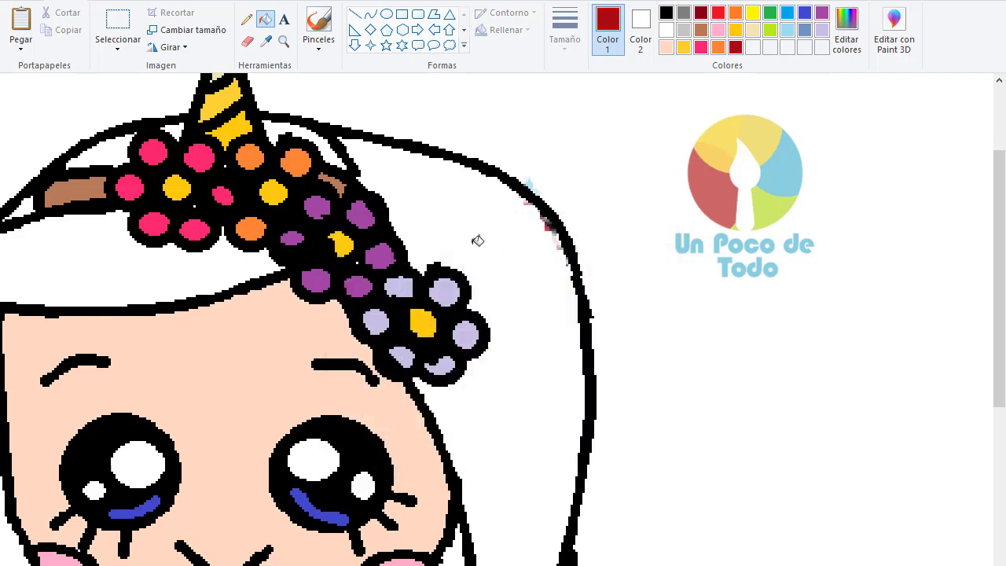
pyautogui.click(338, 143)
pyautogui.click(320, 137)
pyautogui.click(112, 148)
pyautogui.click(20, 208)
pyautogui.click(25, 228)
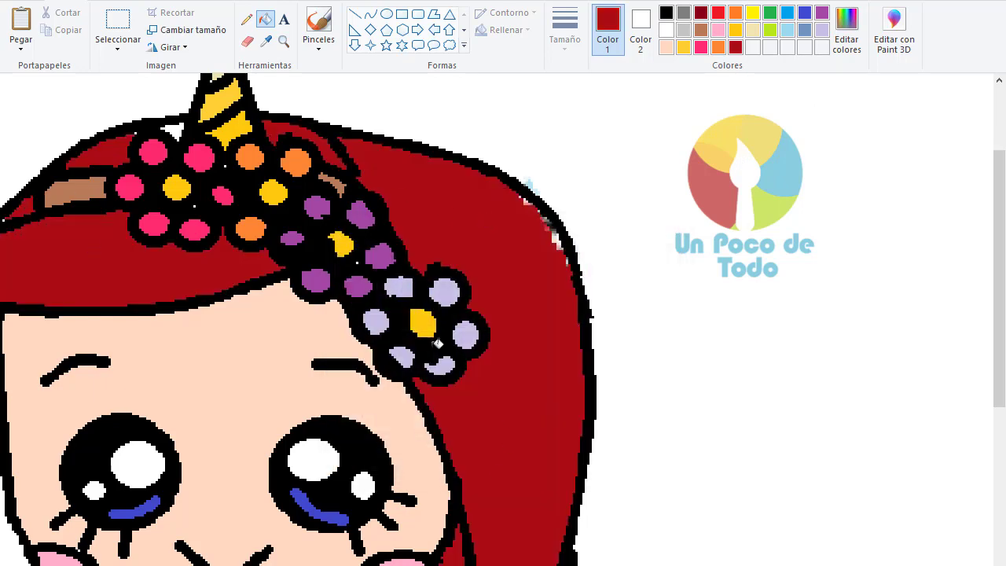
# Cover the white specks along the hair's upper right edge with a dark red curve.
pyautogui.click(370, 14)
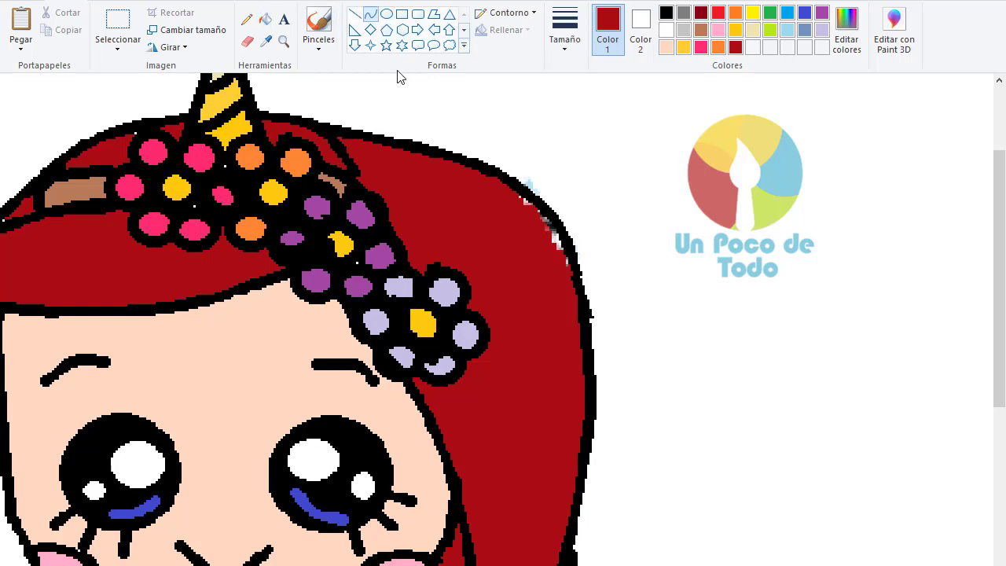
pyautogui.click(556, 229)
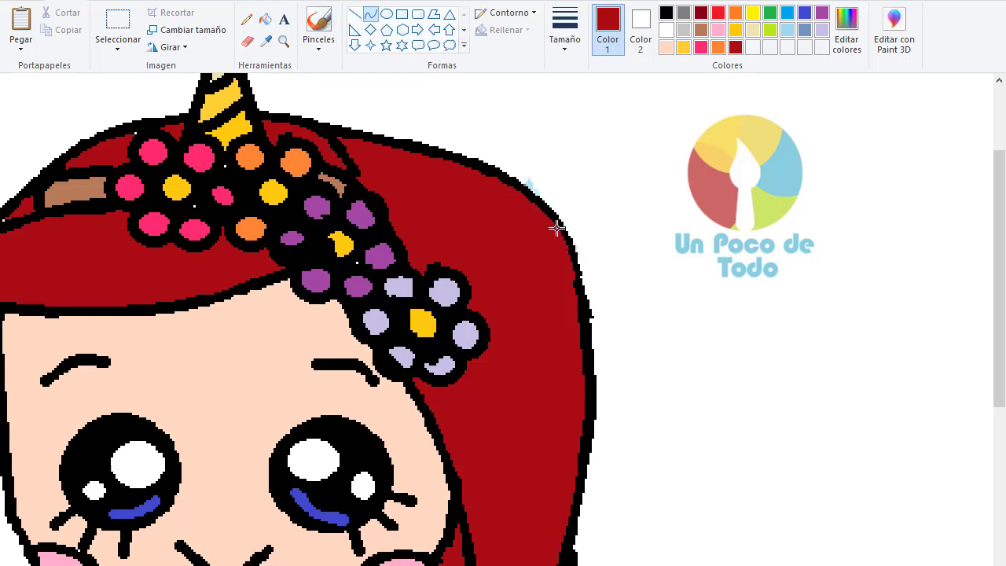
pyautogui.click(556, 228)
# Fill the remaining hair sections on the left side and below both arms with the same dark red.
pyautogui.scroll(-3, 569, 458)
pyautogui.scroll(-1, 612, 531)
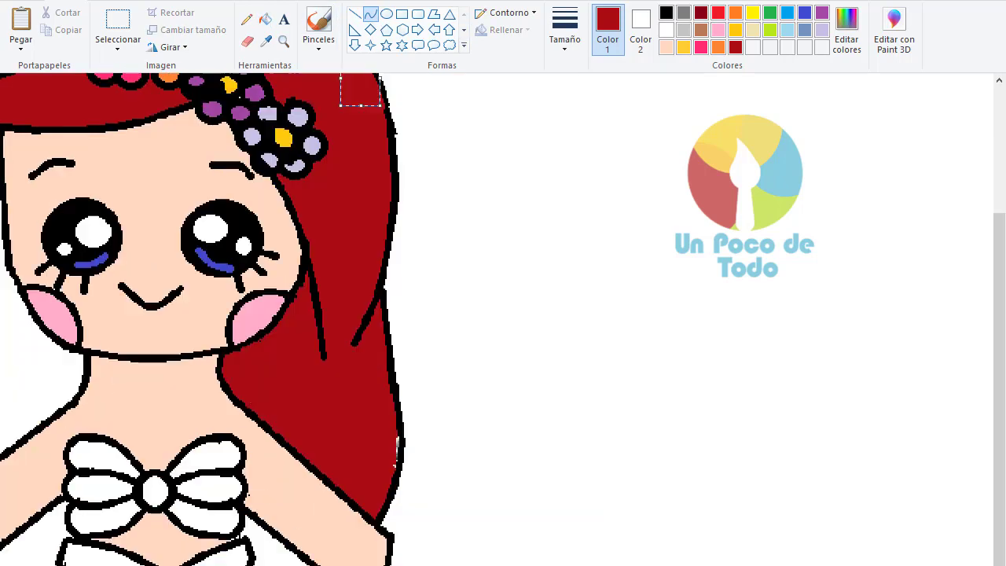
pyautogui.scroll(-1, 612, 530)
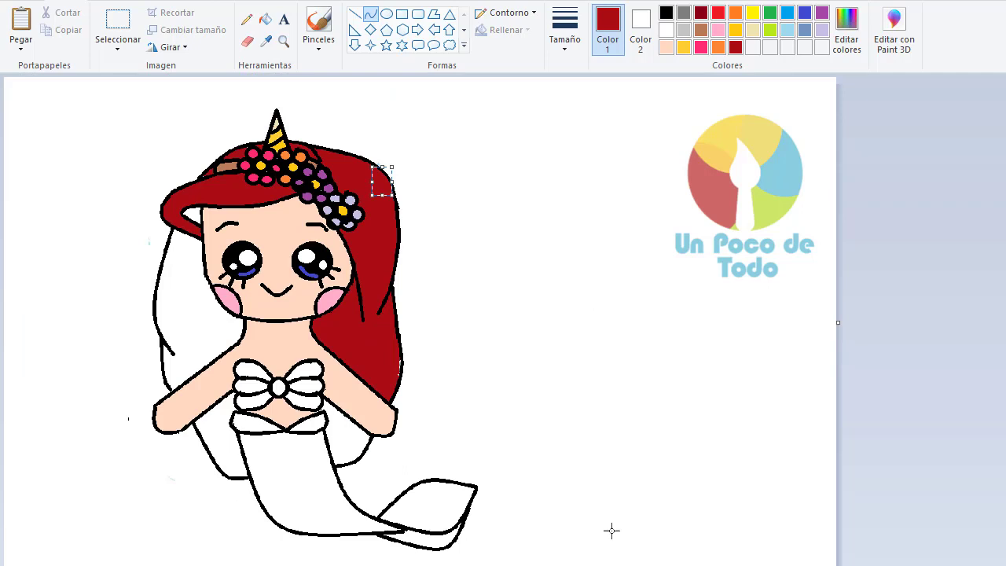
pyautogui.click(265, 18)
pyautogui.click(197, 333)
pyautogui.click(229, 428)
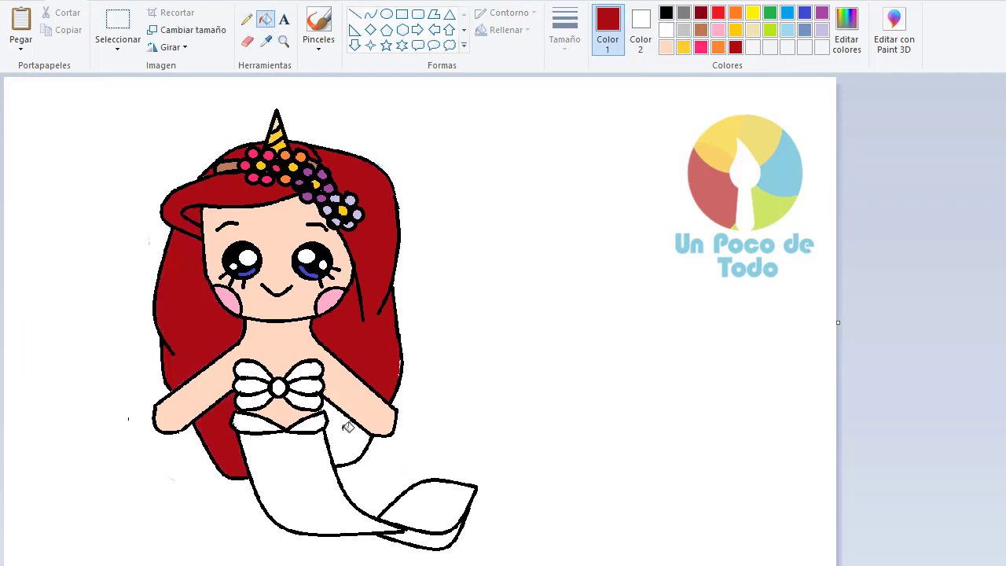
pyautogui.click(349, 429)
# Fill the bow top's left folds with light pink, lavender and grey-blue from upper to lower.
pyautogui.click(718, 29)
pyautogui.click(253, 366)
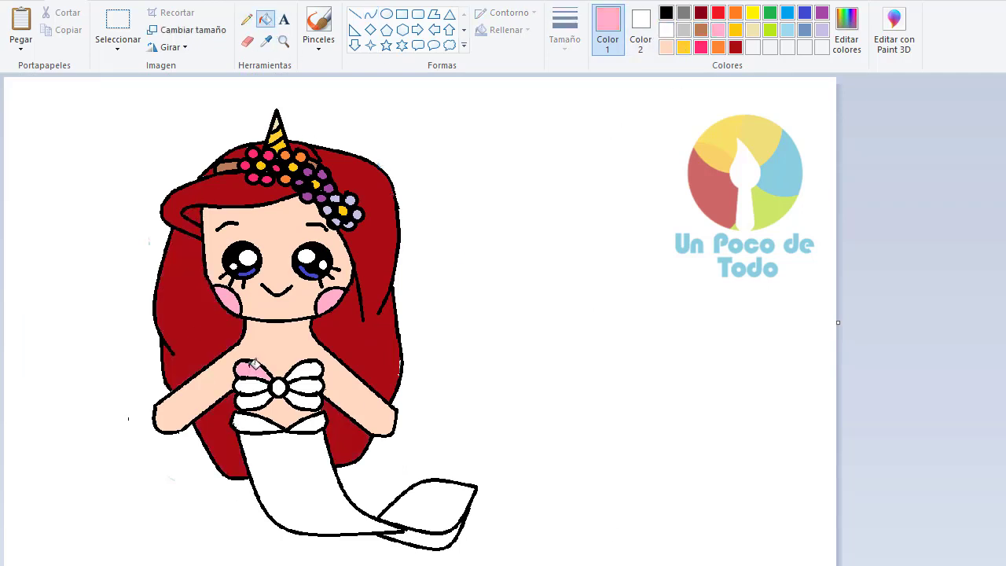
pyautogui.click(822, 29)
pyautogui.click(253, 384)
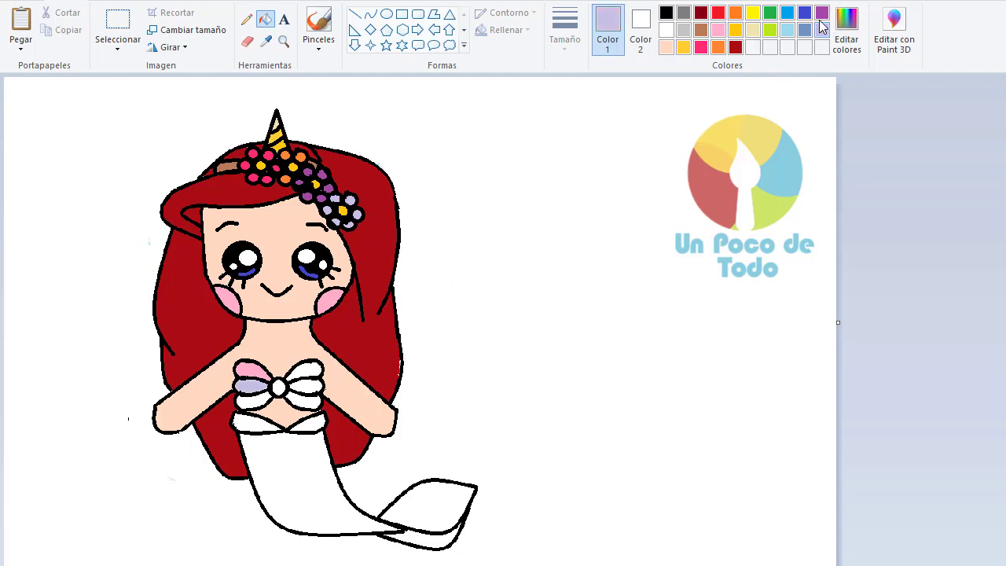
pyautogui.click(804, 29)
pyautogui.click(252, 400)
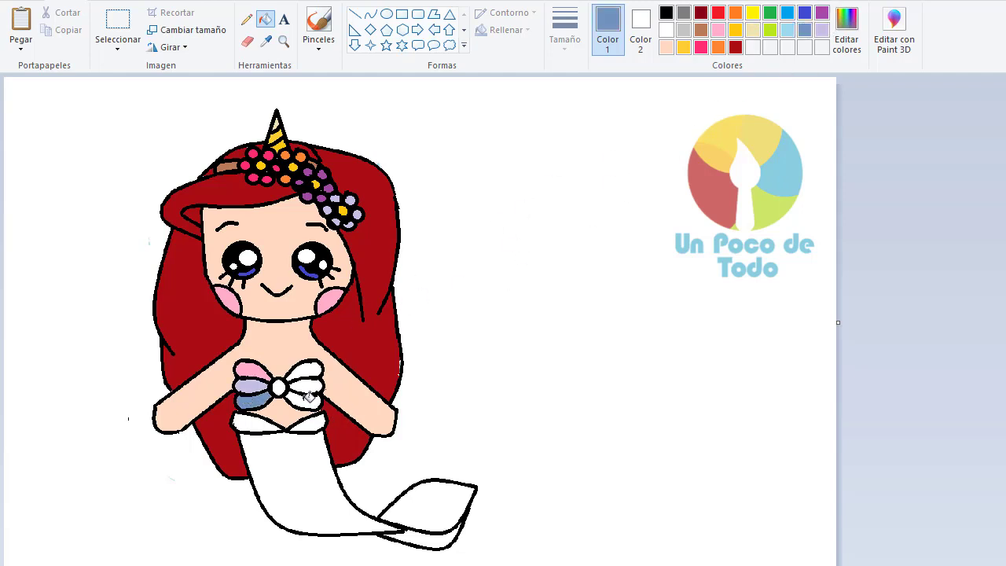
# Fill the bow's right folds with grey-blue, lavender and light pink from upper to lower, and its knot with vivid dark pink.
pyautogui.click(312, 370)
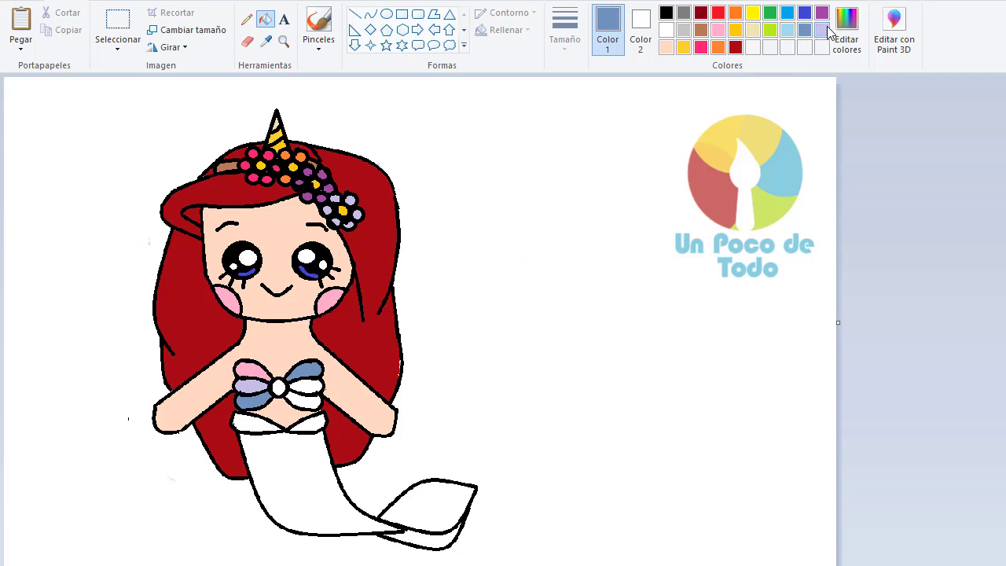
pyautogui.click(822, 29)
pyautogui.click(308, 382)
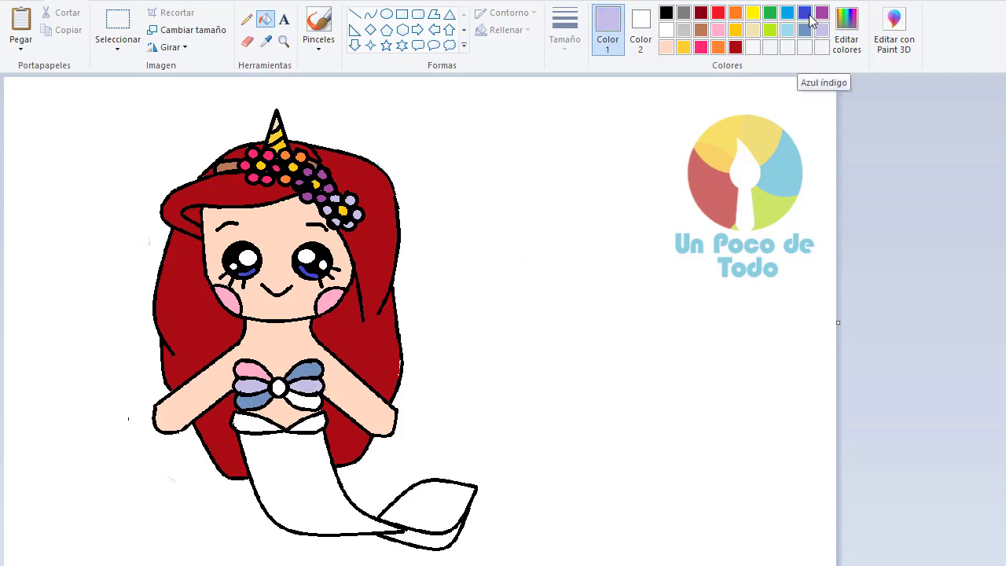
pyautogui.click(719, 30)
pyautogui.click(308, 398)
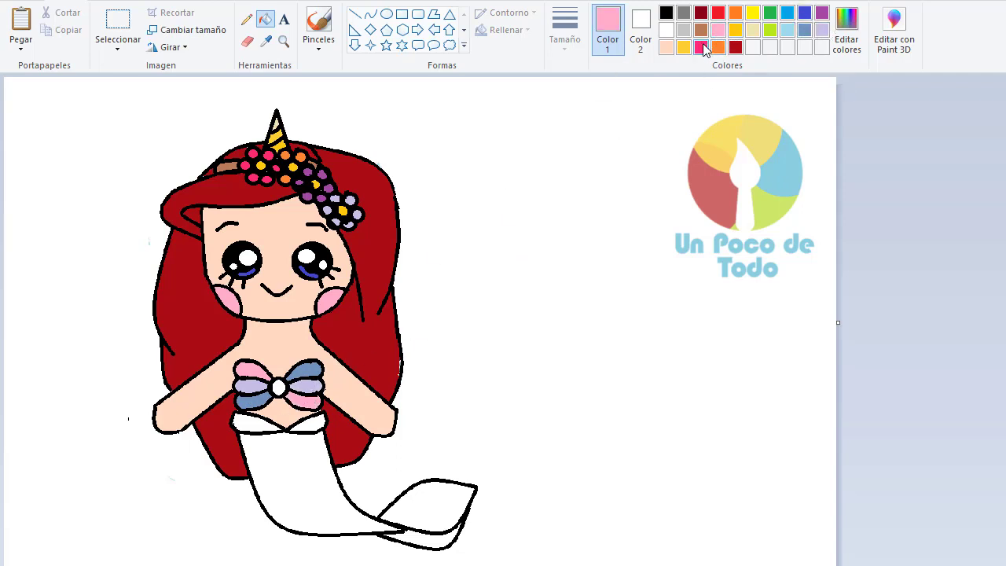
pyautogui.click(701, 47)
pyautogui.click(280, 386)
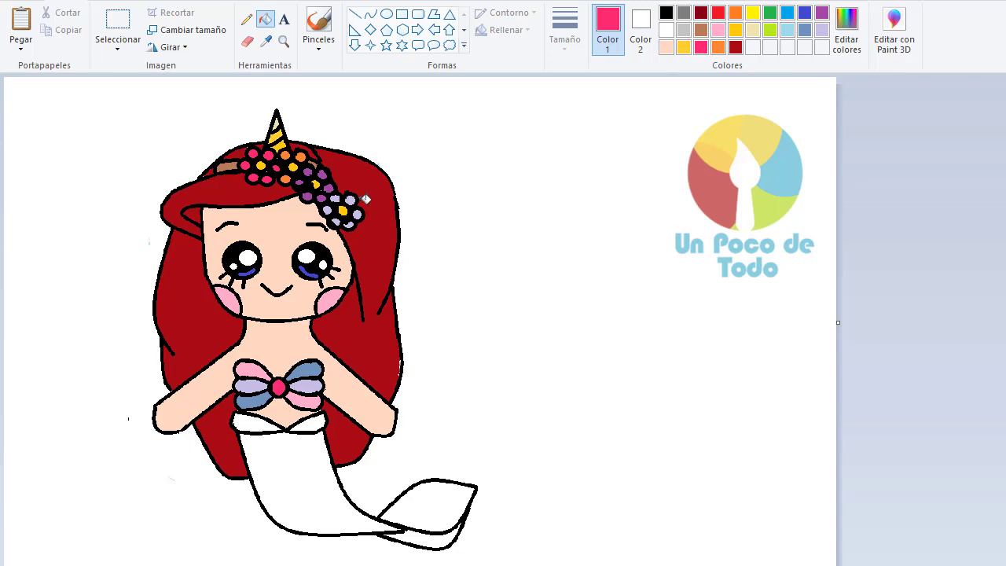
# Mix a slightly deeper pink from the light pink and fill both halves of the tail's waistband.
pyautogui.click(719, 30)
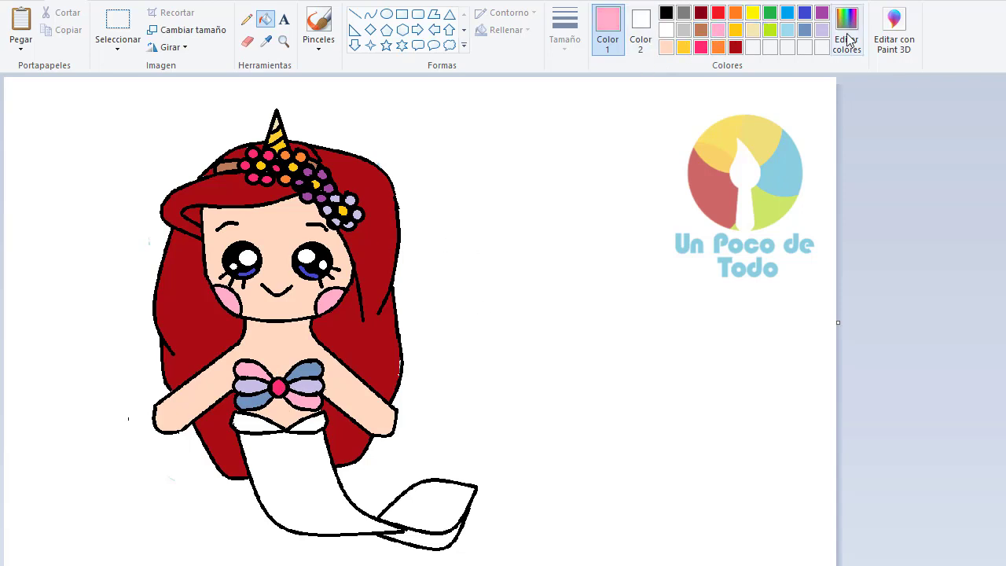
pyautogui.click(849, 38)
pyautogui.moveTo(669, 273); pyautogui.dragTo(673, 283)
pyautogui.click(363, 467)
pyautogui.click(260, 423)
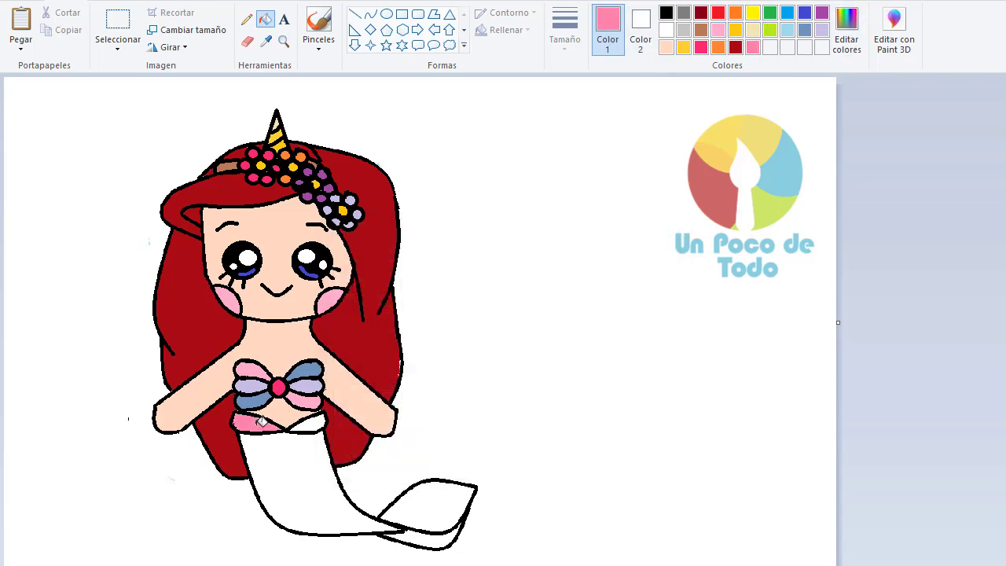
pyautogui.click(313, 422)
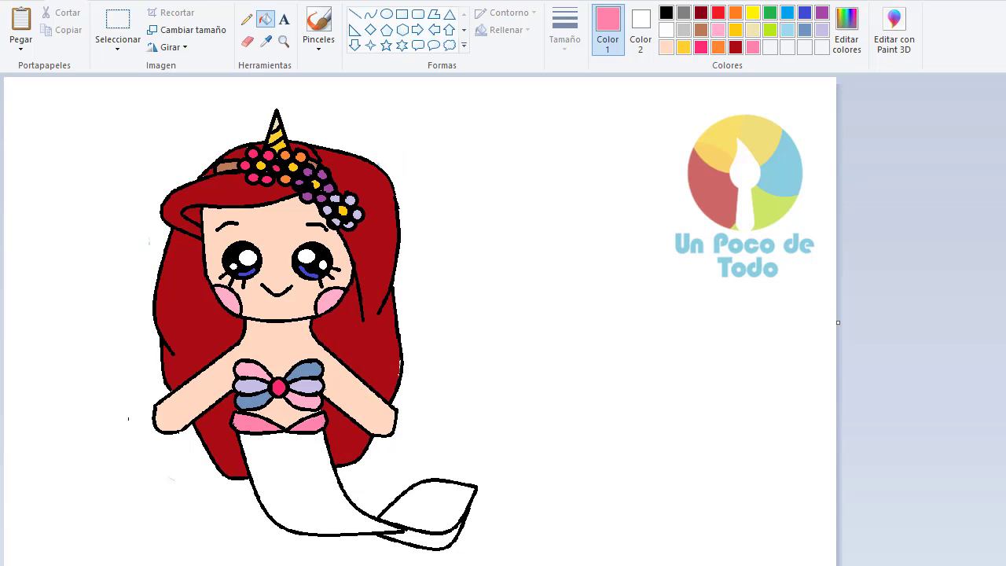
# Draw rows of overlapping black scale outlines freehand with the pencil down the tail, from the waistband to the fin.
pyautogui.click(371, 13)
pyautogui.click(247, 19)
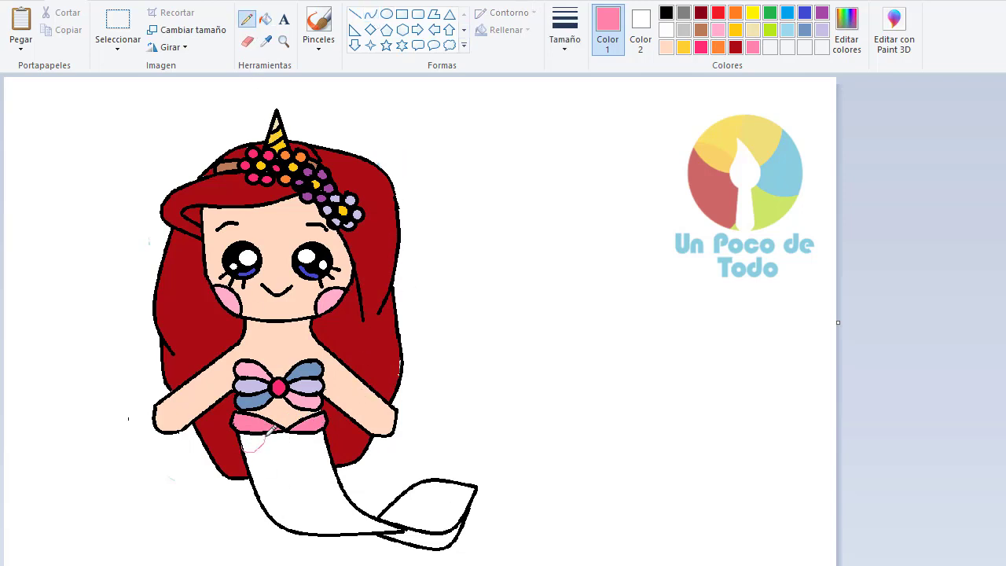
pyautogui.click(667, 13)
pyautogui.click(565, 32)
pyautogui.click(599, 135)
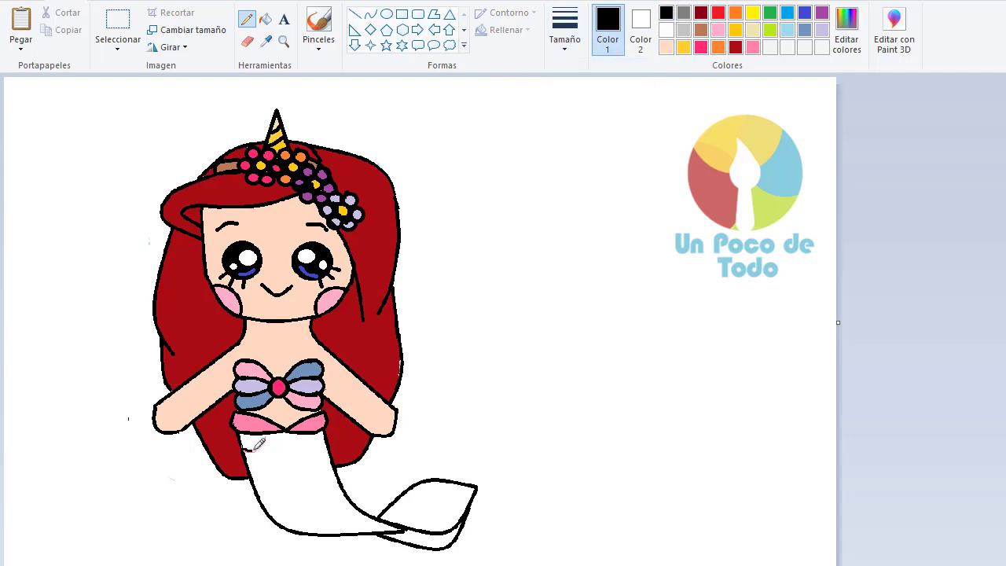
pyautogui.click(284, 41)
pyautogui.click(315, 378)
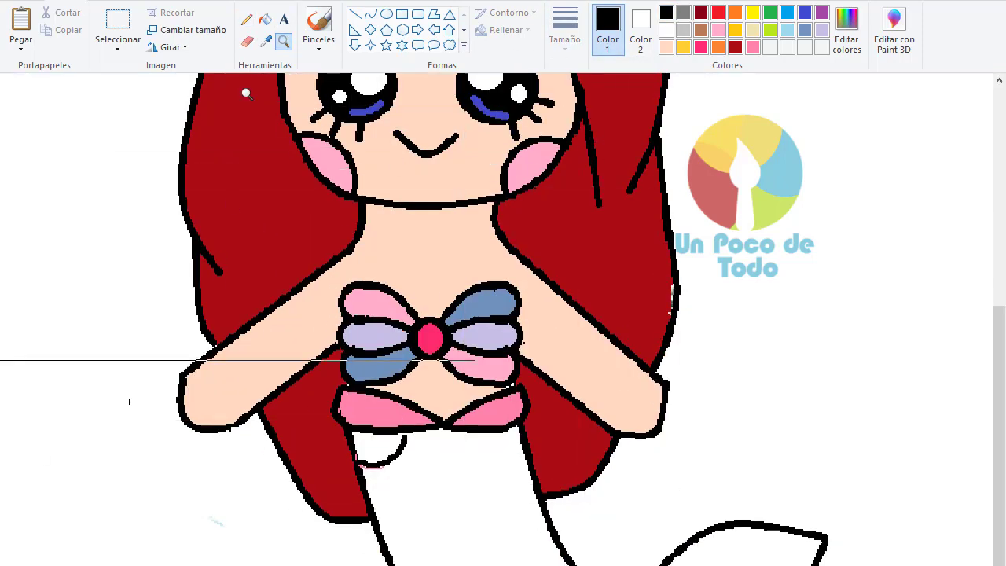
pyautogui.click(247, 19)
pyautogui.moveTo(408, 428)
pyautogui.mouseDown()
pyautogui.moveTo(438, 455)
pyautogui.moveTo(453, 425)
pyautogui.moveTo(470, 458)
pyautogui.moveTo(516, 439)
pyautogui.mouseUp()
pyautogui.moveTo(389, 460)
pyautogui.mouseDown()
pyautogui.moveTo(445, 455)
pyautogui.moveTo(435, 471)
pyautogui.mouseUp()
pyautogui.moveTo(381, 498)
pyautogui.mouseDown()
pyautogui.moveTo(409, 478)
pyautogui.moveTo(443, 497)
pyautogui.moveTo(467, 474)
pyautogui.moveTo(501, 486)
pyautogui.moveTo(538, 468)
pyautogui.mouseUp()
pyautogui.moveTo(395, 507)
pyautogui.mouseDown()
pyautogui.moveTo(427, 502)
pyautogui.moveTo(459, 515)
pyautogui.moveTo(488, 490)
pyautogui.moveTo(541, 495)
pyautogui.mouseUp()
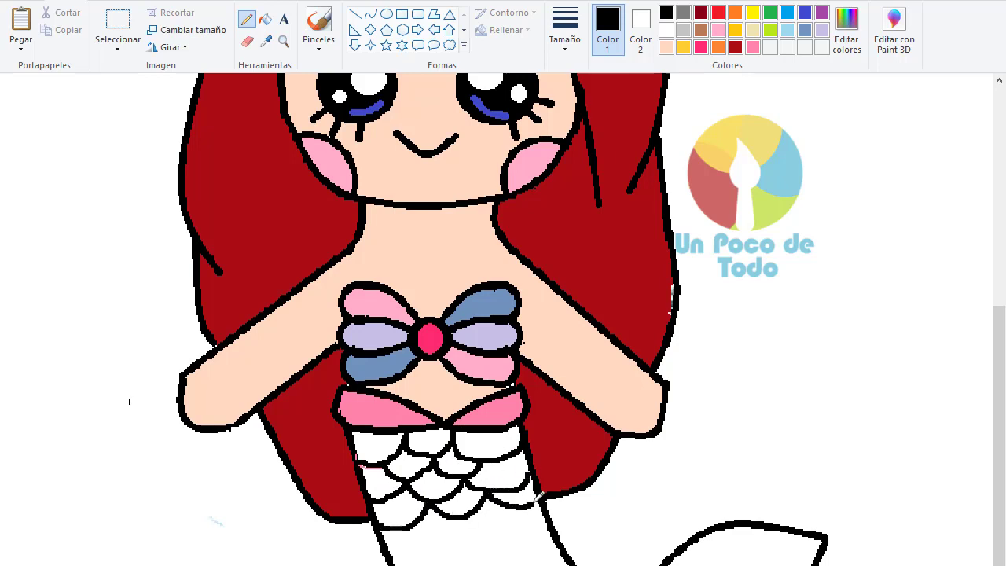
pyautogui.scroll(-1, 455, 505)
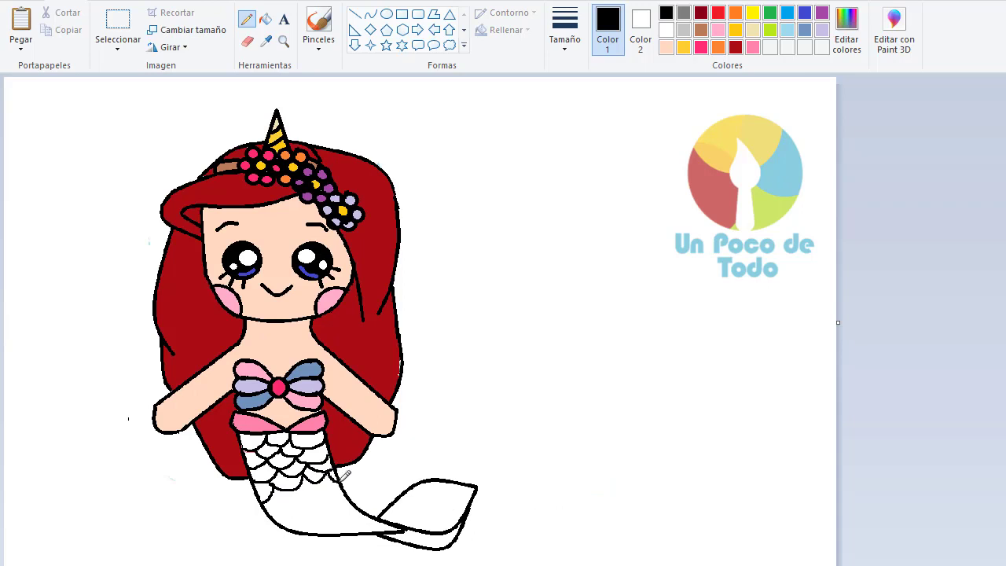
pyautogui.moveTo(270, 498); pyautogui.dragTo(323, 481)
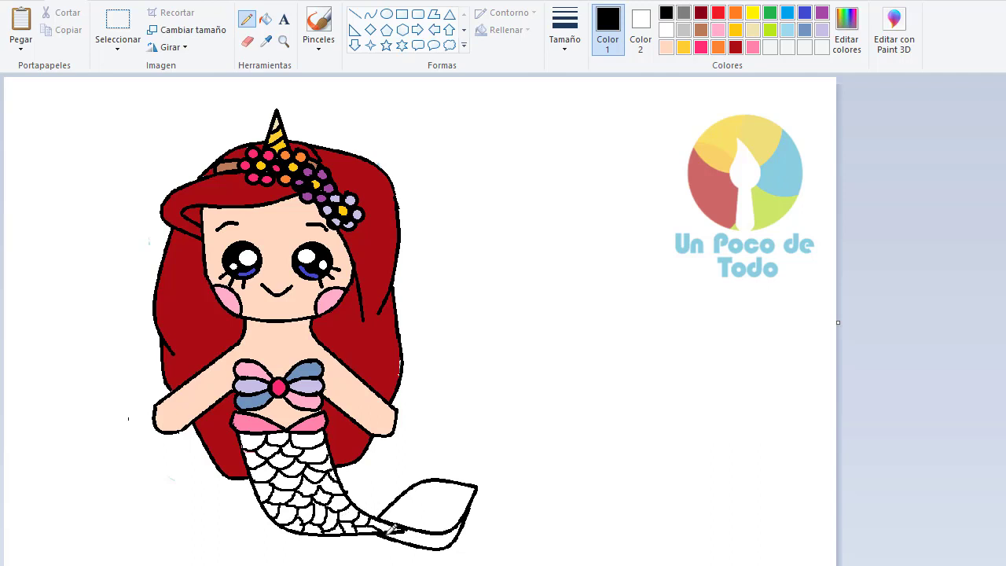
# Draw a black curved line inside the tail fin, following its upper edge from the fin's base towards the tip.
pyautogui.click(370, 13)
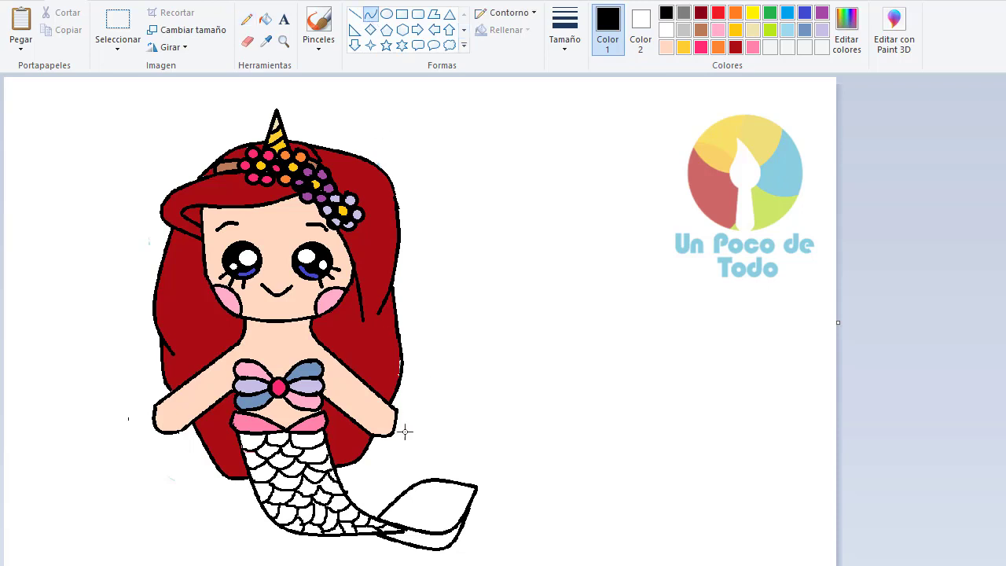
pyautogui.moveTo(390, 520); pyautogui.dragTo(461, 494)
pyautogui.click(425, 496)
pyautogui.click(424, 497)
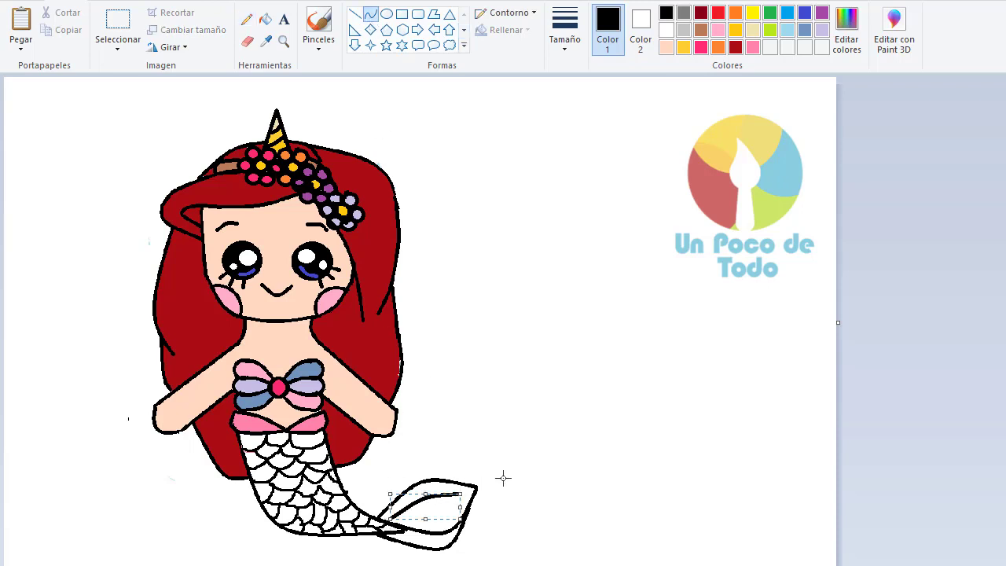
pyautogui.click(503, 478)
# Fill four scales across the middle and lower tail with pale cream yellow.
pyautogui.click(265, 19)
pyautogui.click(753, 29)
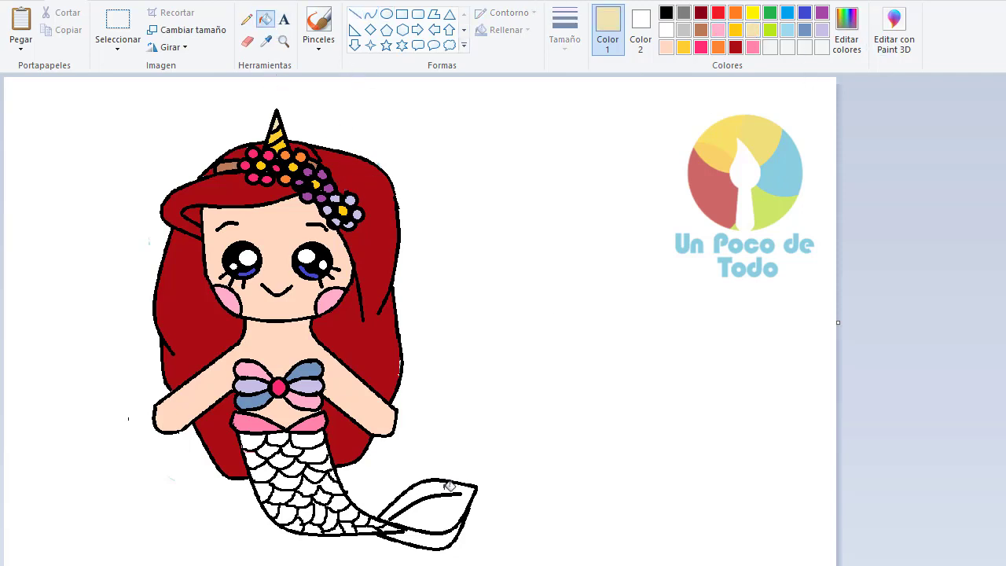
pyautogui.click(290, 482)
pyautogui.click(311, 490)
pyautogui.click(331, 486)
pyautogui.click(320, 514)
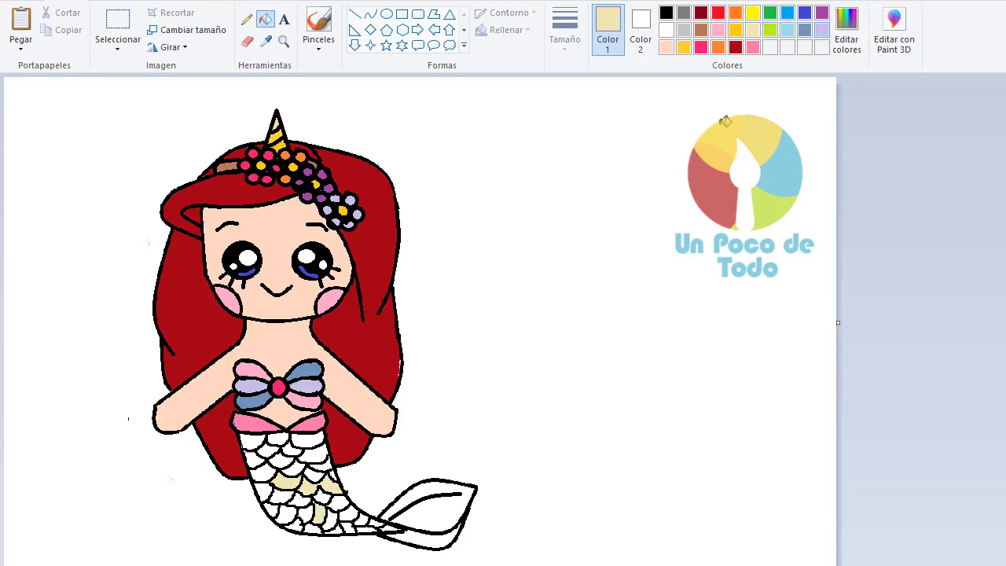
# Fill scattered scales from the top of the tail to its narrow end with lavender.
pyautogui.click(822, 29)
pyautogui.click(267, 449)
pyautogui.click(257, 458)
pyautogui.click(311, 440)
pyautogui.click(319, 475)
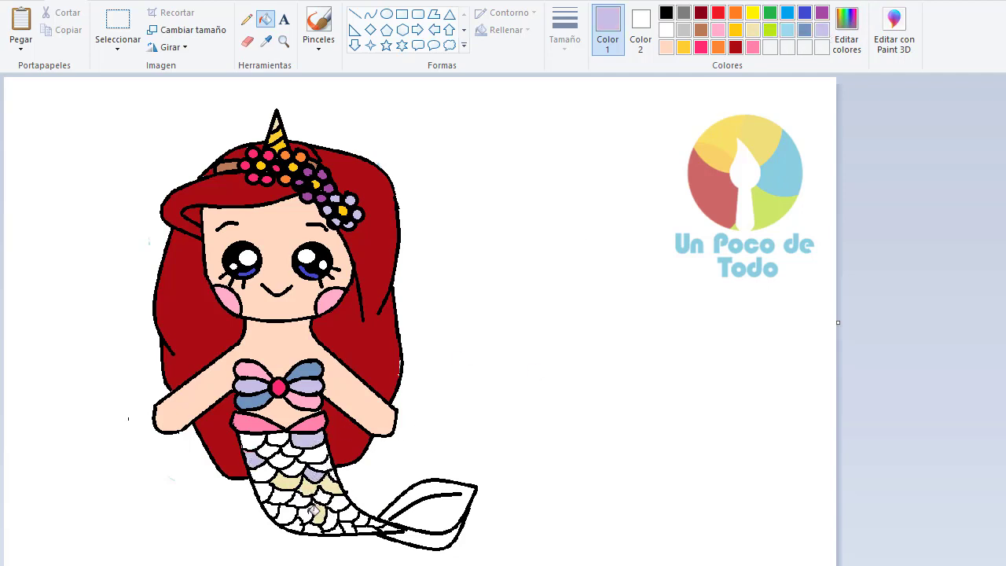
pyautogui.click(295, 512)
pyautogui.click(283, 519)
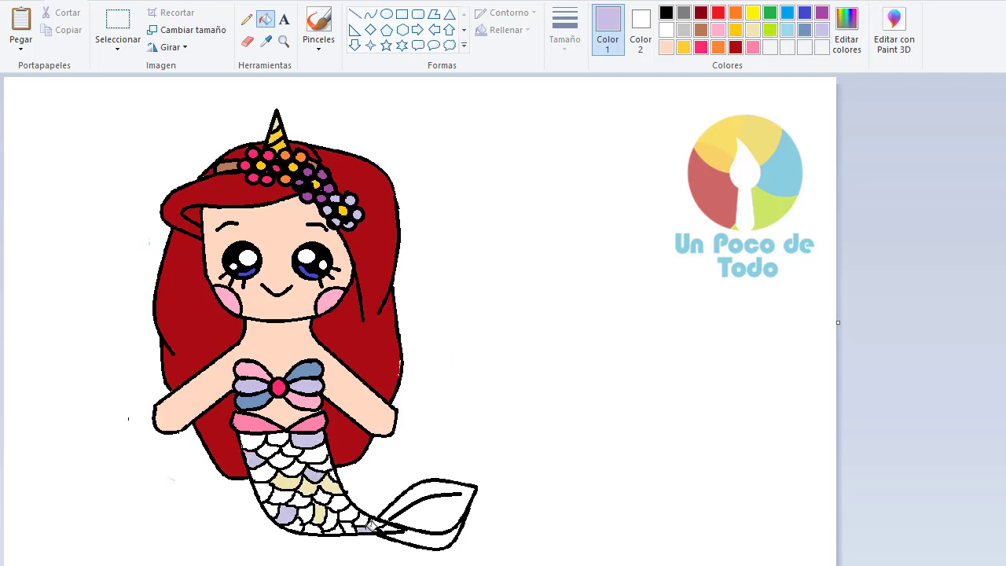
# Fill three scattered tail scales with vivid dark pink and one scale near the upper right edge with gold.
pyautogui.click(701, 46)
pyautogui.click(286, 458)
pyautogui.click(265, 492)
pyautogui.click(350, 512)
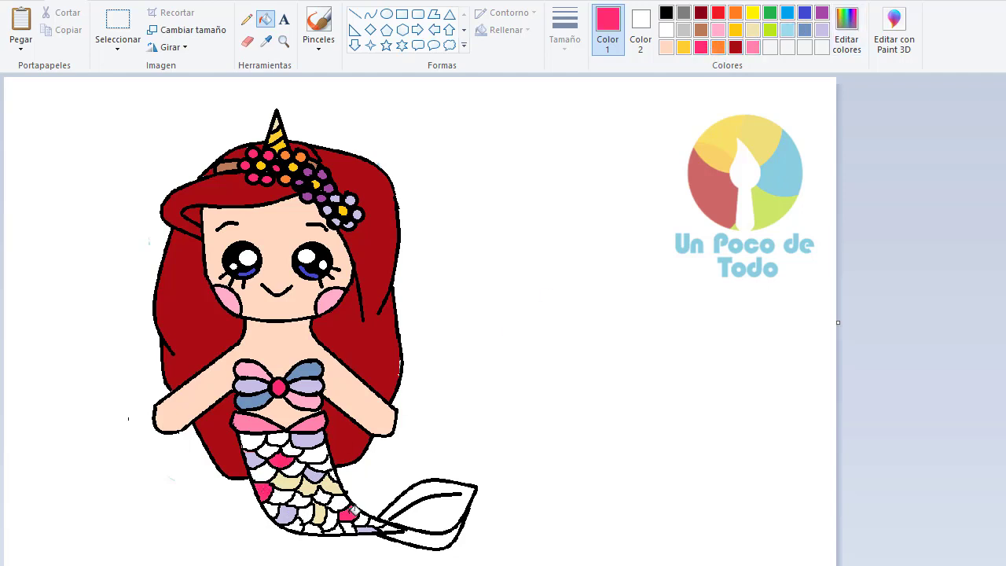
pyautogui.click(736, 32)
pyautogui.click(312, 456)
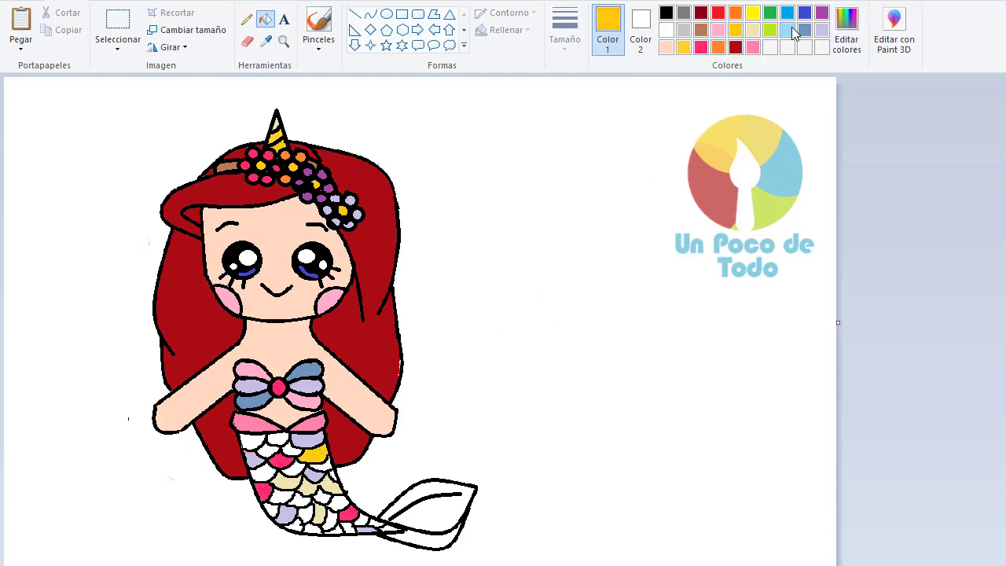
# Fill the top middle scale, two lower-left scales and one scale near the fin with lime green.
pyautogui.click(280, 438)
pyautogui.click(274, 506)
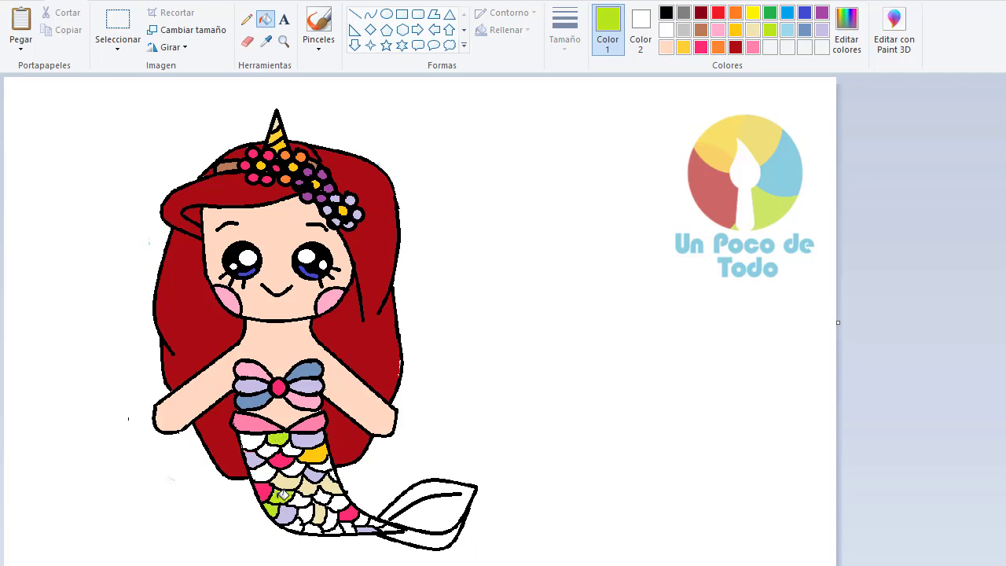
pyautogui.click(383, 519)
pyautogui.click(270, 447)
# Fill one upper tail scale with brown and three scattered scales, including the top left one, with light blue.
pyautogui.click(702, 30)
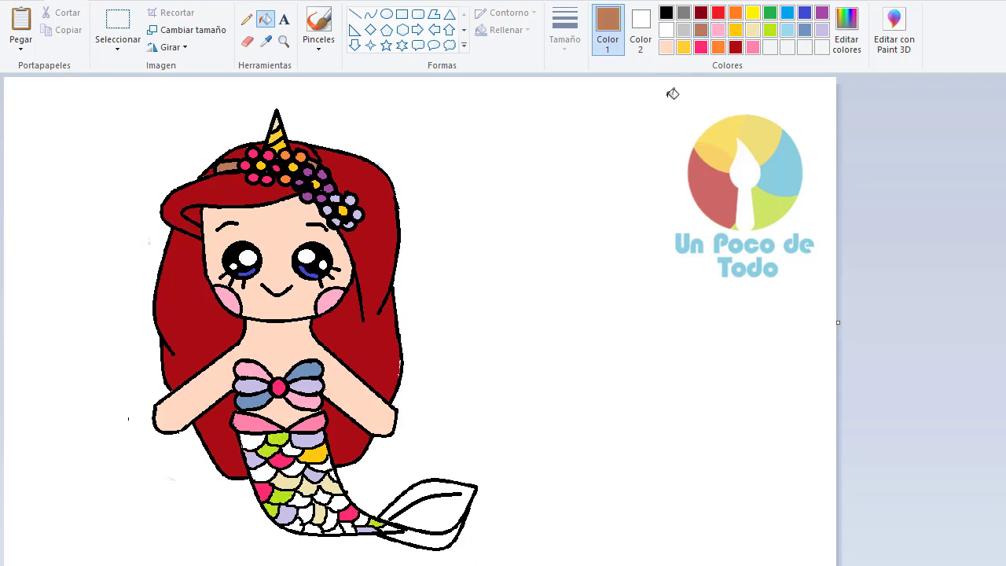
pyautogui.click(279, 448)
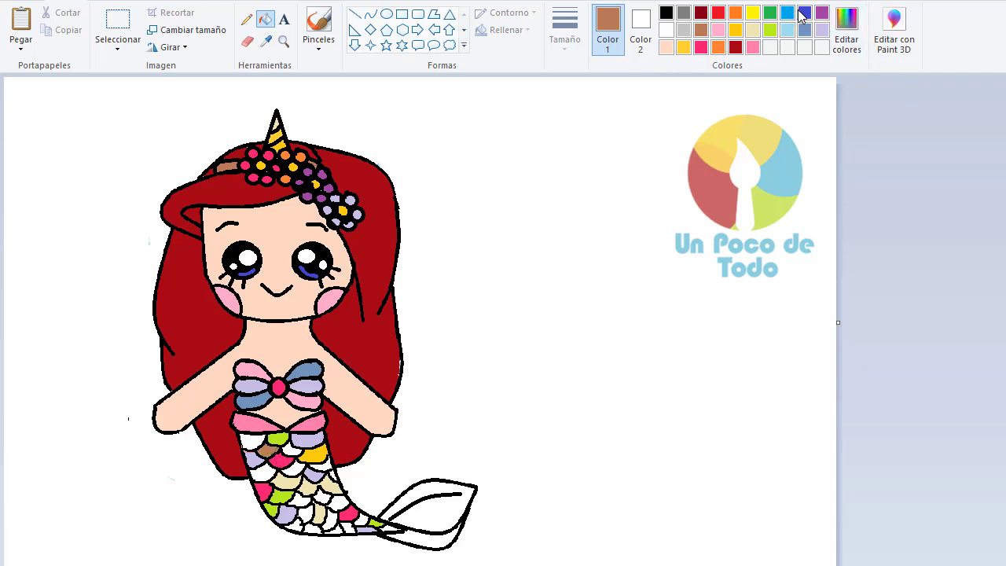
pyautogui.click(787, 30)
pyautogui.click(260, 446)
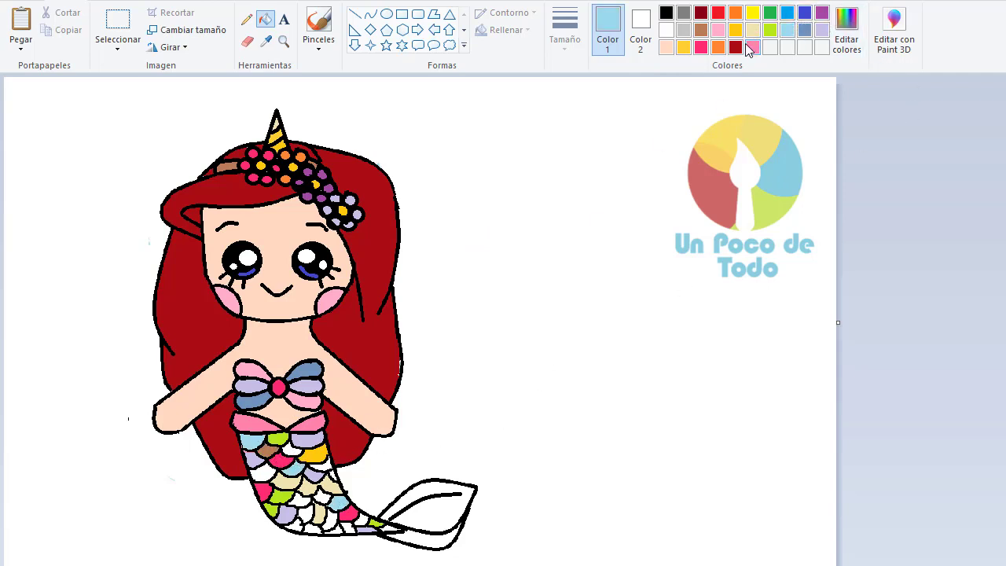
# Fill two lower tail scales with green and three upper tail scales with bright blue.
pyautogui.click(771, 13)
pyautogui.click(313, 525)
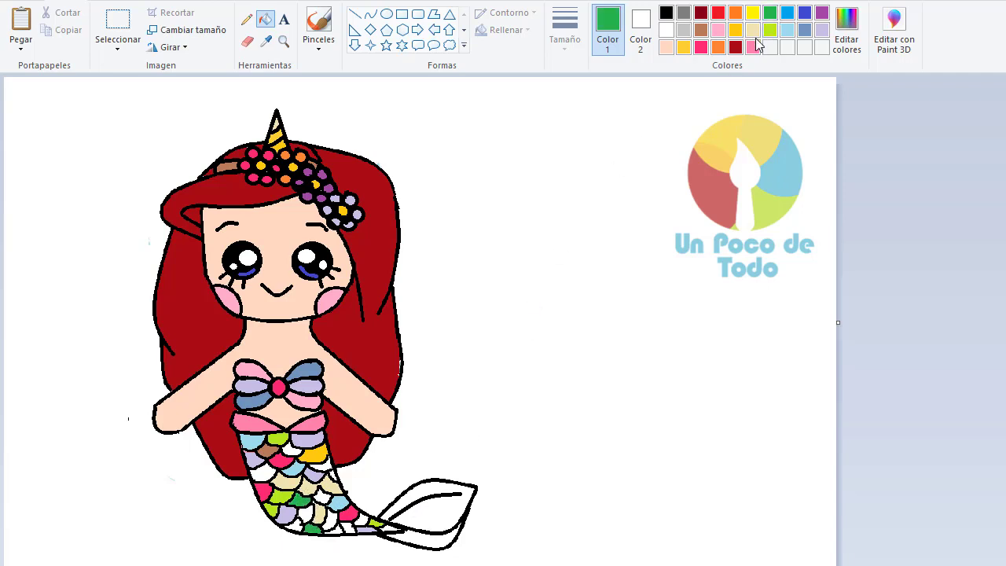
pyautogui.click(787, 13)
pyautogui.click(262, 470)
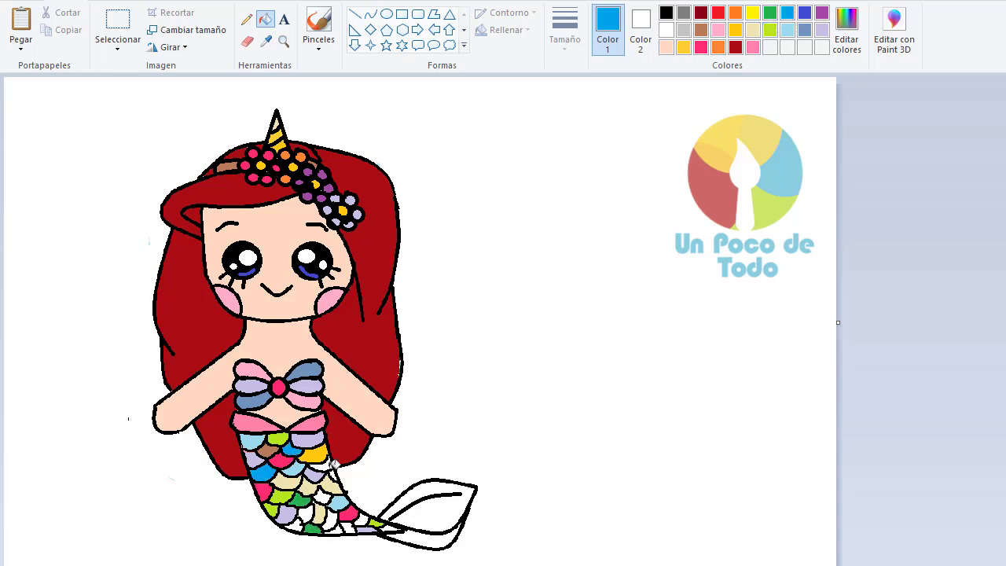
# Fill one scale on the lower tail with light grey and the white scales near the narrow end with dark red.
pyautogui.click(683, 30)
pyautogui.click(324, 494)
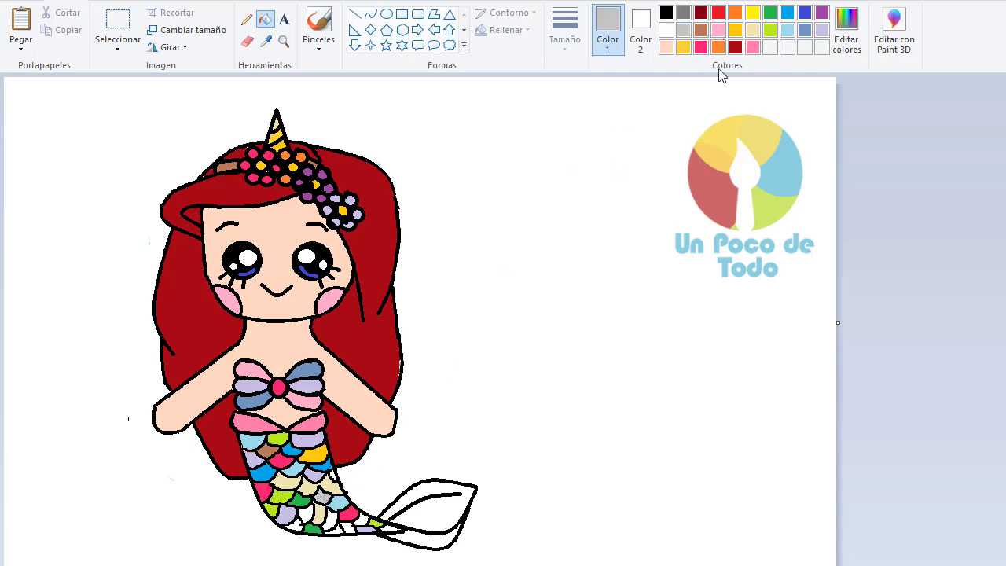
pyautogui.click(700, 12)
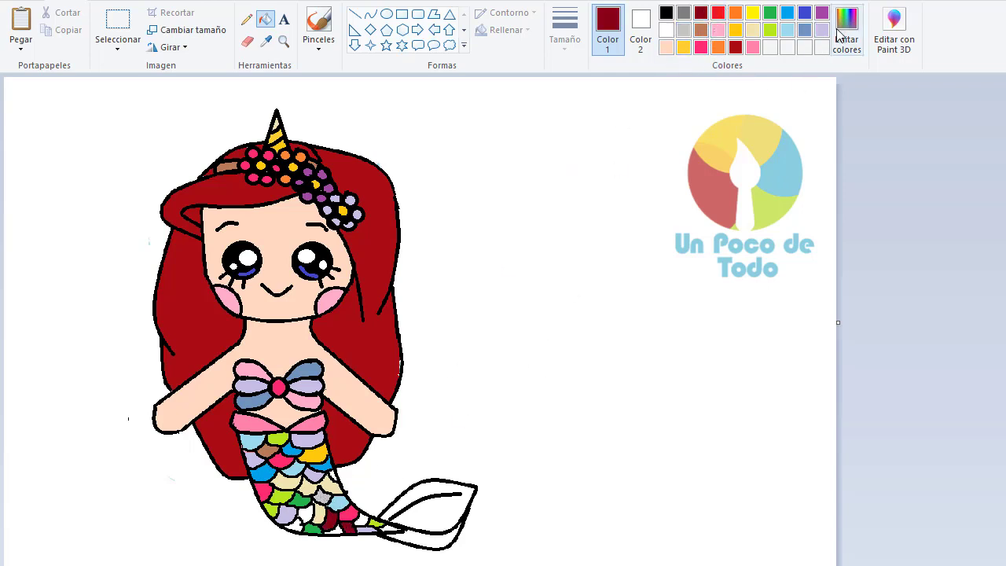
# Mix a medium purple (RGB 123, 102, 198) from the lavender and fill a lower tail scale with it.
pyautogui.click(847, 31)
pyautogui.moveTo(672, 276); pyautogui.dragTo(672, 309)
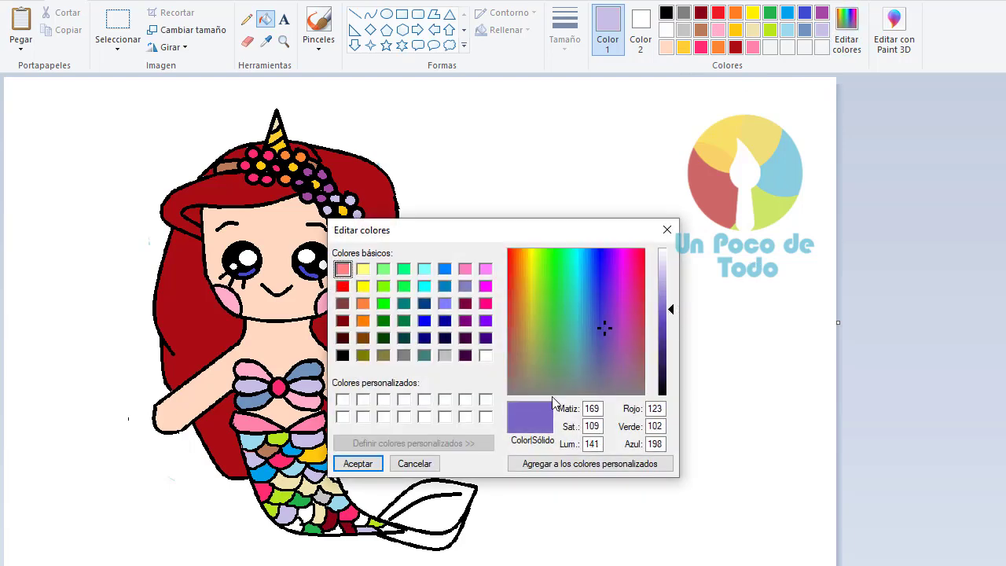
pyautogui.click(362, 460)
# Mix a light periwinkle by lightening the indigo and fill remaining white scales on the lower tail with it.
pyautogui.click(804, 13)
pyautogui.click(847, 32)
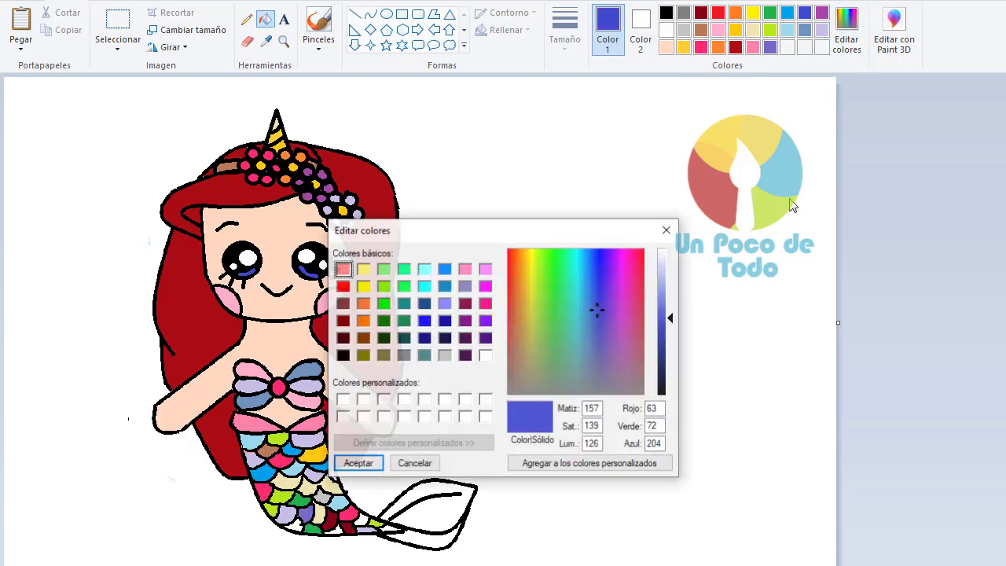
pyautogui.moveTo(672, 318); pyautogui.dragTo(672, 284)
pyautogui.click(359, 464)
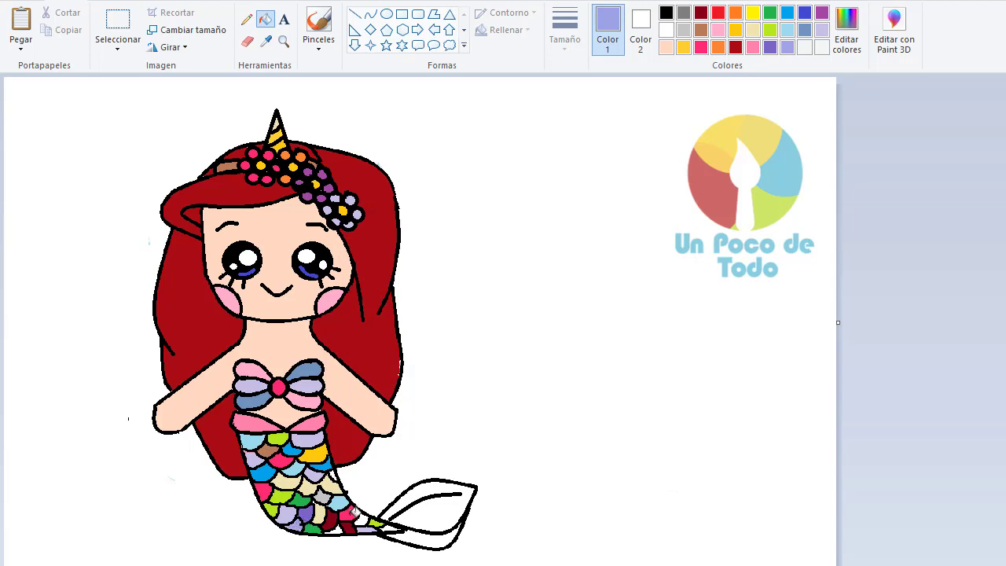
# Fill all sections of the tail fin with green.
pyautogui.click(771, 12)
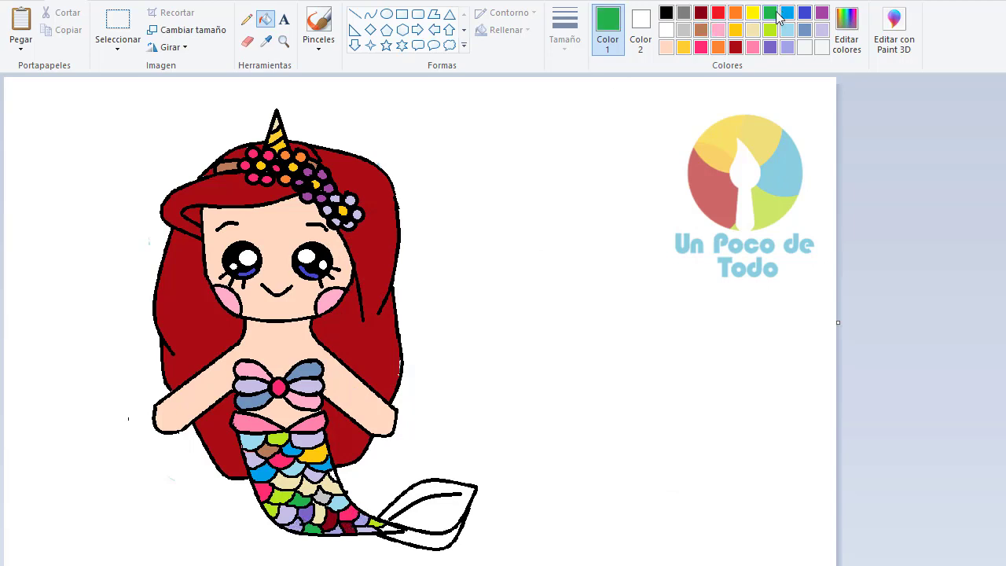
pyautogui.click(433, 515)
pyautogui.click(423, 538)
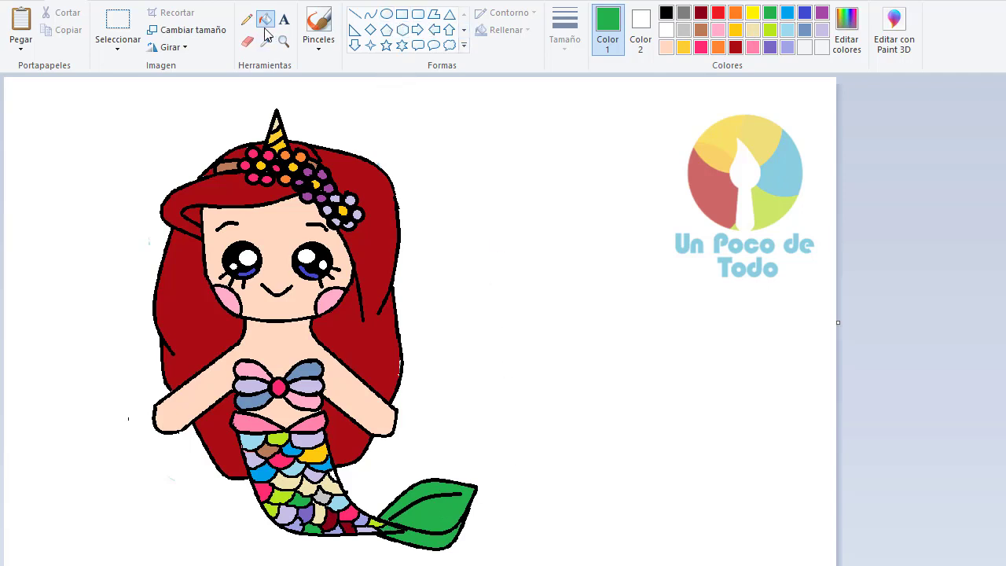
# Flip the whole mermaid horizontally and place it at the left side of the canvas.
pyautogui.click(118, 23)
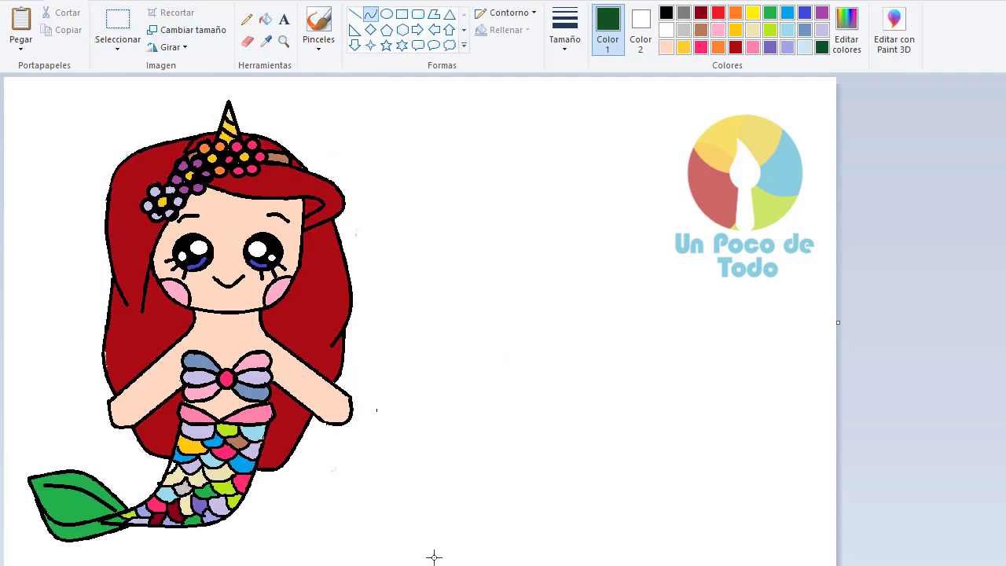
# Draw a tall, thick S-shaped seaweed strand just right of the mermaid and colour it medium green.
pyautogui.moveTo(434, 557); pyautogui.dragTo(451, 170)
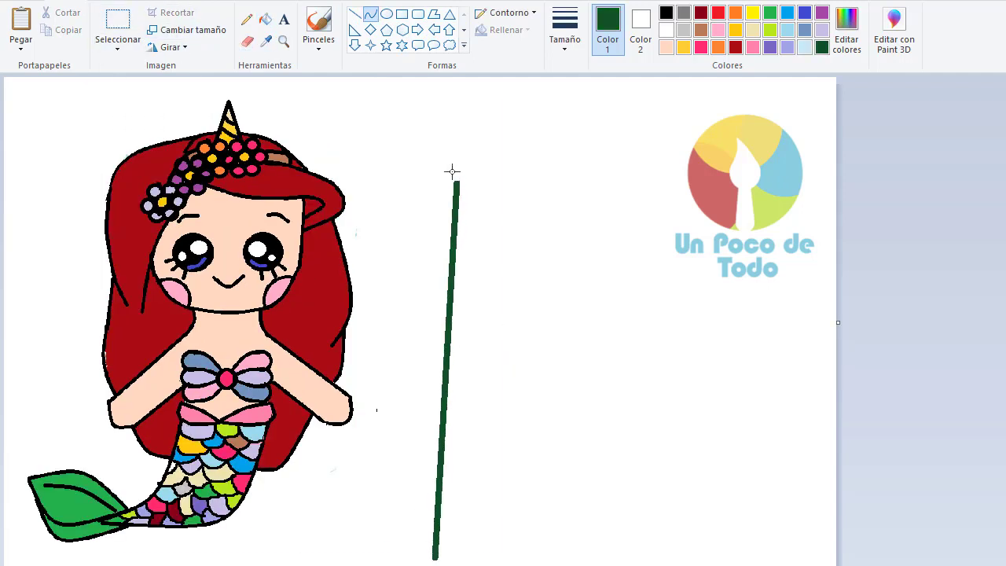
pyautogui.moveTo(442, 370); pyautogui.dragTo(413, 391)
pyautogui.moveTo(460, 315); pyautogui.dragTo(480, 361)
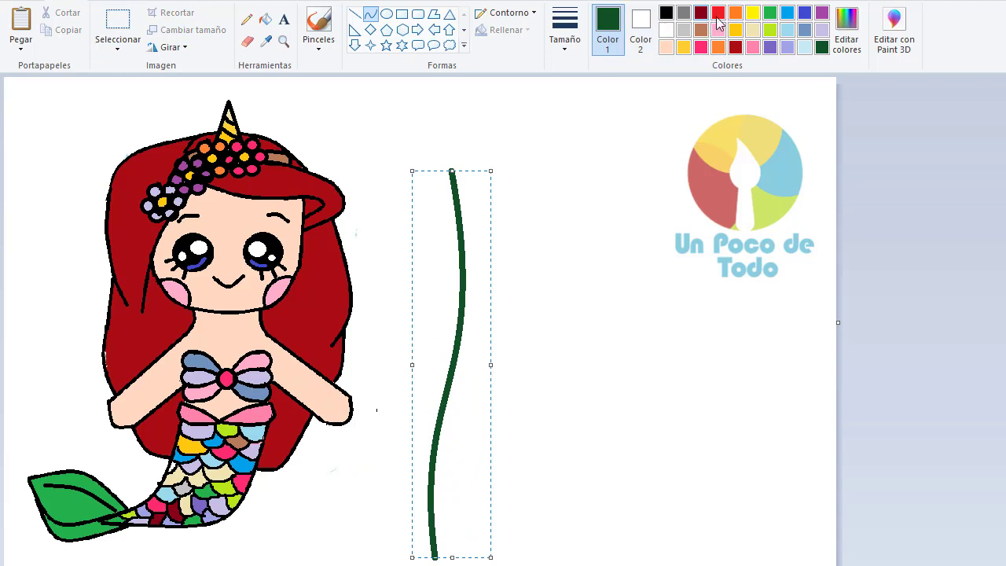
pyautogui.click(735, 47)
pyautogui.click(770, 13)
pyautogui.click(557, 557)
# Draw a shorter wavy seaweed strand to the right of the first one and colour it lime green.
pyautogui.moveTo(500, 549)
pyautogui.mouseDown()
pyautogui.moveTo(487, 362)
pyautogui.moveTo(513, 269)
pyautogui.mouseUp()
pyautogui.moveTo(486, 420); pyautogui.dragTo(473, 424)
pyautogui.moveTo(505, 385); pyautogui.dragTo(513, 427)
pyautogui.click(513, 427)
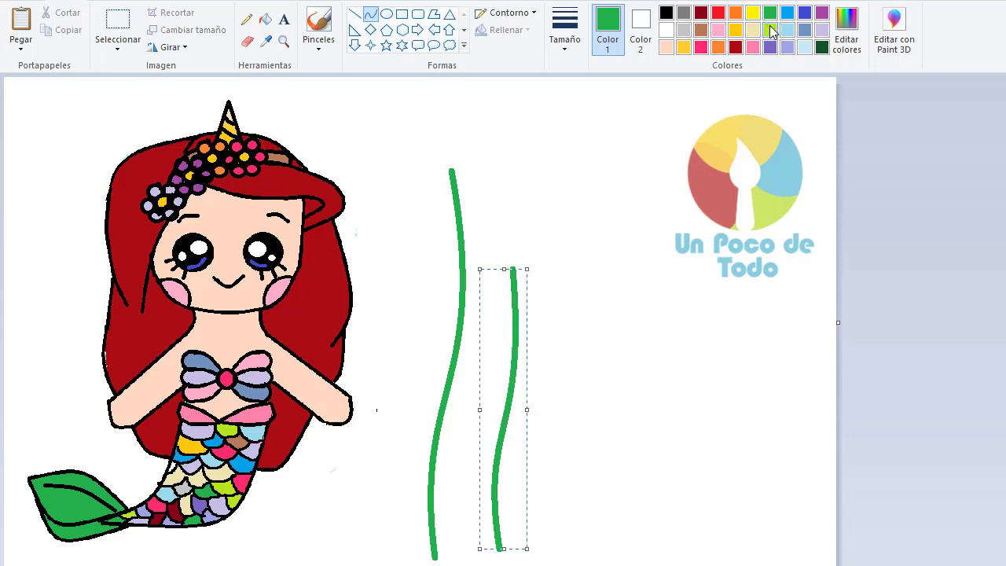
pyautogui.click(770, 30)
# Draw a taller, gently curved seaweed strand to the right of the lime one and colour it dark green.
pyautogui.moveTo(539, 563); pyautogui.dragTo(567, 115)
pyautogui.moveTo(563, 355)
pyautogui.mouseDown()
pyautogui.moveTo(574, 299)
pyautogui.moveTo(555, 348)
pyautogui.mouseUp()
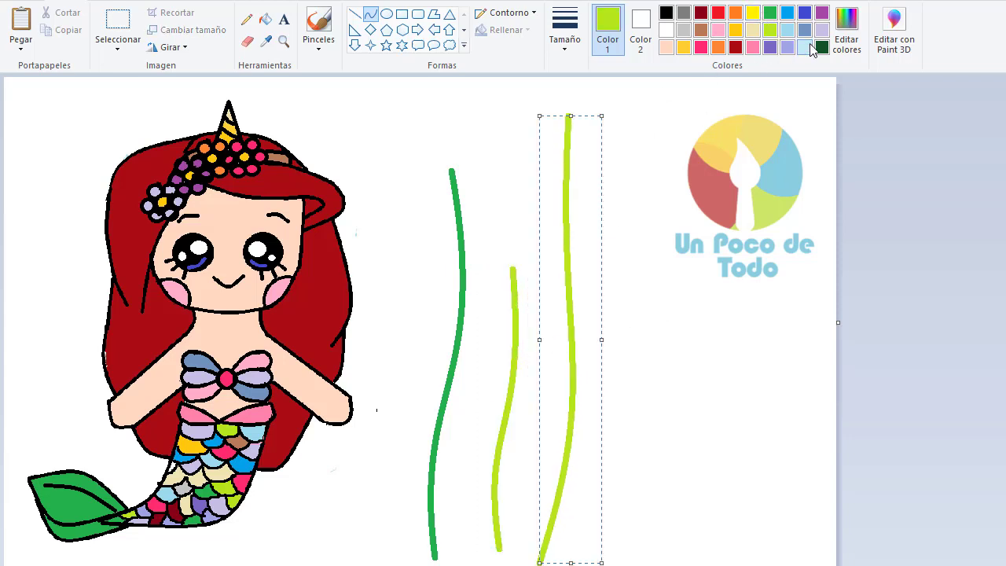
pyautogui.click(823, 47)
pyautogui.click(625, 541)
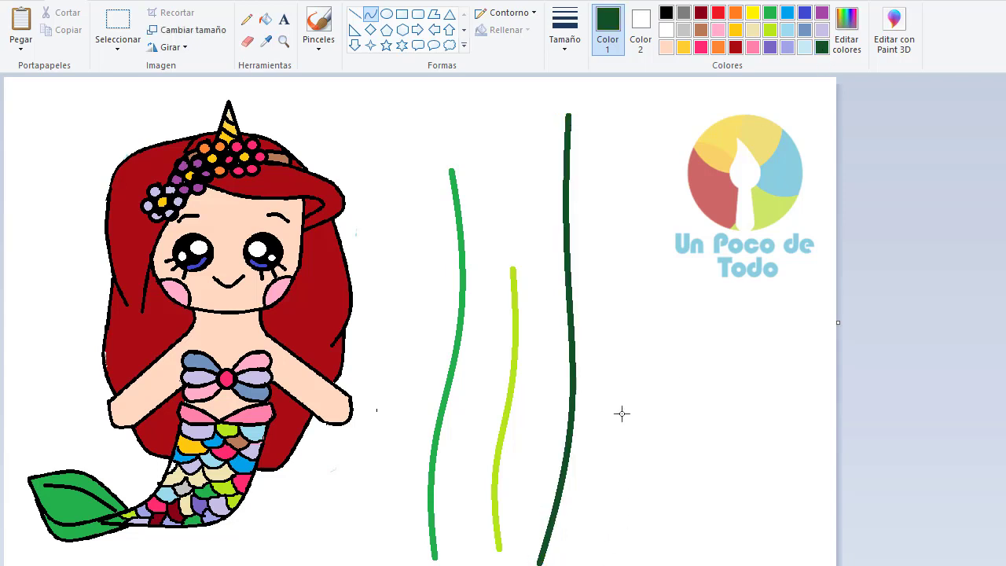
# Draw a short wavy seaweed strand to the right of the dark green one and colour it grey-blue.
pyautogui.moveTo(602, 564); pyautogui.dragTo(616, 331)
pyautogui.moveTo(607, 460); pyautogui.dragTo(583, 473)
pyautogui.moveTo(608, 448); pyautogui.dragTo(634, 481)
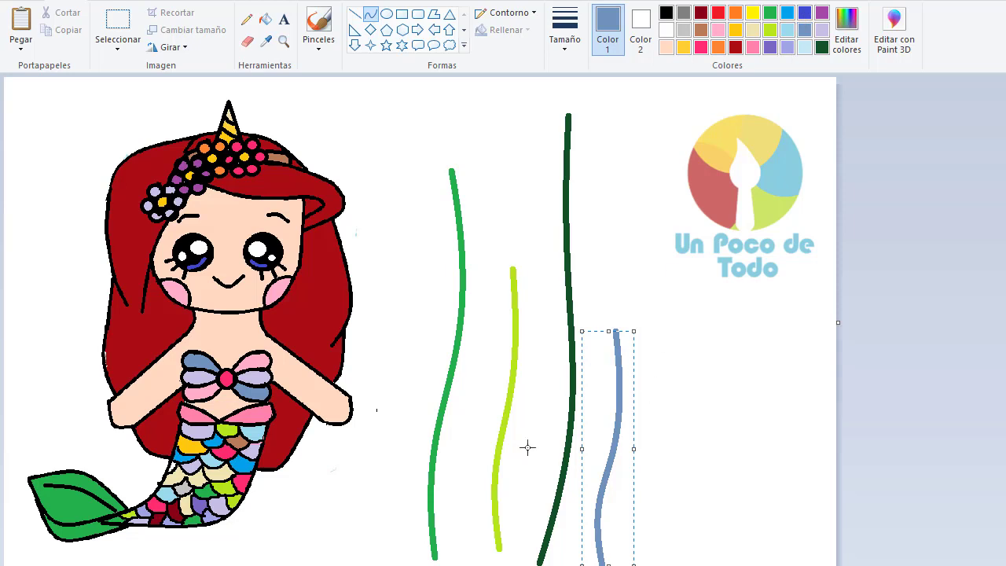
pyautogui.click(505, 531)
# Draw a short wavy seaweed strand between the first green strand and the lime one, and colour it medium green.
pyautogui.moveTo(464, 562); pyautogui.dragTo(483, 349)
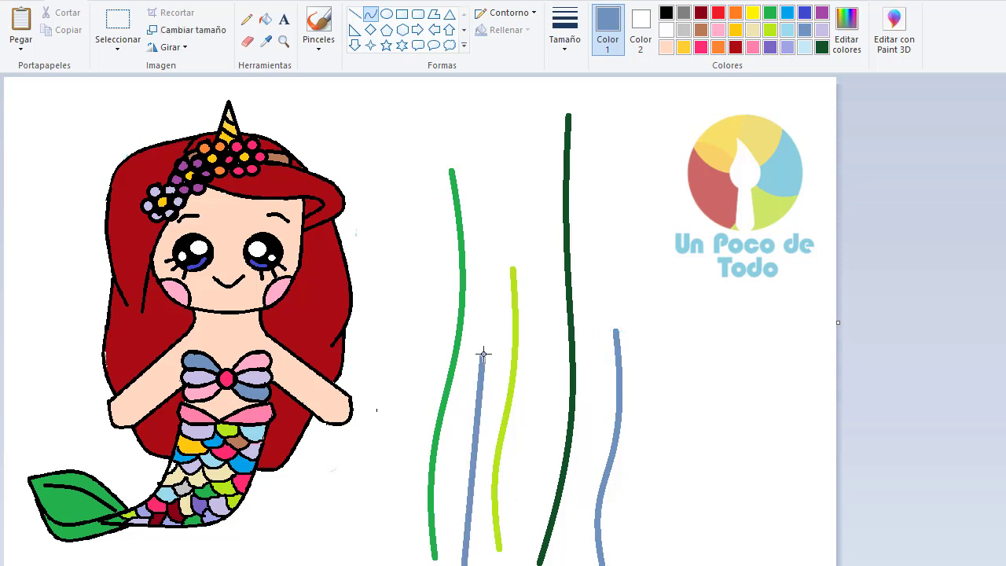
pyautogui.moveTo(472, 453); pyautogui.dragTo(445, 461)
pyautogui.moveTo(475, 427); pyautogui.dragTo(487, 438)
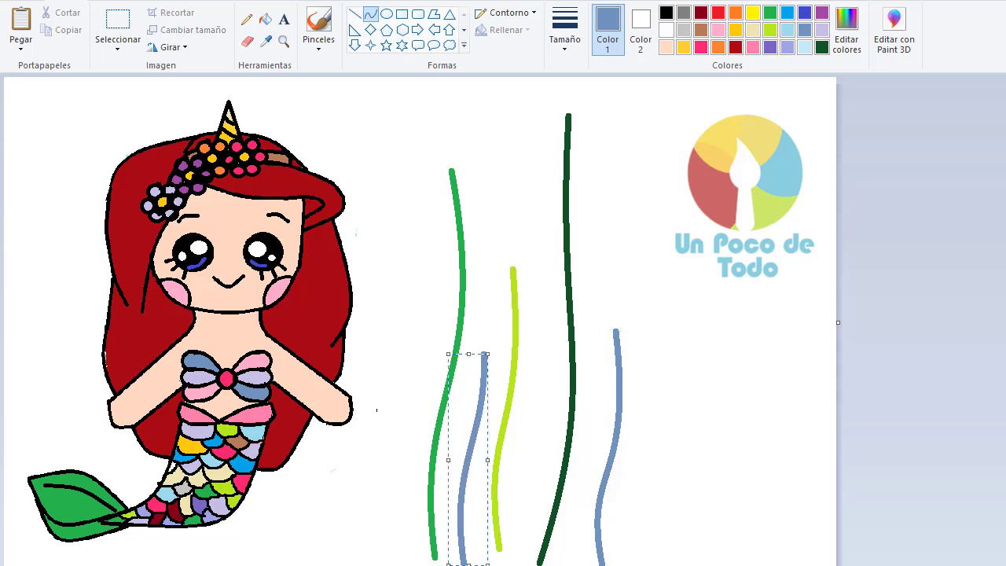
pyautogui.click(770, 13)
pyautogui.click(521, 543)
pyautogui.click(524, 544)
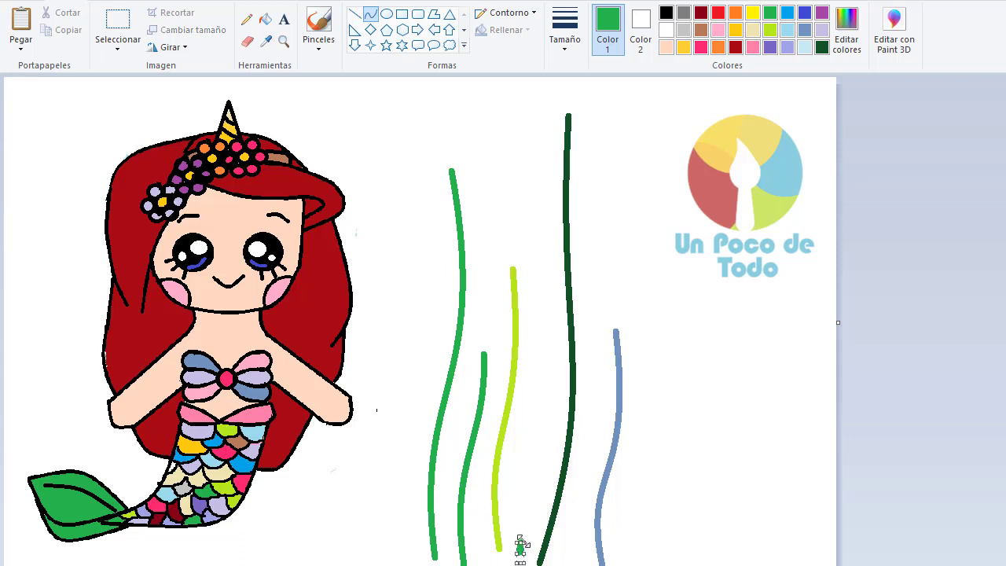
pyautogui.hotkey('ctrl', 'z')
# Draw a gently curved medium green seaweed strand between the lime strand and the dark green one.
pyautogui.moveTo(522, 562); pyautogui.dragTo(555, 317)
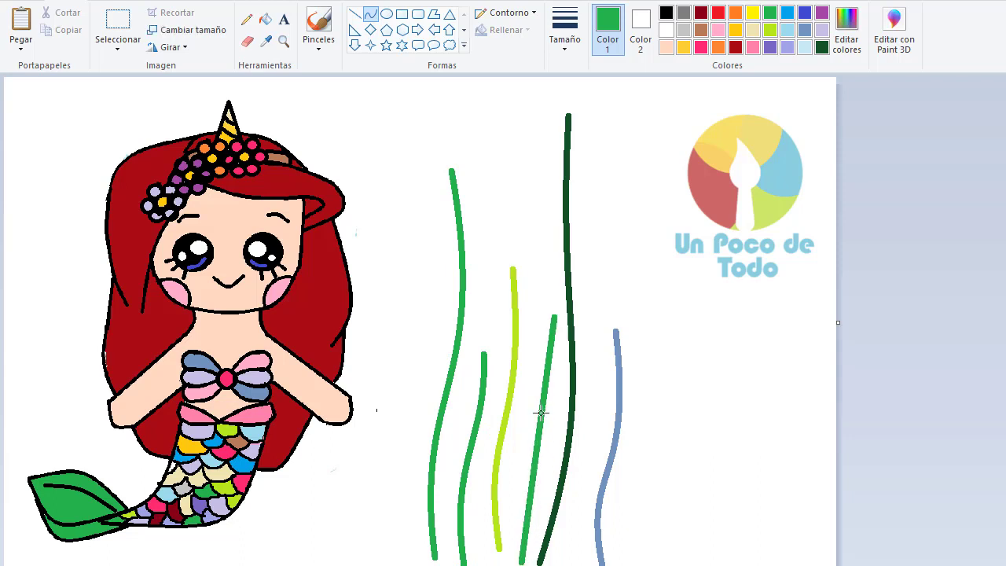
pyautogui.moveTo(539, 425); pyautogui.dragTo(520, 444)
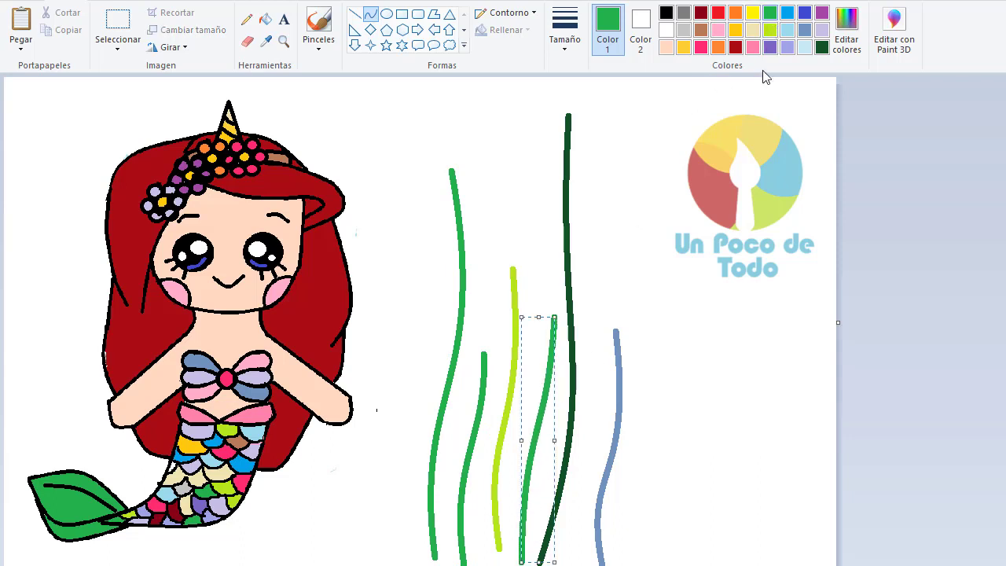
pyautogui.click(590, 495)
# Draw another wavy medium green strand beside the dark green one, lengthen it upward and shift it to overlap the dark green strand.
pyautogui.moveTo(572, 561); pyautogui.dragTo(593, 393)
pyautogui.moveTo(583, 454)
pyautogui.mouseDown()
pyautogui.moveTo(558, 461)
pyautogui.moveTo(603, 457)
pyautogui.mouseUp()
pyautogui.moveTo(591, 396); pyautogui.dragTo(596, 262)
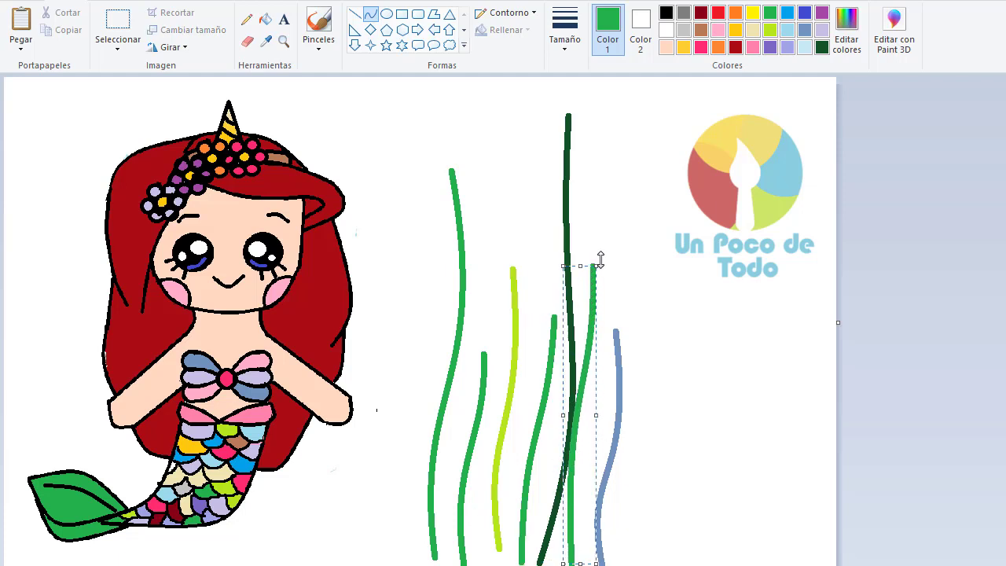
pyautogui.moveTo(582, 369); pyautogui.dragTo(572, 362)
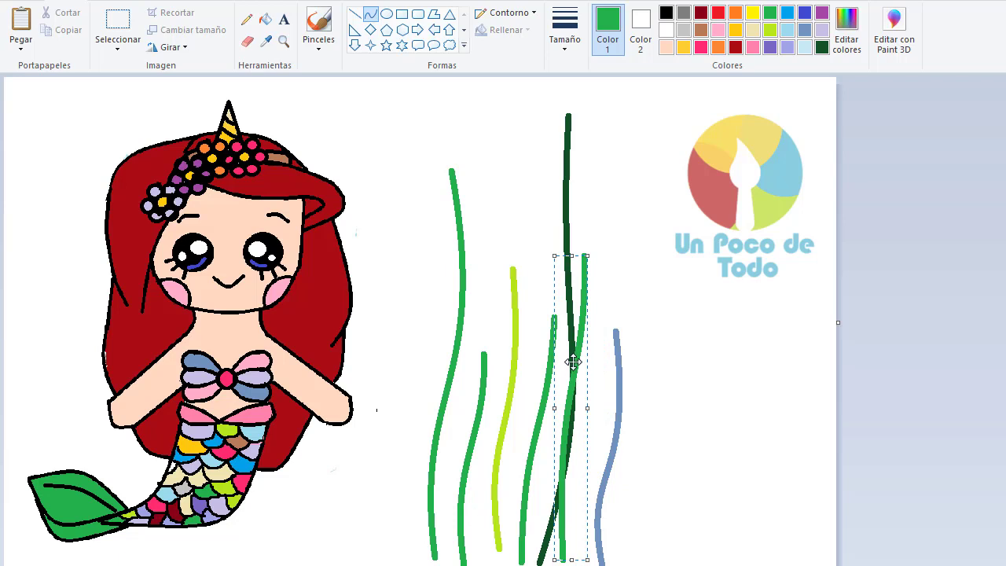
pyautogui.click(723, 370)
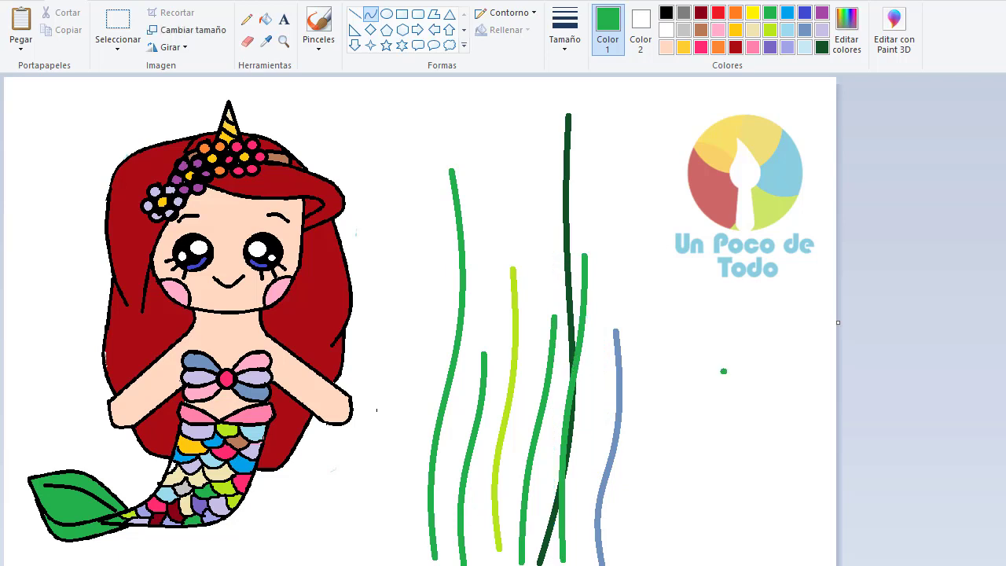
# Fill the white background around the mermaid and seaweed with pale blue.
pyautogui.click(265, 20)
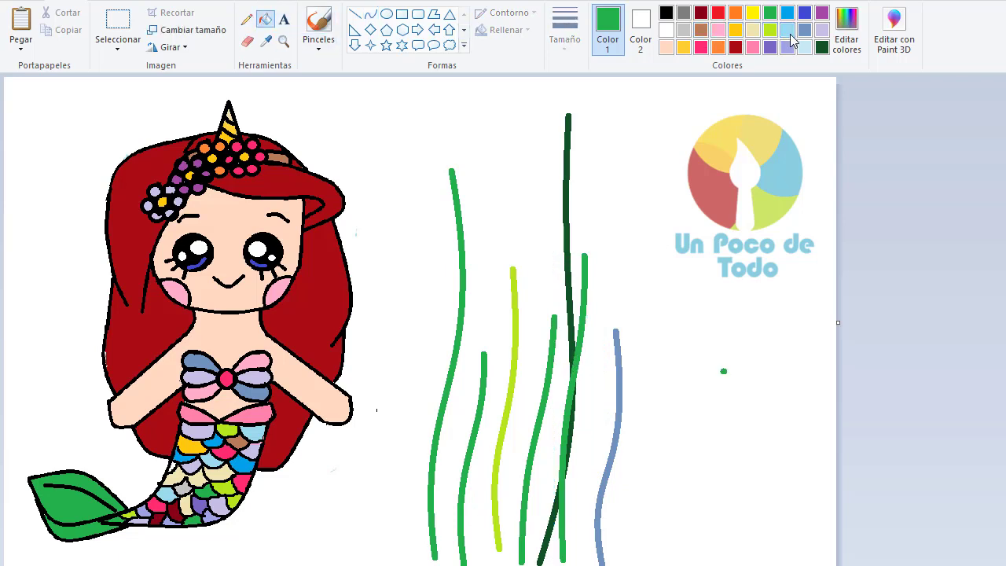
pyautogui.click(788, 30)
pyautogui.click(805, 47)
pyautogui.click(665, 244)
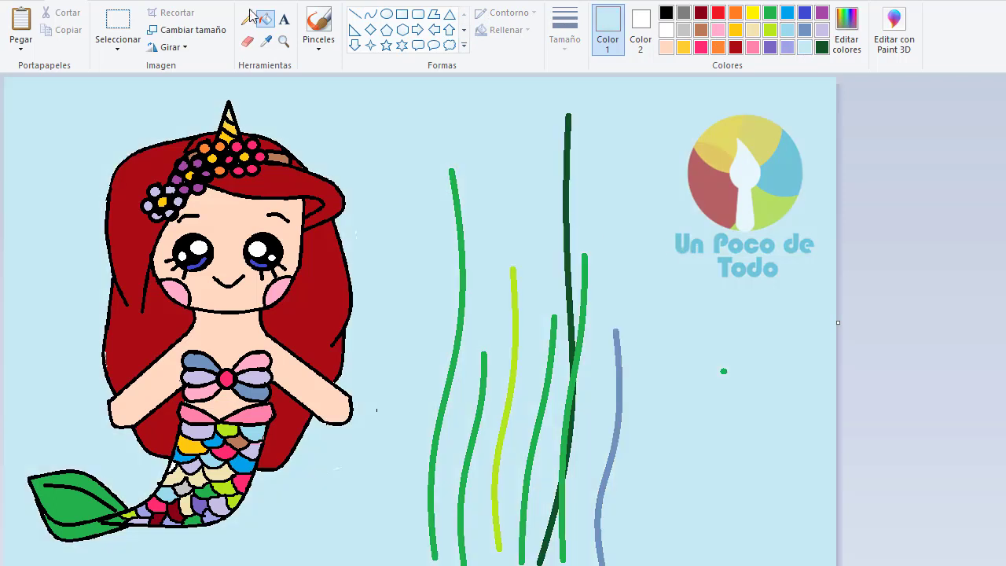
# Draw nine white oval bubbles of varied sizes with pale blue outlines, scattered among and around the seaweed strands.
pyautogui.click(386, 14)
pyautogui.moveTo(384, 147); pyautogui.dragTo(442, 217)
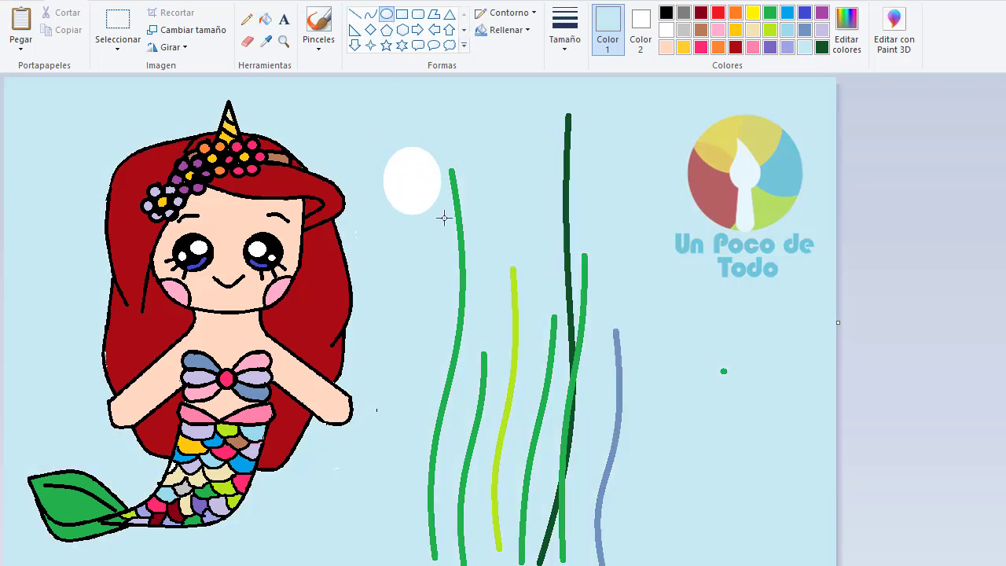
pyautogui.click(512, 207)
pyautogui.moveTo(501, 180); pyautogui.dragTo(540, 223)
pyautogui.moveTo(536, 275); pyautogui.dragTo(582, 327)
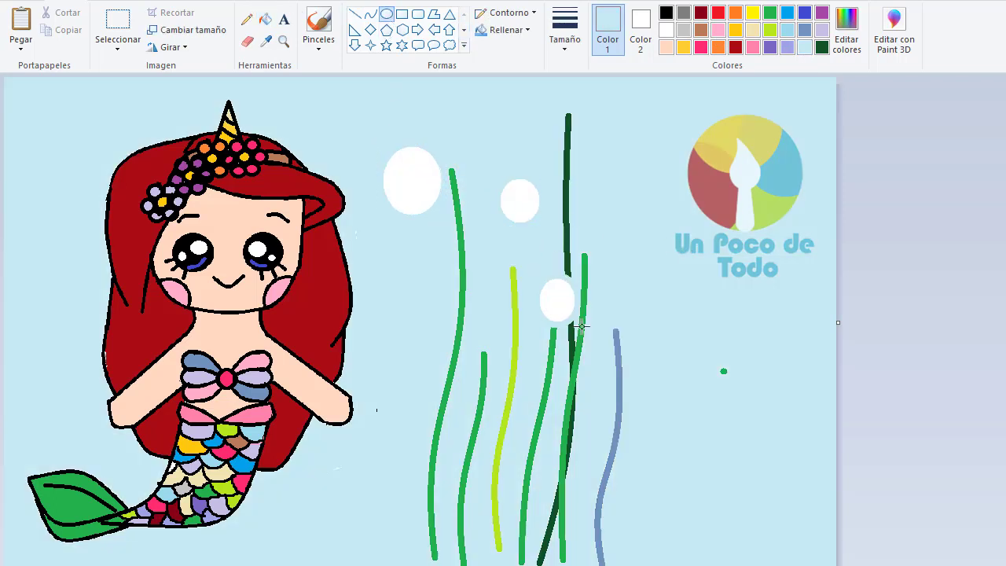
pyautogui.moveTo(618, 238); pyautogui.dragTo(657, 275)
pyautogui.moveTo(379, 310); pyautogui.dragTo(434, 363)
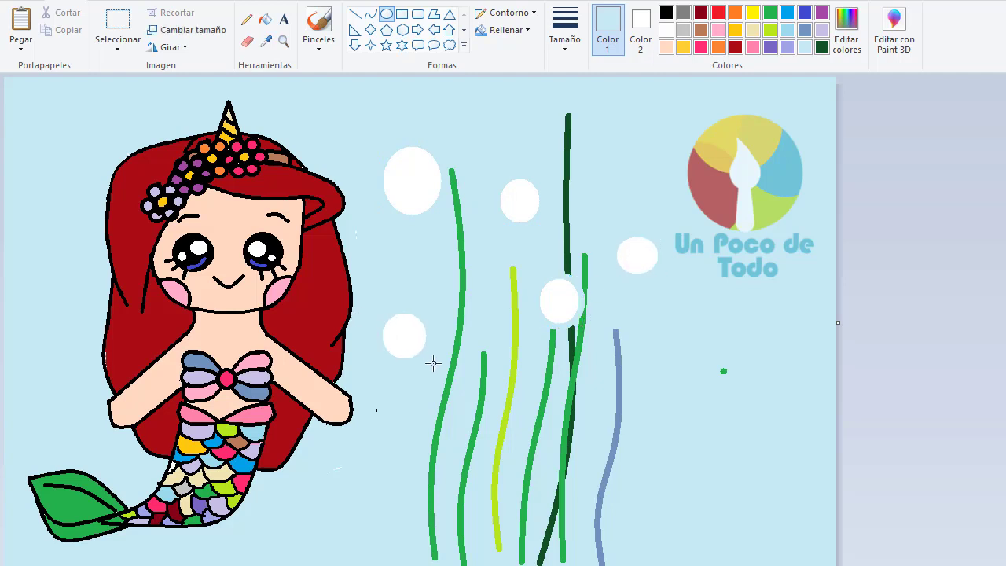
pyautogui.moveTo(471, 395); pyautogui.dragTo(531, 452)
pyautogui.moveTo(630, 412)
pyautogui.mouseDown()
pyautogui.moveTo(685, 472)
pyautogui.moveTo(706, 472)
pyautogui.mouseUp()
pyautogui.moveTo(667, 305); pyautogui.dragTo(686, 318)
pyautogui.moveTo(613, 119); pyautogui.dragTo(652, 160)
pyautogui.click(663, 99)
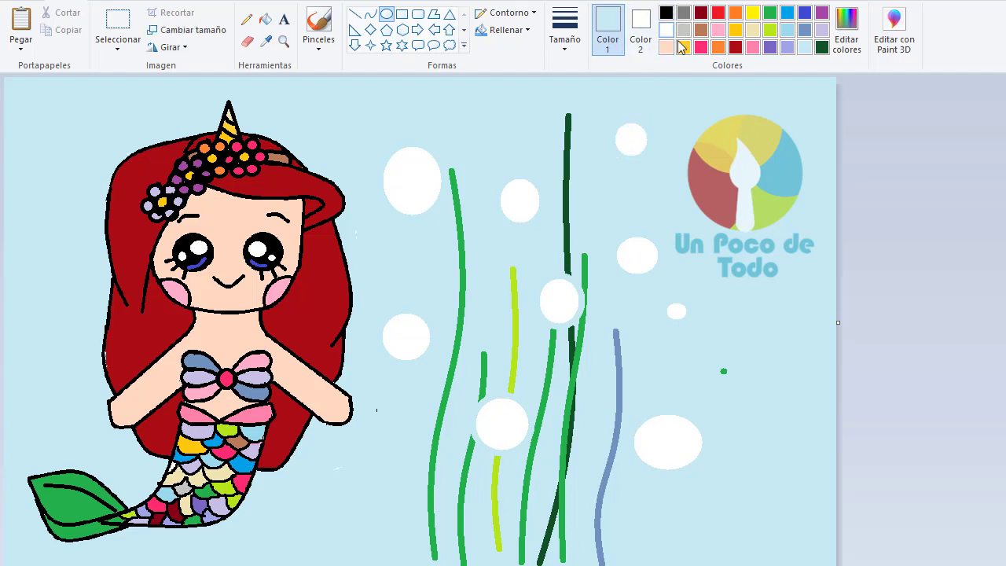
# Try adding small light grey outlined ovals as highlights inside the two bubbles nearest the mermaid.
pyautogui.click(683, 29)
pyautogui.moveTo(407, 166); pyautogui.dragTo(420, 181)
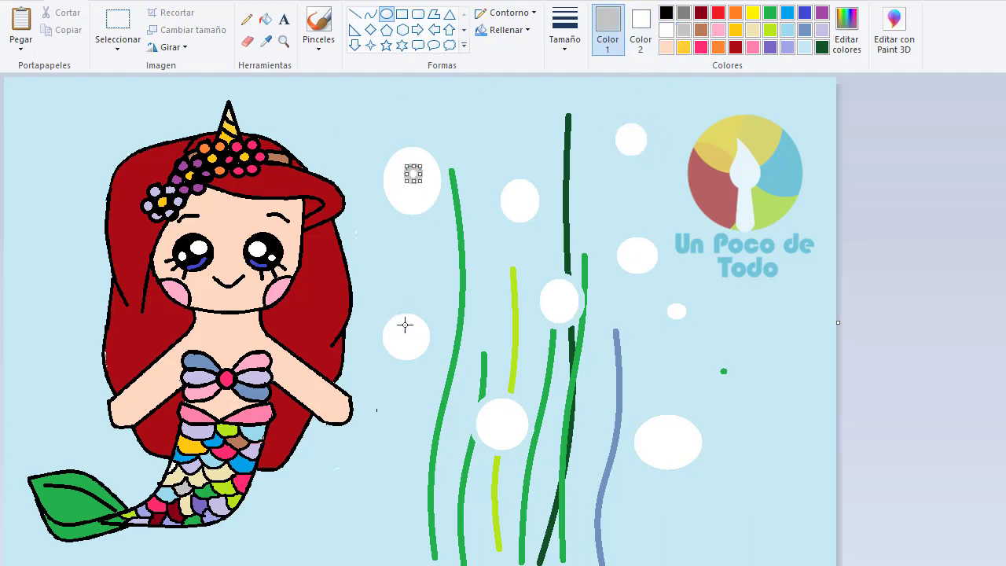
pyautogui.moveTo(403, 324); pyautogui.dragTo(417, 335)
pyautogui.hotkey('ctrl', 'z')
pyautogui.hotkey('ctrl', 'z')
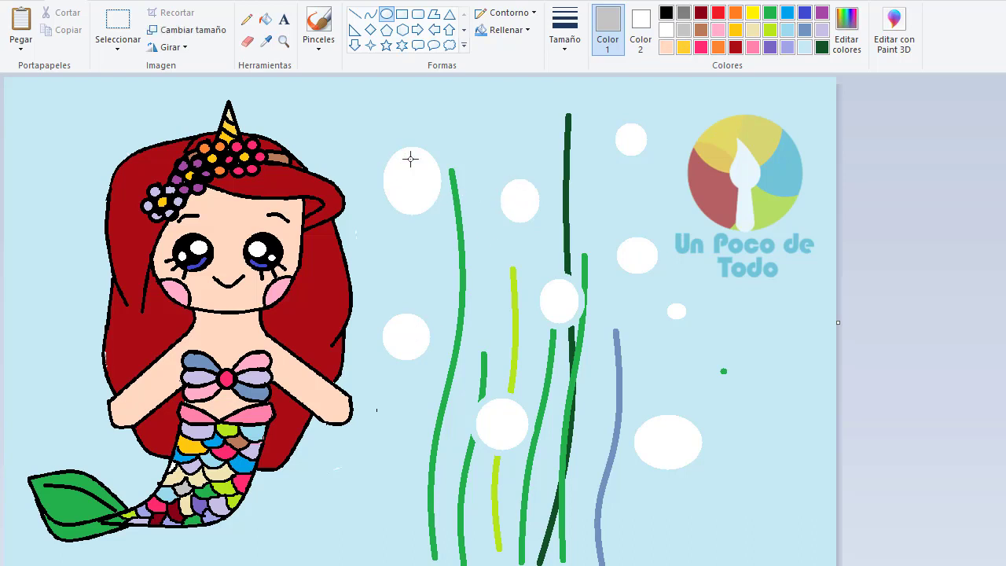